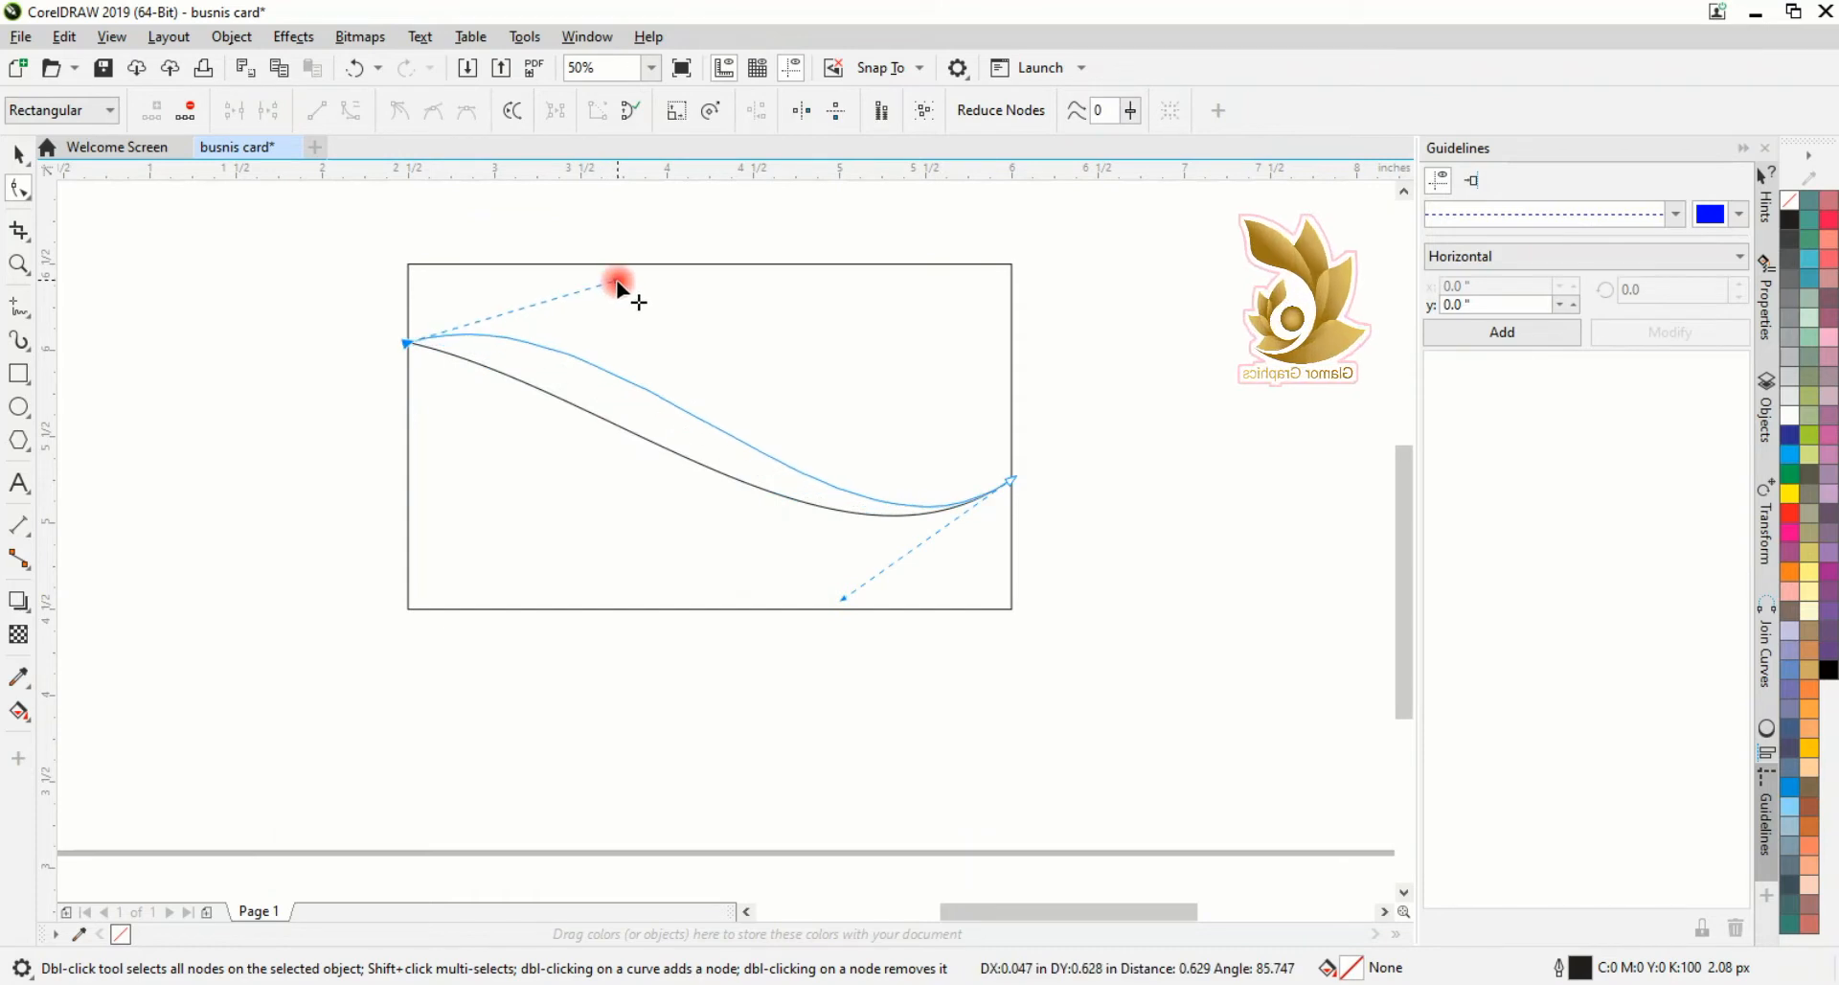
# Step: Draw a straight line about 3.5 in wide and 0.86 in high across the card, starting just below the existing curve's left end
pyautogui.click(16, 156)
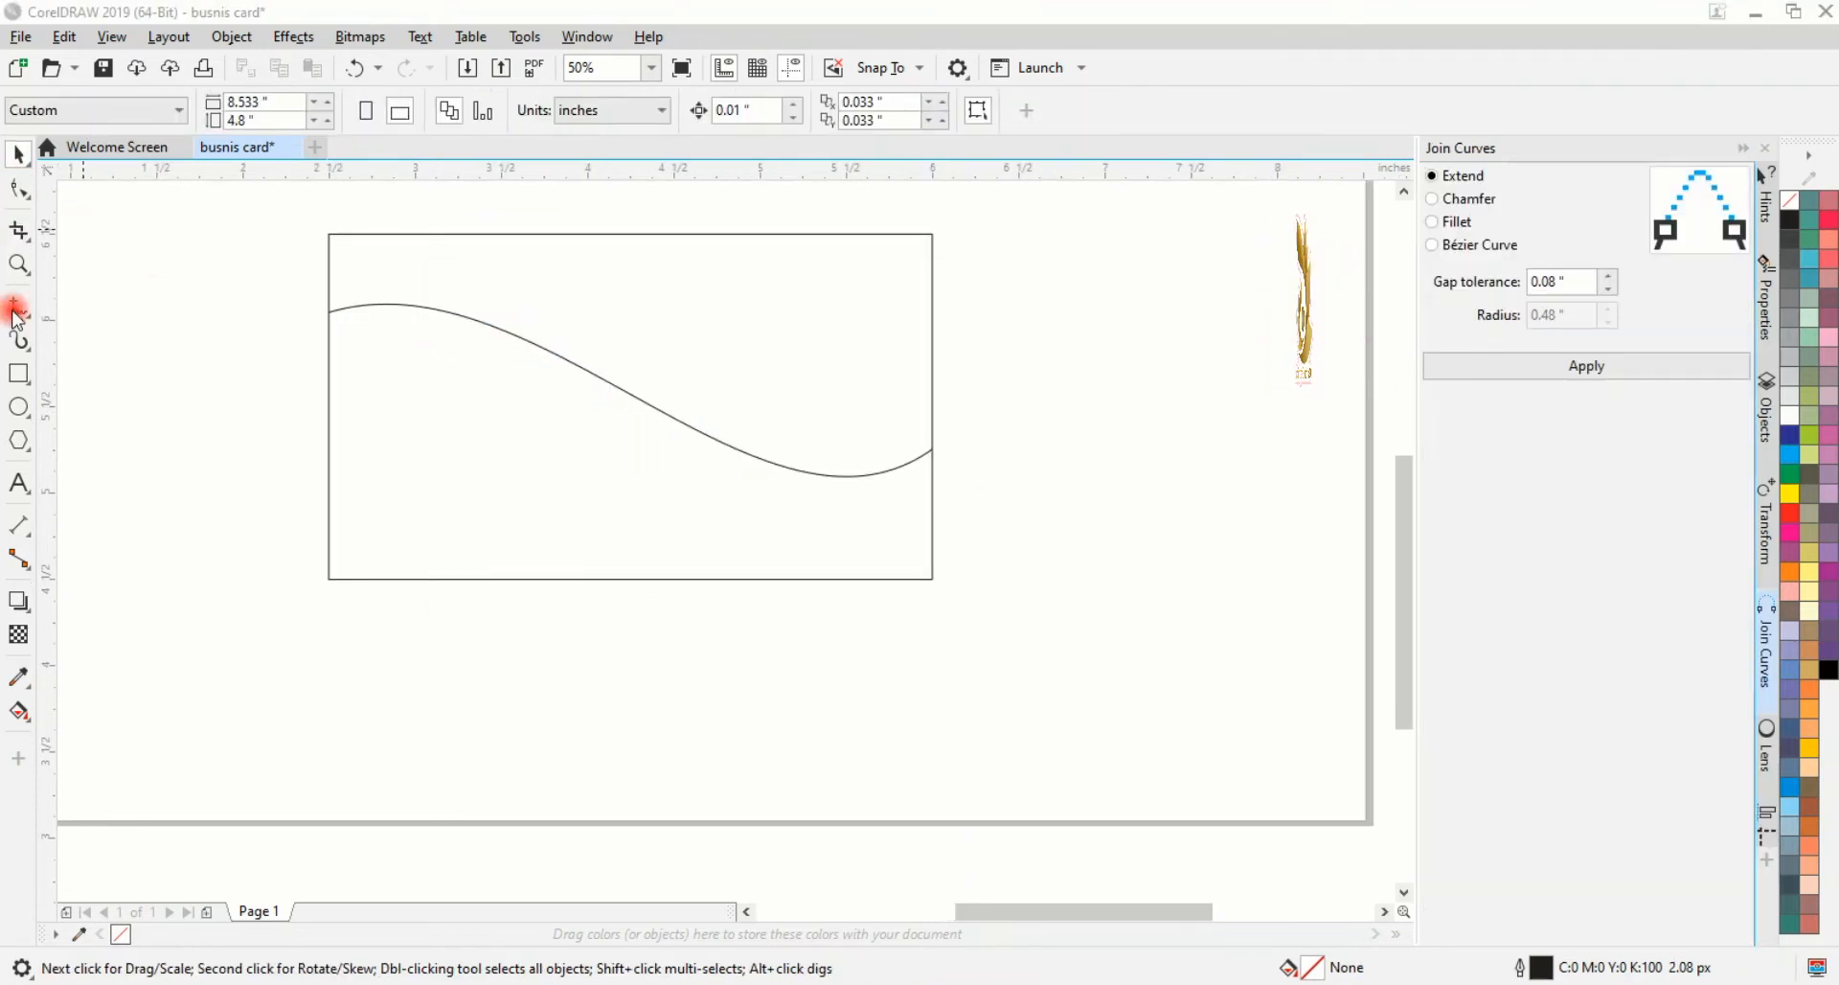
pyautogui.click(14, 311)
pyautogui.click(328, 335)
pyautogui.click(931, 484)
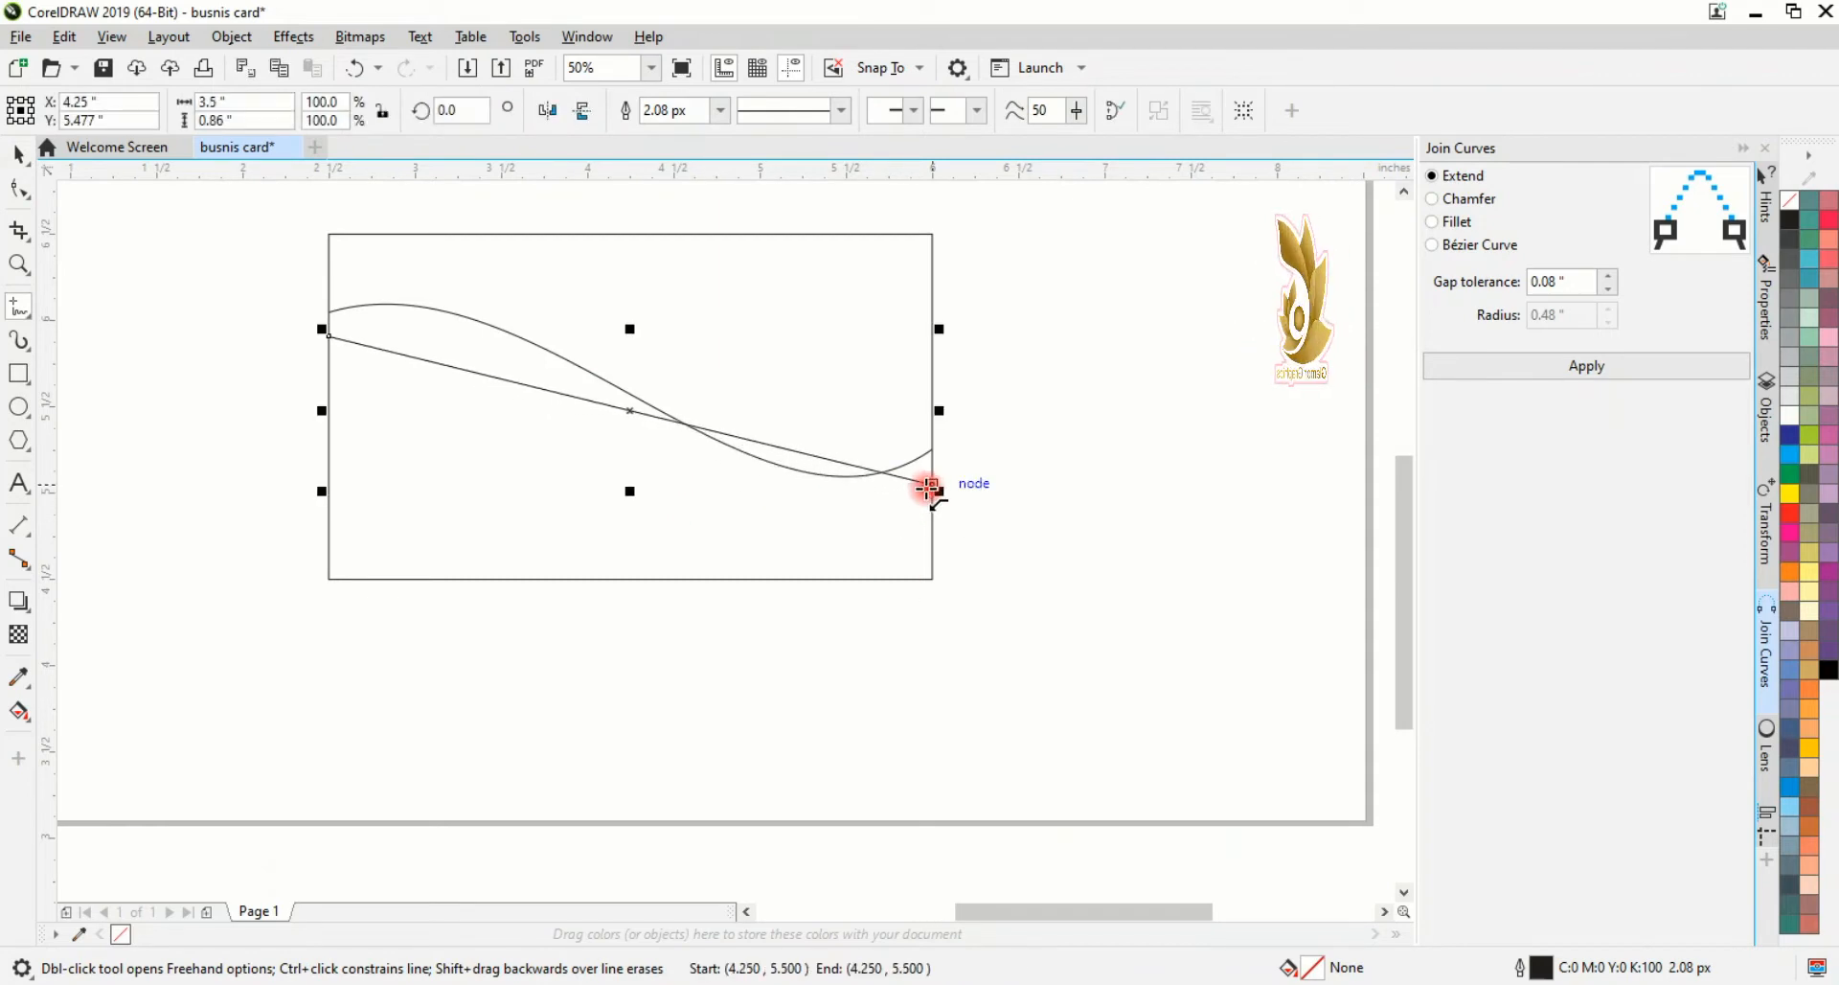
# Step: Convert the new line to a curve and bend it into a wave running just below the first curve
pyautogui.click(18, 189)
pyautogui.click(661, 413)
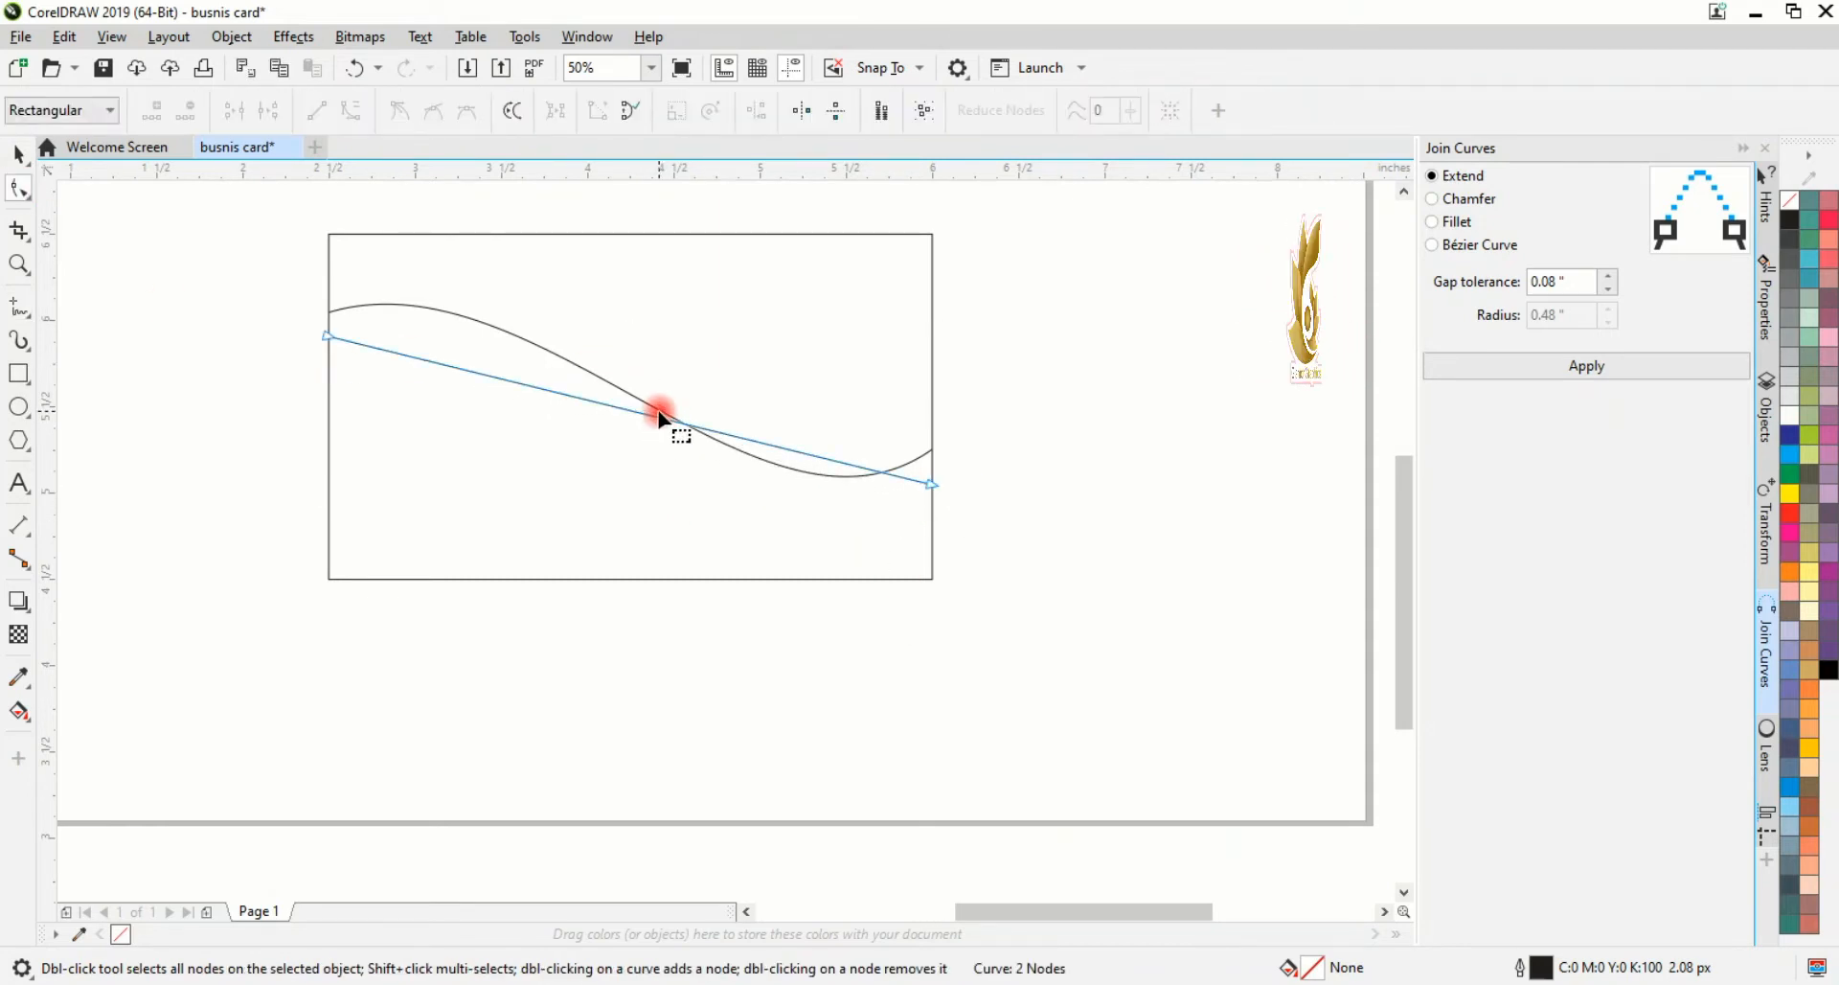
pyautogui.click(350, 110)
pyautogui.click(795, 451)
pyautogui.moveTo(734, 443); pyautogui.dragTo(452, 263)
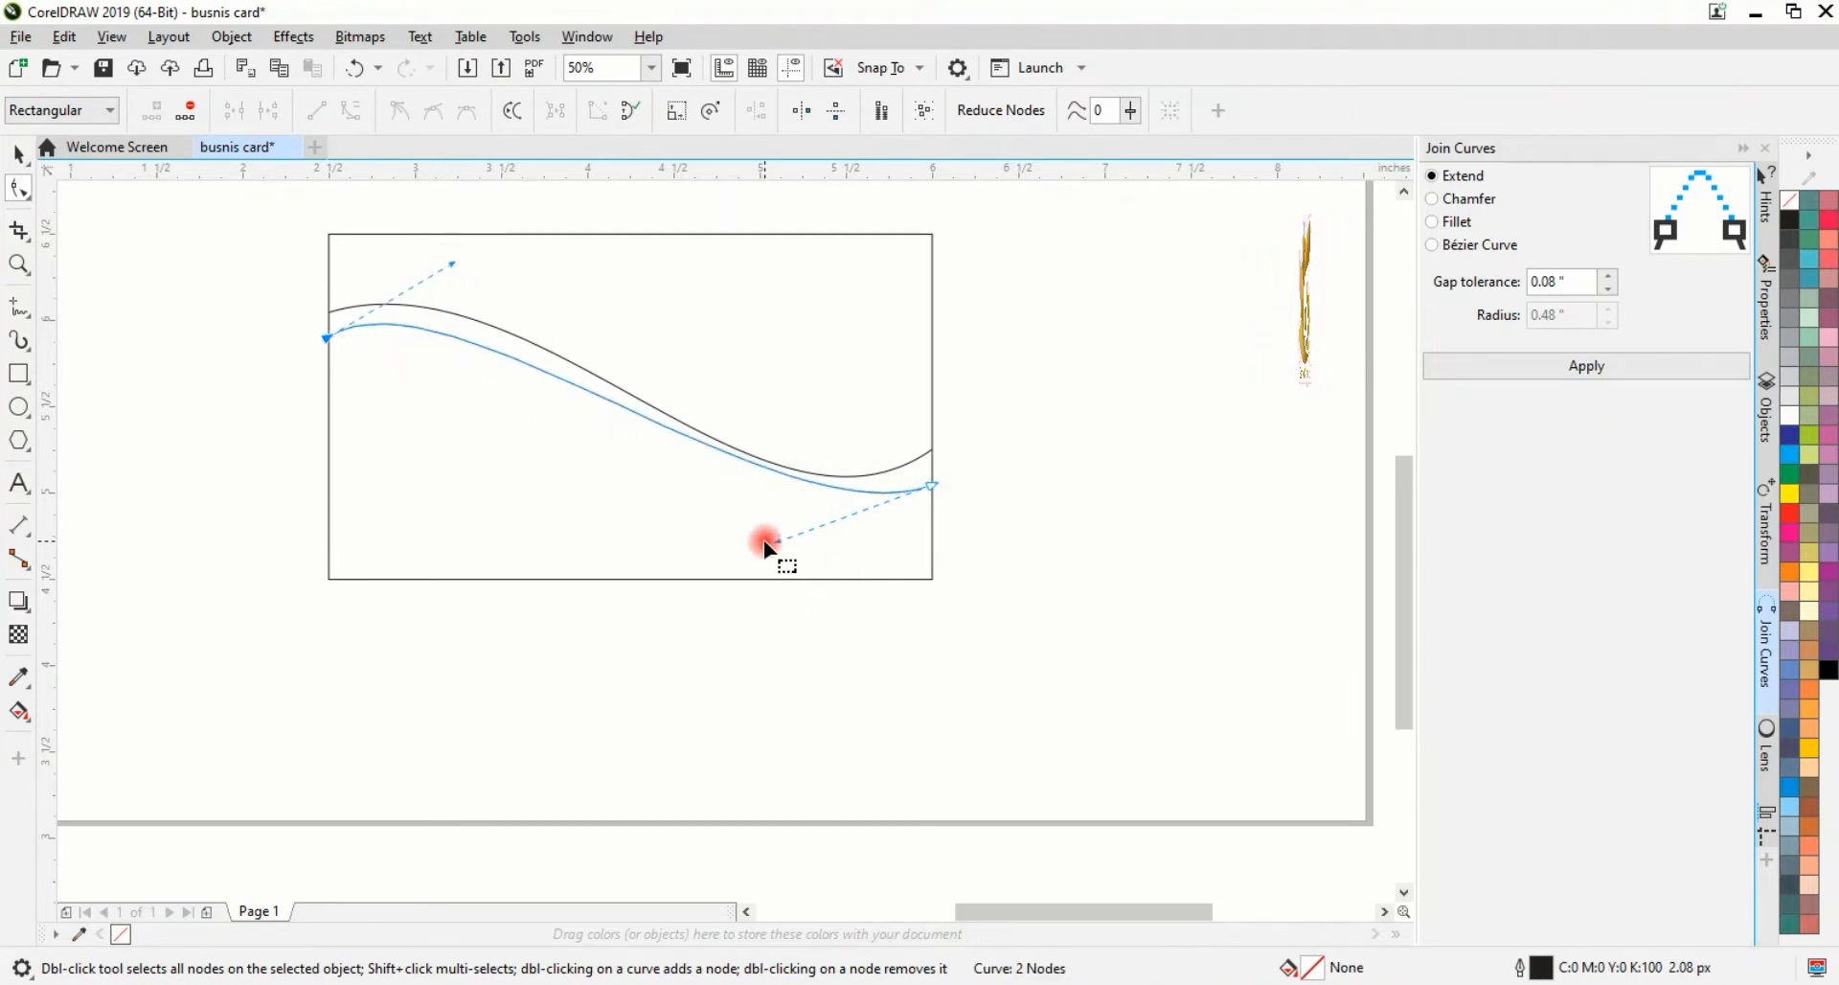
pyautogui.moveTo(771, 539); pyautogui.dragTo(805, 601)
pyautogui.moveTo(443, 291); pyautogui.dragTo(468, 249)
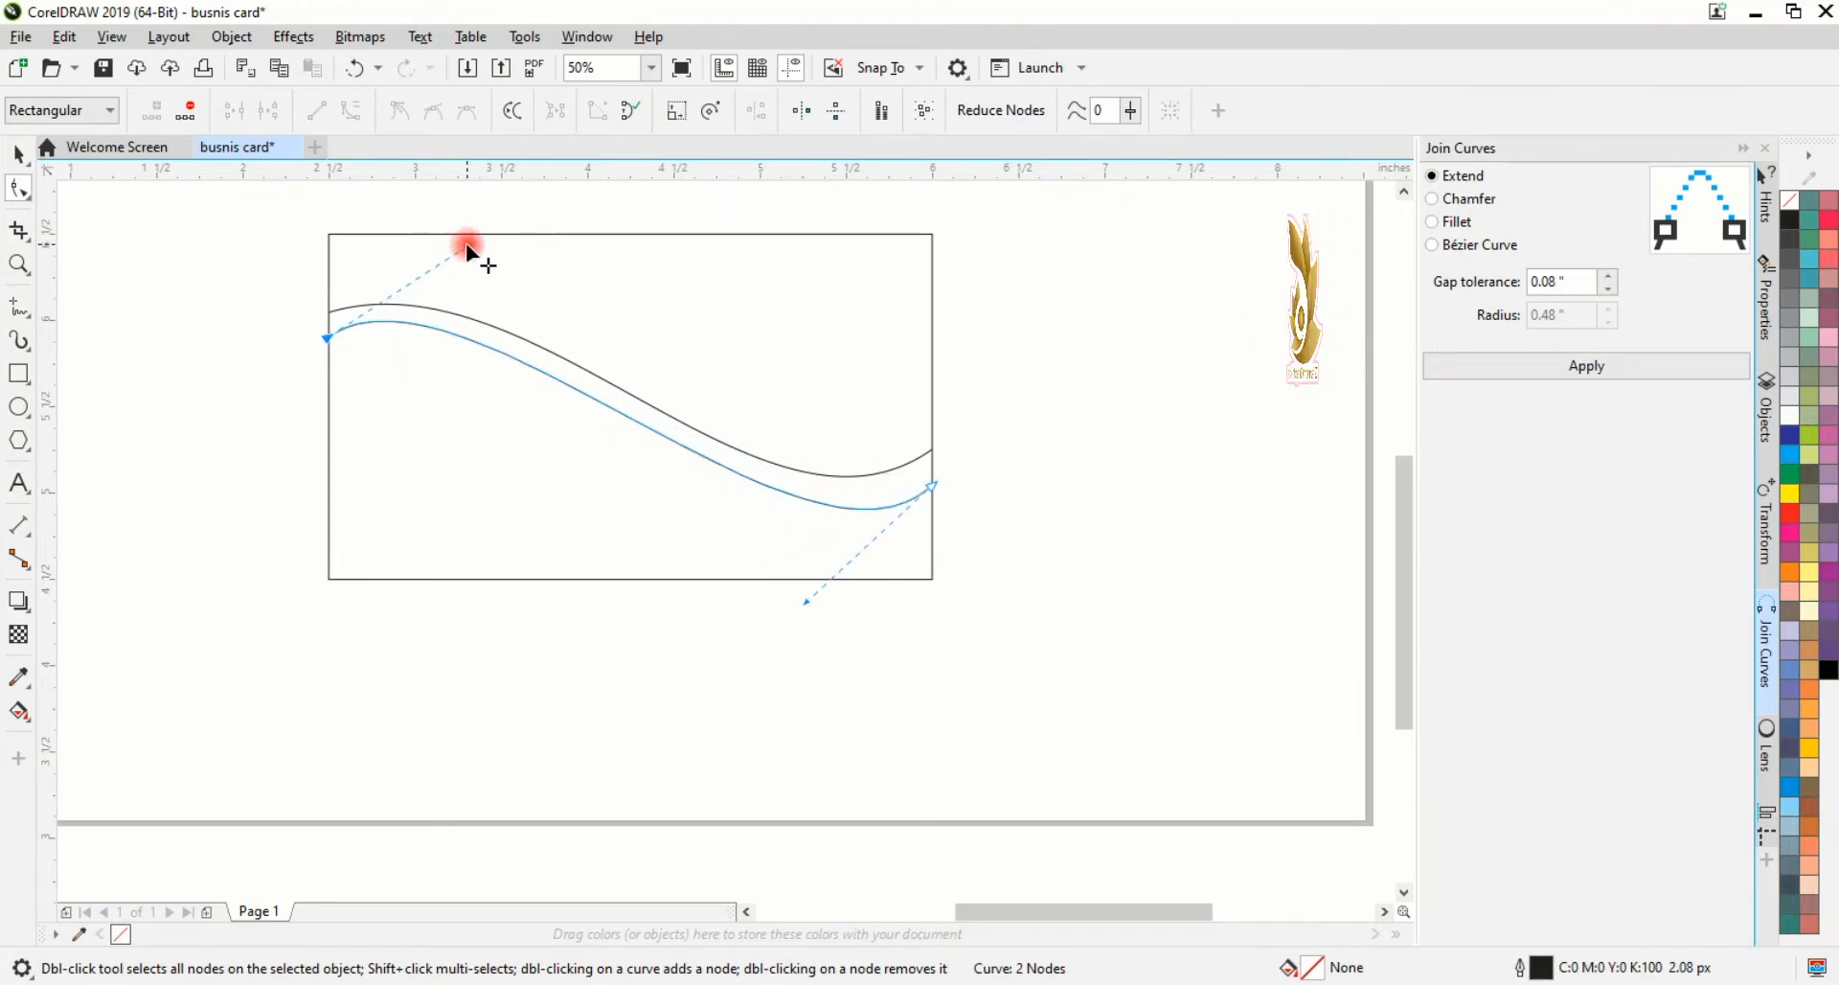
# Step: Draw a third line across the card below the second curve, then continue it up the right edge to that curve's end
pyautogui.click(42, 308)
pyautogui.click(86, 305)
pyautogui.click(328, 349)
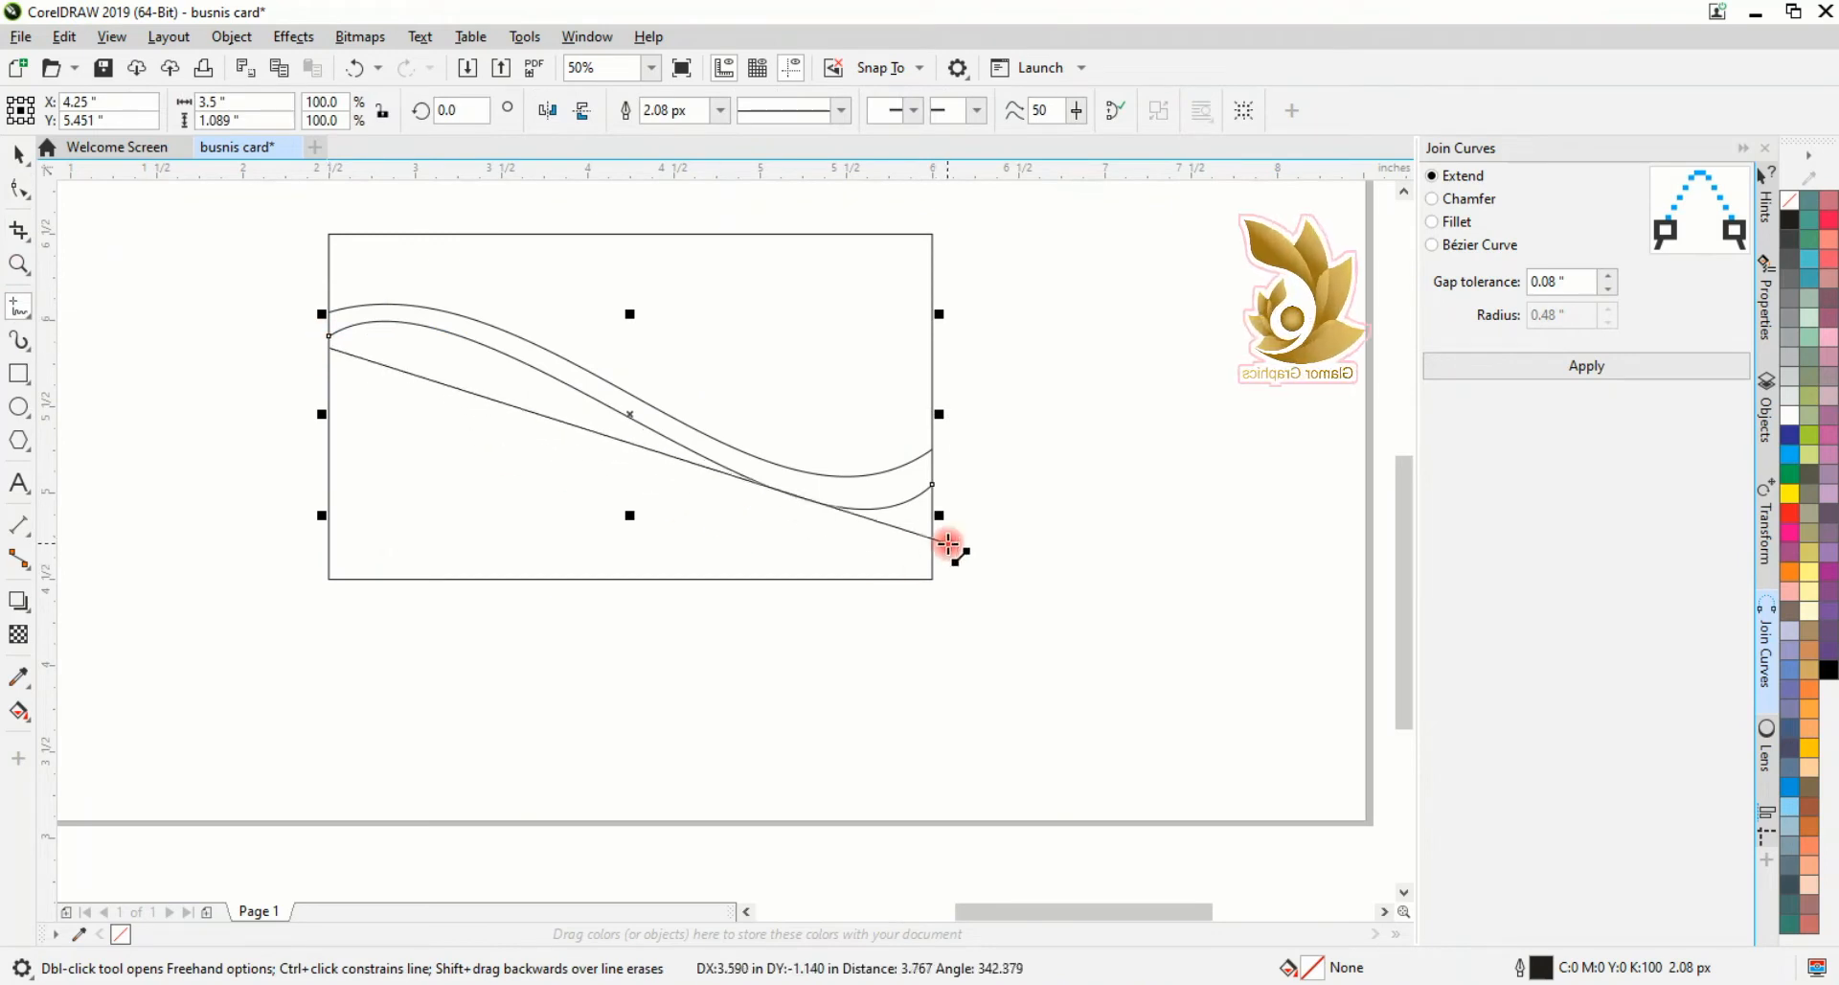
pyautogui.doubleClick(933, 532)
pyautogui.click(930, 484)
# Step: Bend the third line into a wave and move its left node to meet the second curve's left end
pyautogui.click(32, 191)
pyautogui.click(685, 463)
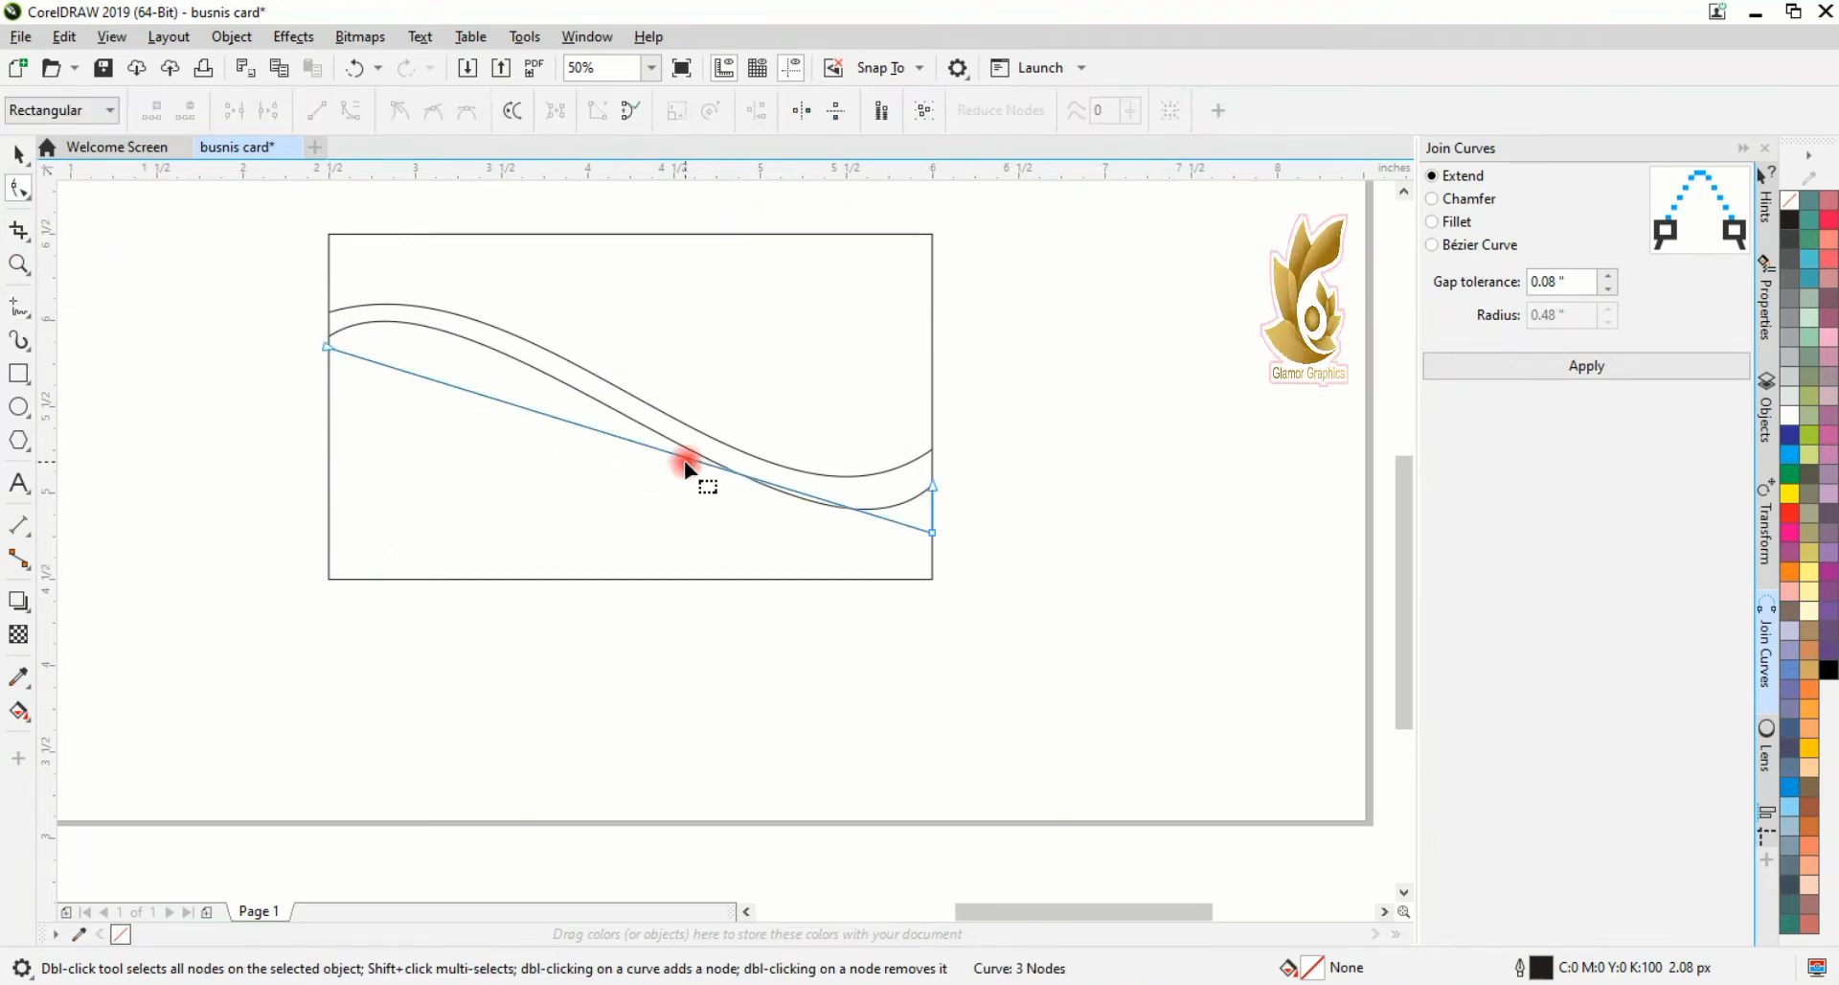
pyautogui.moveTo(526, 404); pyautogui.dragTo(763, 616)
pyautogui.click(551, 458)
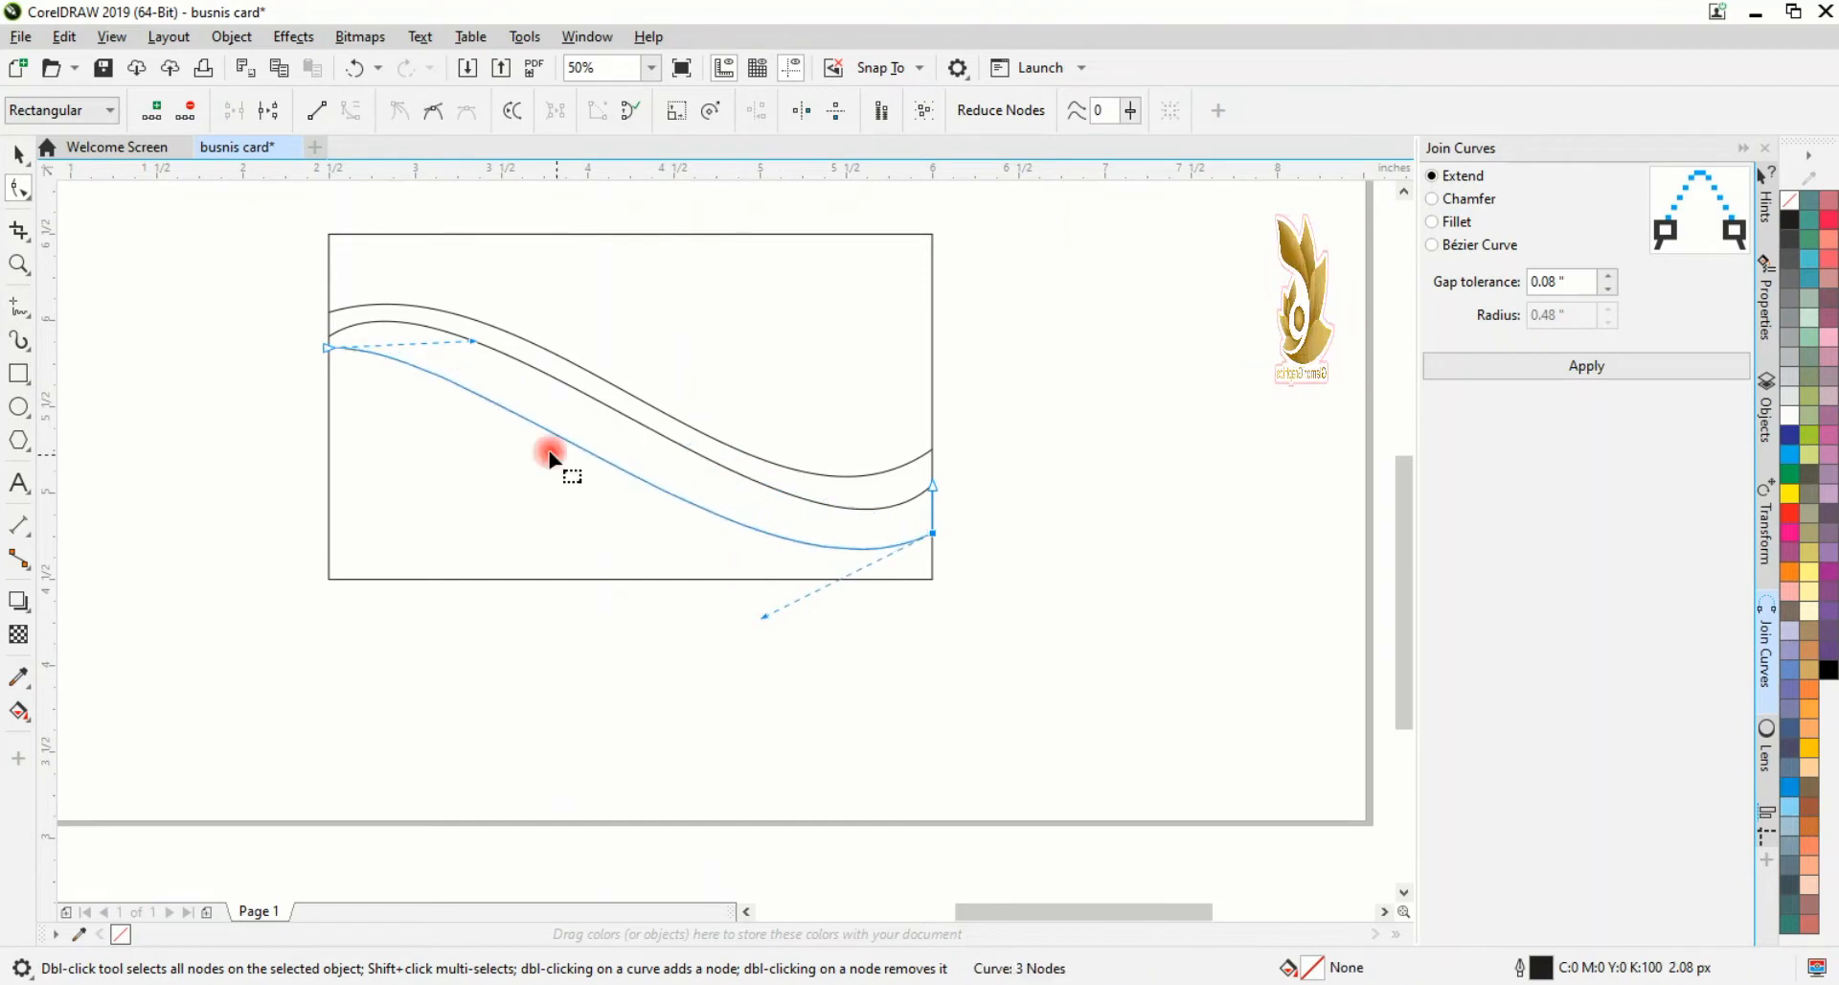
pyautogui.moveTo(329, 350); pyautogui.dragTo(333, 335)
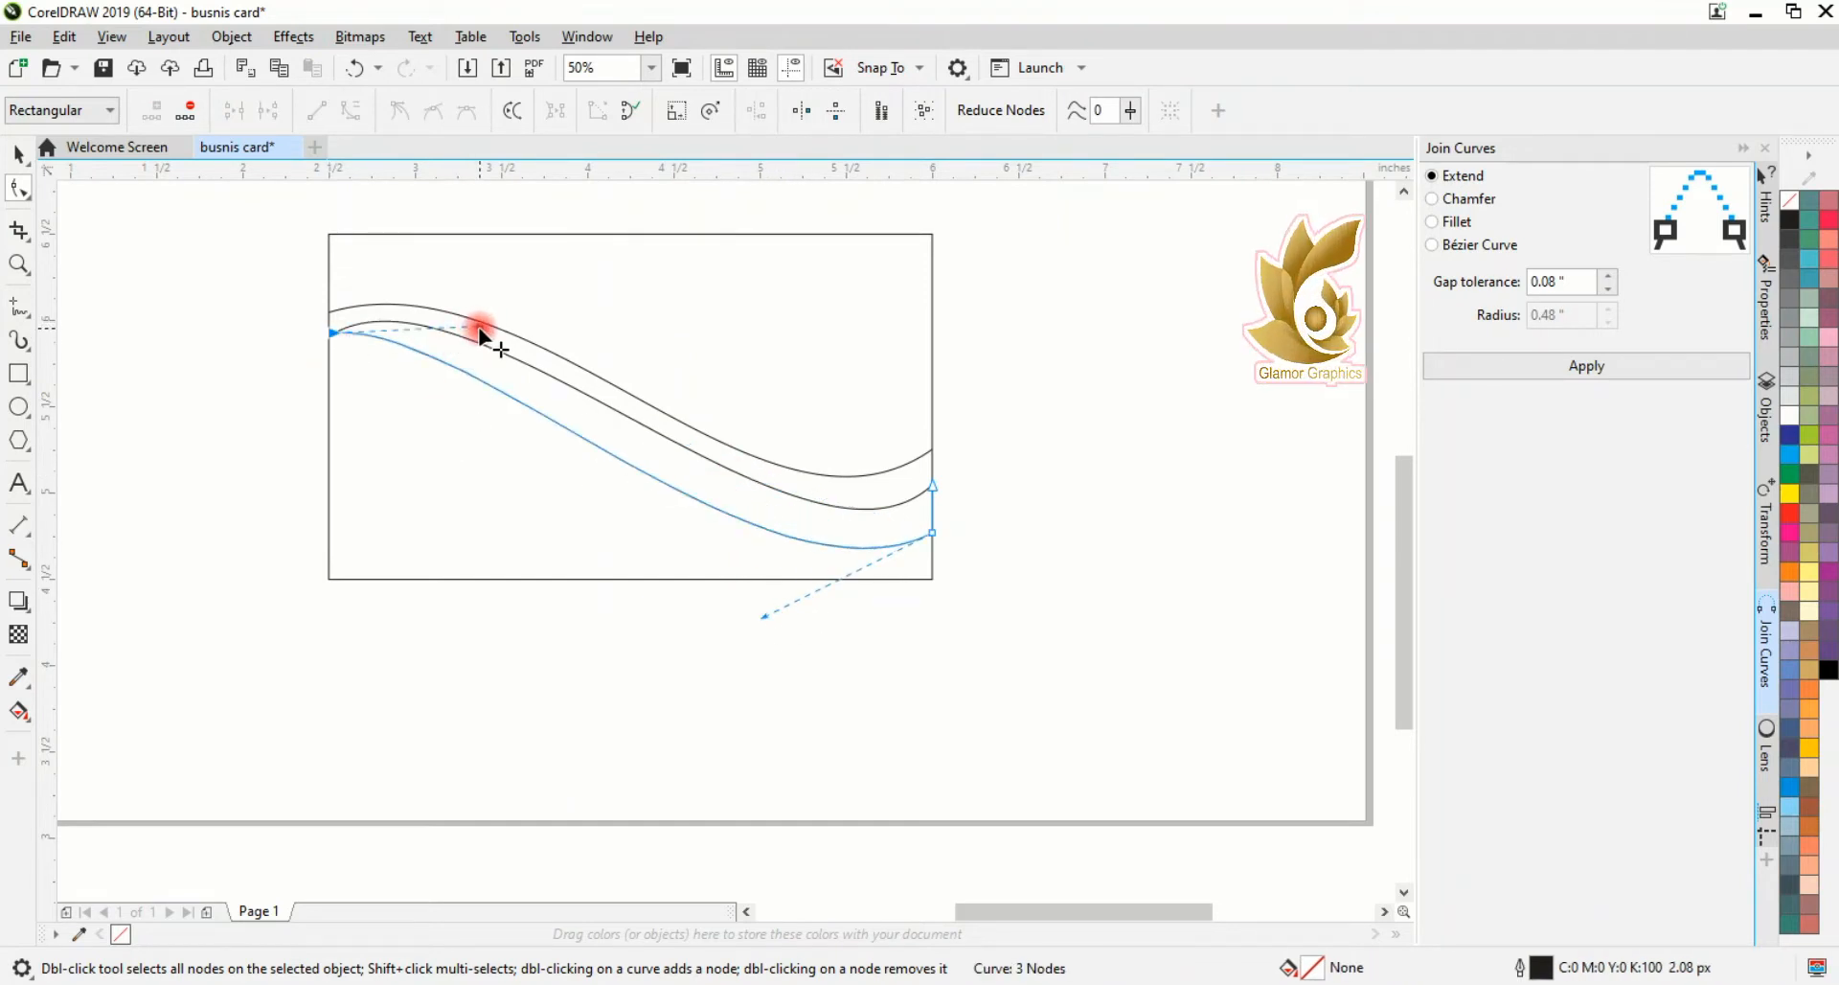
pyautogui.moveTo(481, 332); pyautogui.dragTo(495, 306)
pyautogui.click(823, 505)
# Step: Join the second and third curves into one closed band using Join Curves with Extend and a 0.08 in gap tolerance
pyautogui.click(29, 158)
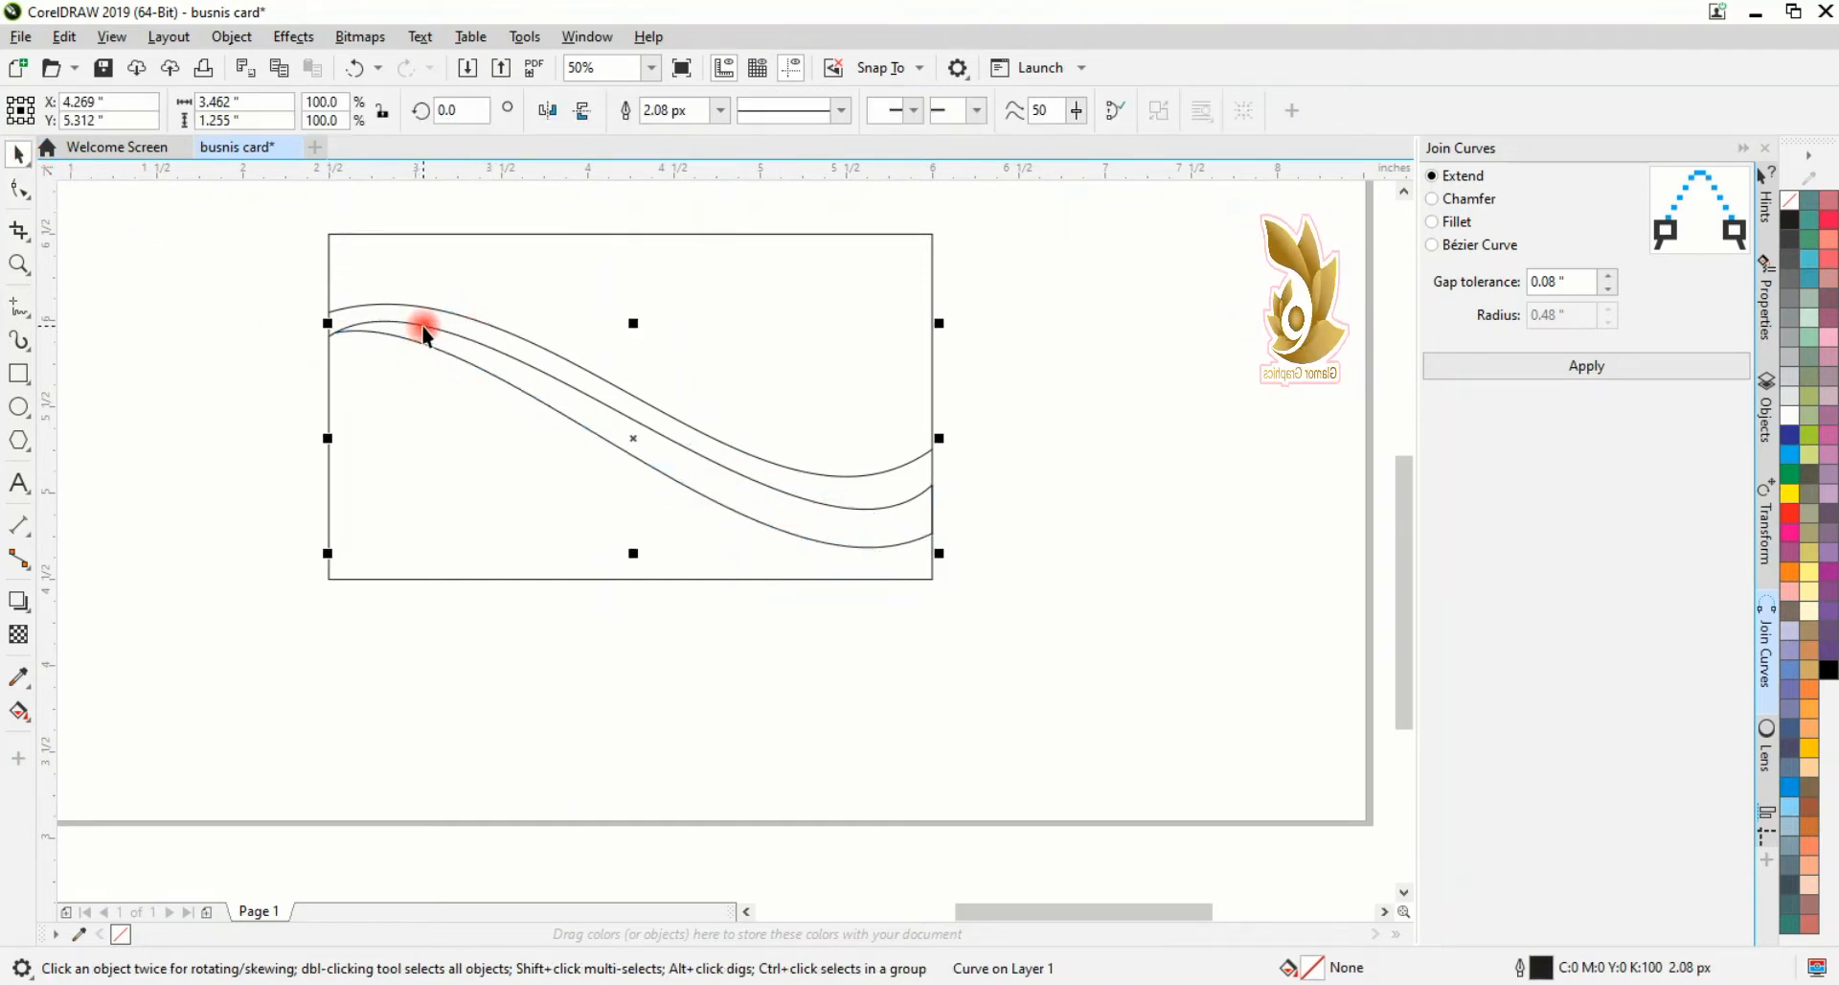
pyautogui.keyDown('shift'); pyautogui.click(425, 335); pyautogui.keyUp('shift')
pyautogui.click(1586, 366)
pyautogui.click(288, 440)
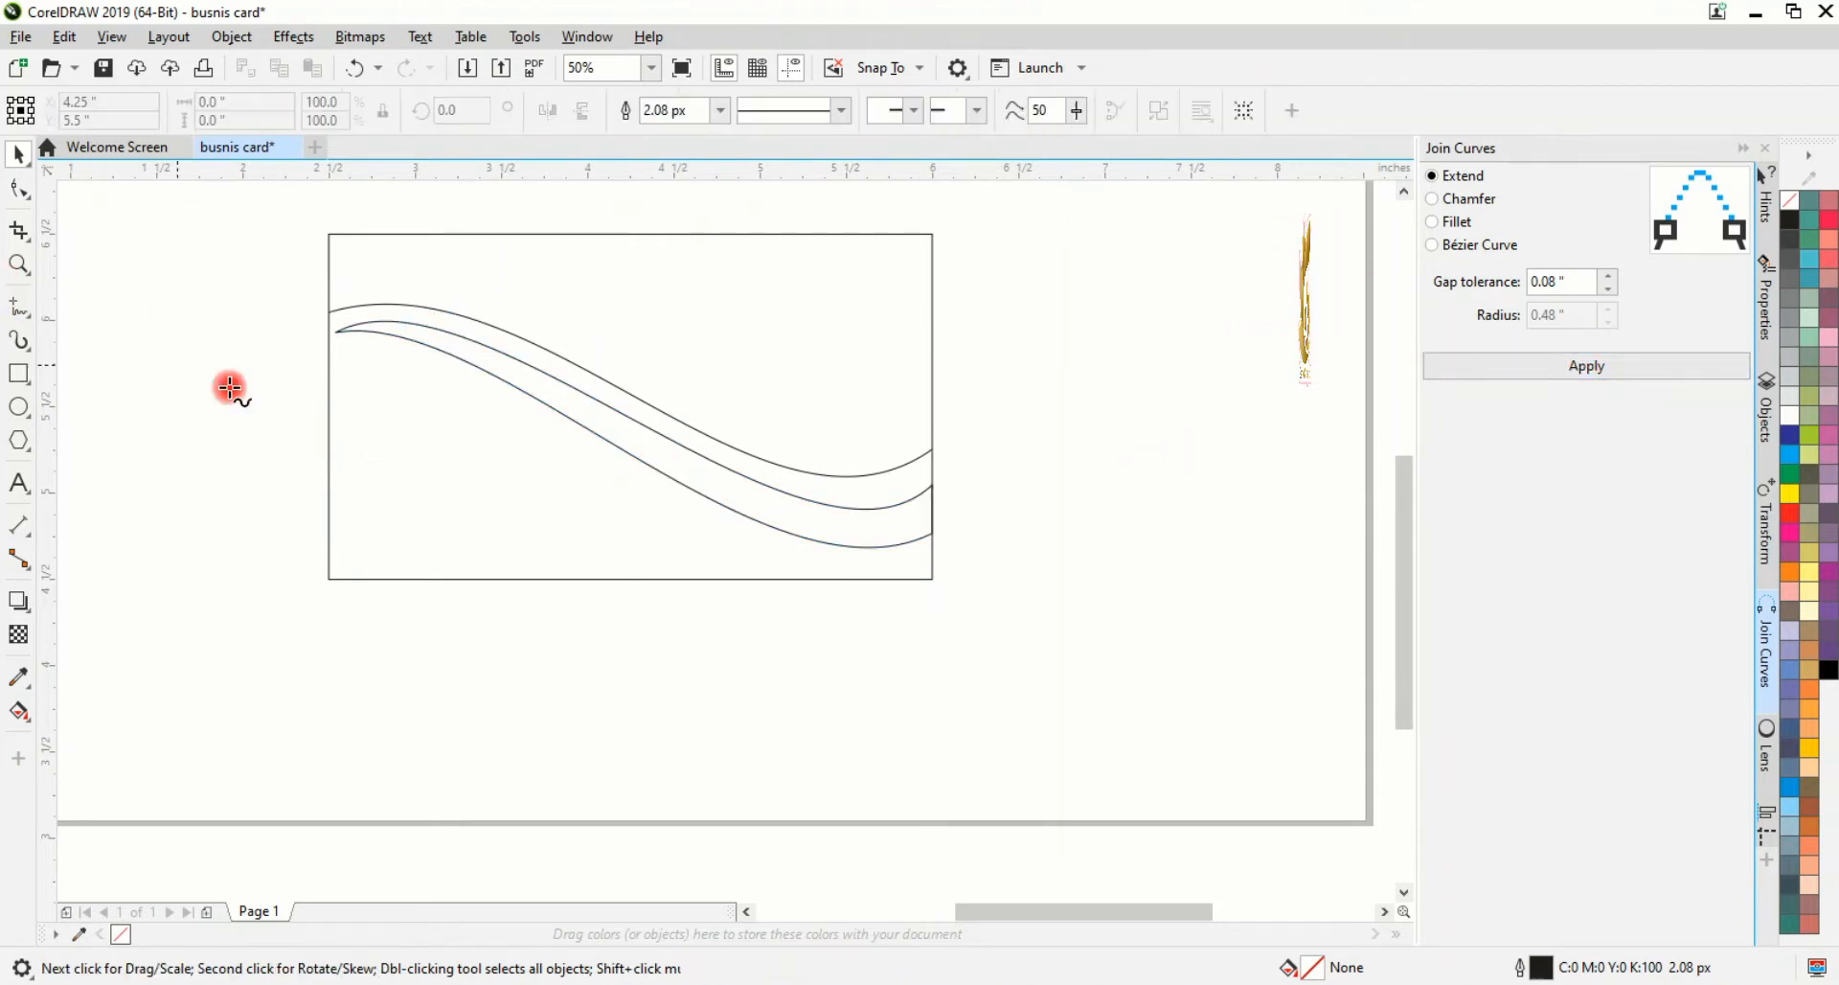
# Step: Draw a line about 2.51 in wide and 1.11 in high from the left edge below the band and bend it into an S-curve
pyautogui.click(329, 361)
pyautogui.click(761, 553)
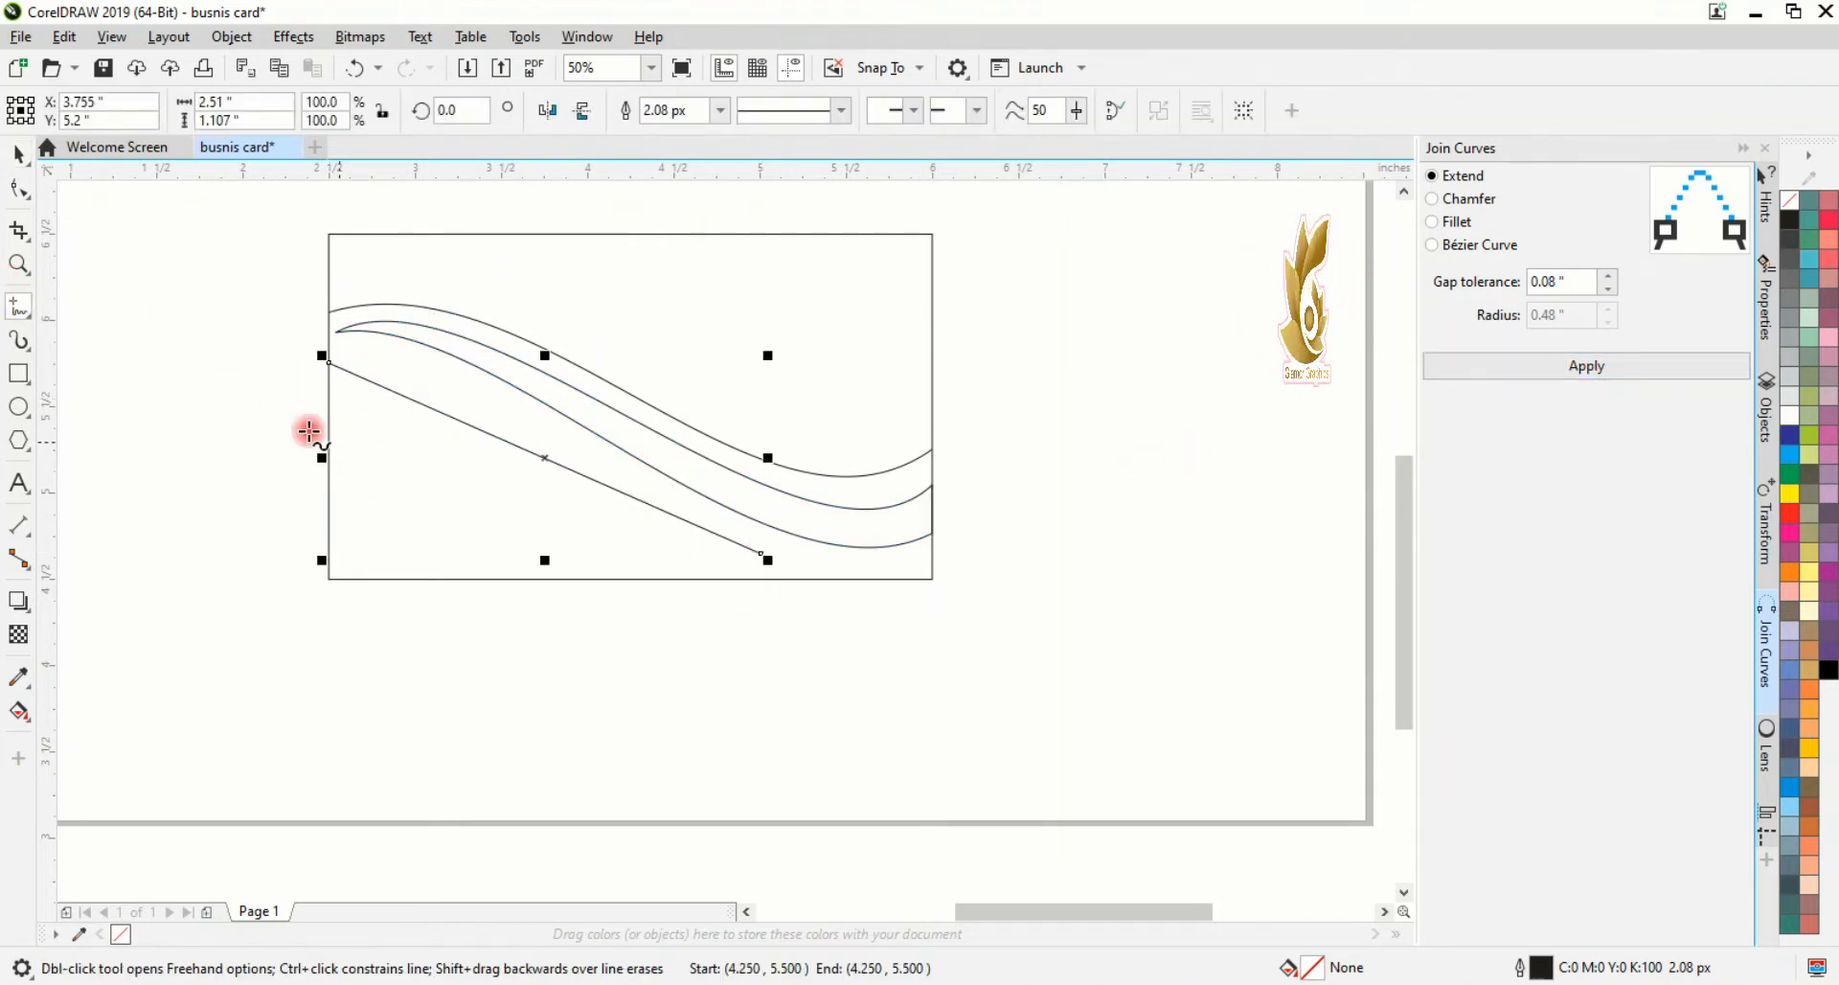
pyautogui.click(19, 189)
pyautogui.click(561, 438)
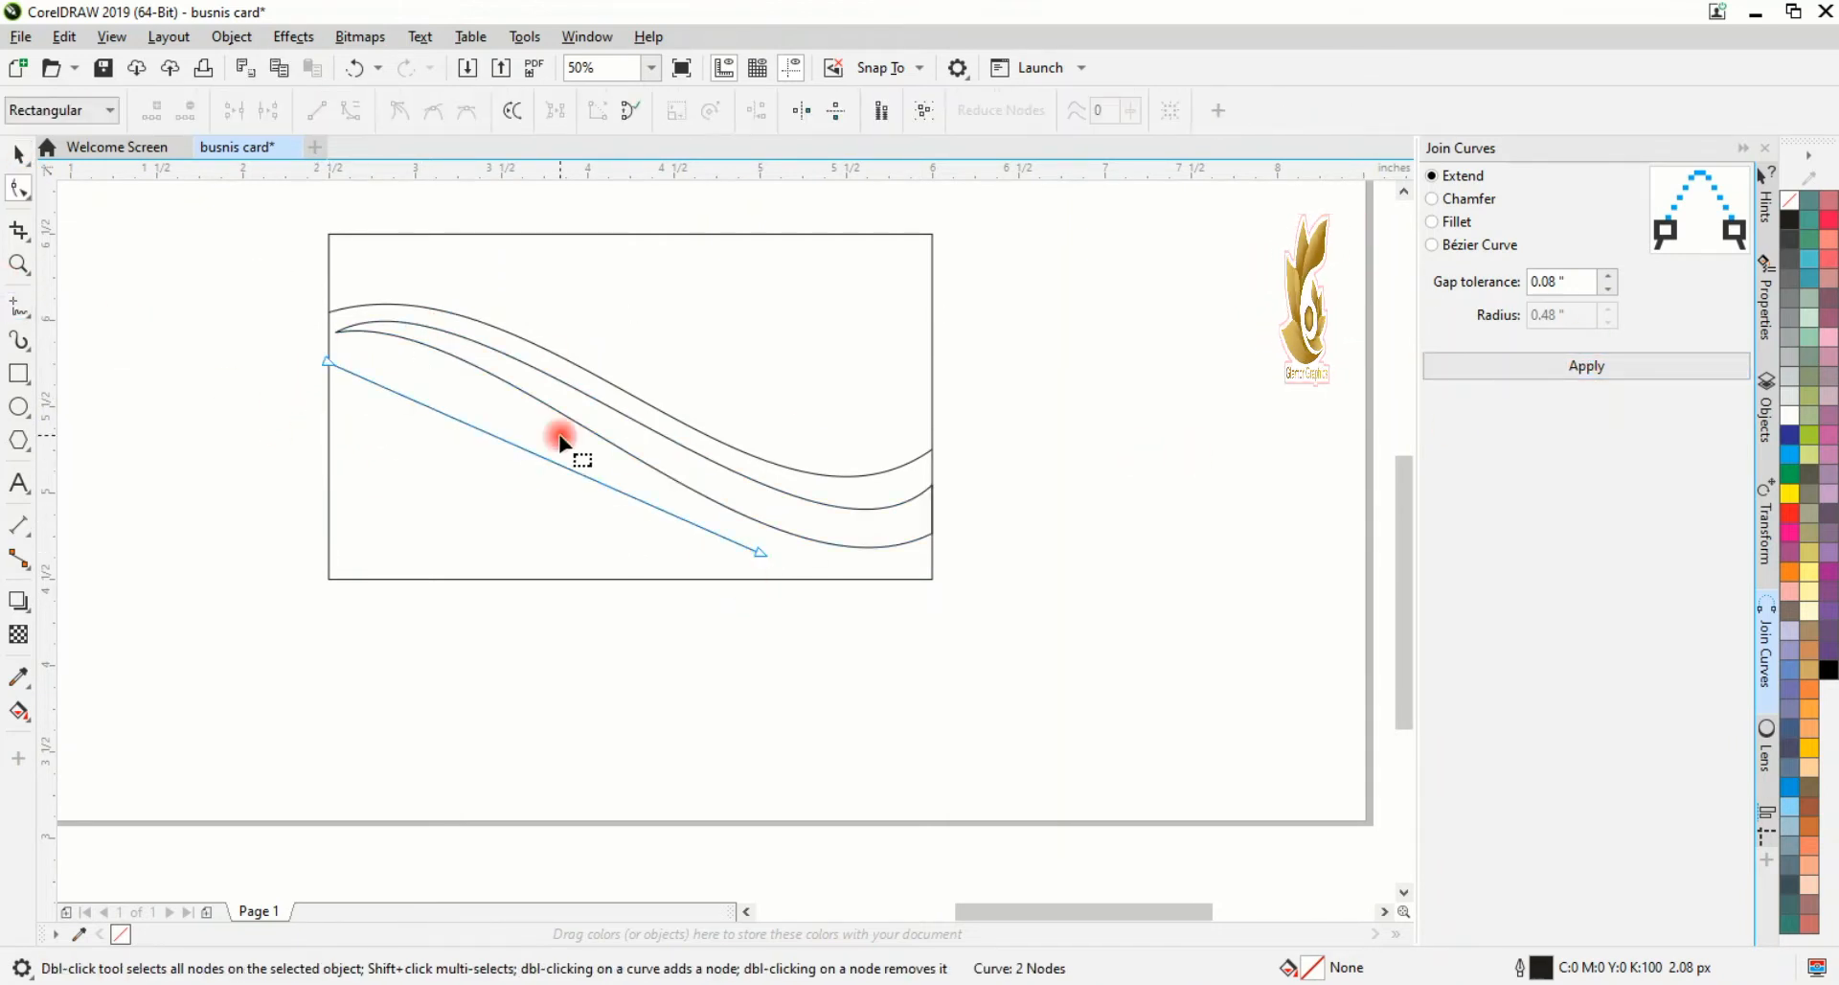
pyautogui.click(346, 117)
pyautogui.moveTo(472, 427); pyautogui.dragTo(620, 496)
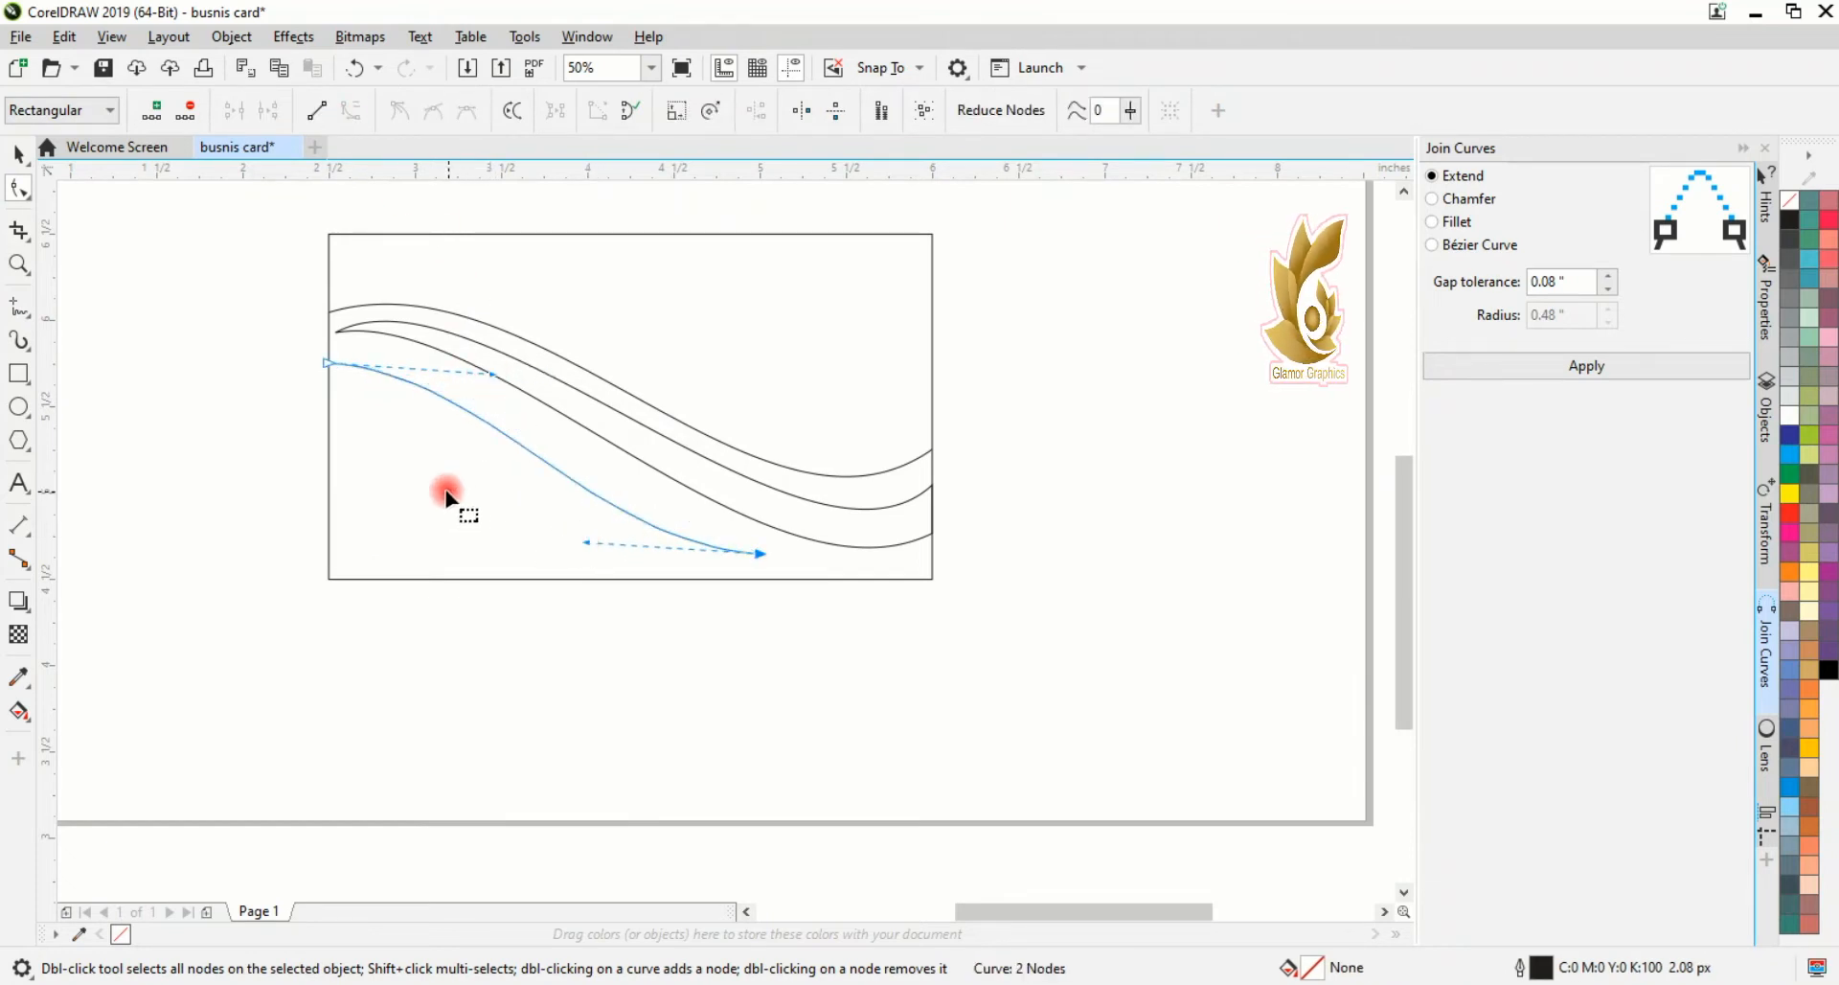
# Step: Draw a line about 2.19 in wide and 1.1 in high below the short S-curve and connect it to that curve's right end
pyautogui.click(19, 306)
pyautogui.click(99, 307)
pyautogui.click(329, 362)
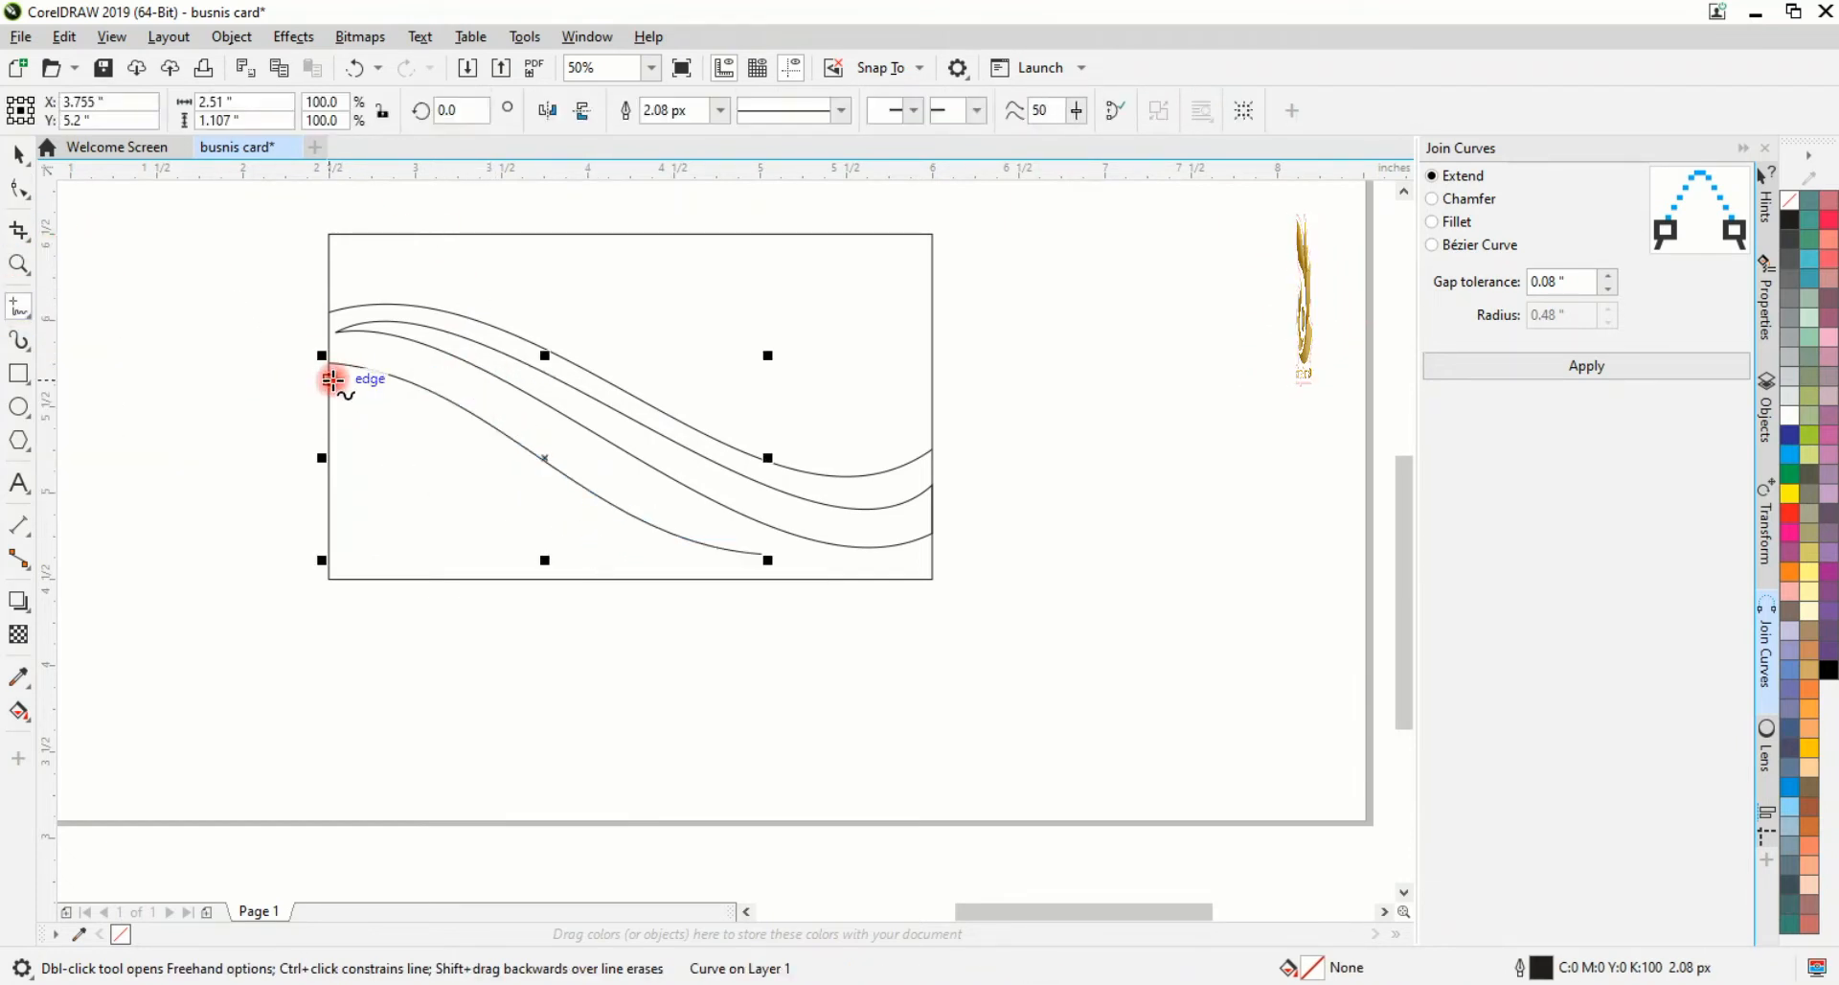
pyautogui.click(712, 571)
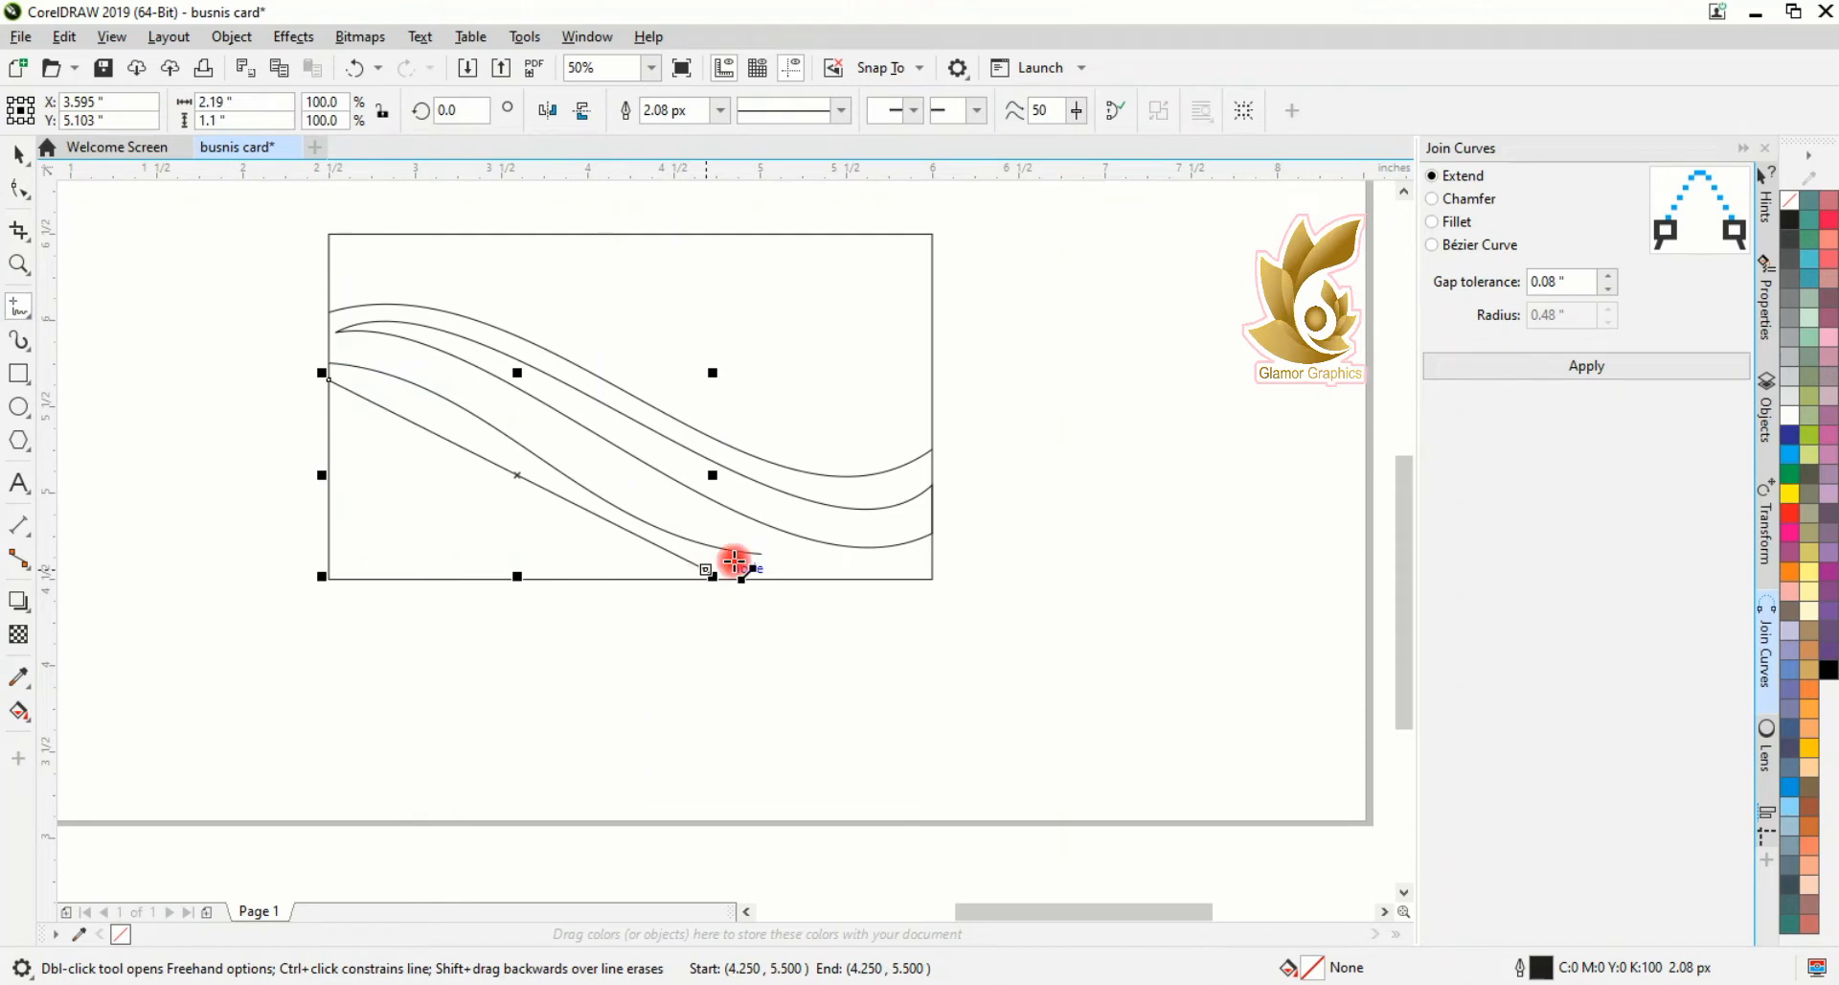
# Step: Bend the lowest line into a matching S-curve and move its left node onto the upper S-curve's left end
pyautogui.click(20, 190)
pyautogui.click(514, 473)
pyautogui.click(352, 110)
pyautogui.moveTo(584, 506); pyautogui.dragTo(483, 393)
pyautogui.moveTo(331, 383); pyautogui.dragTo(338, 371)
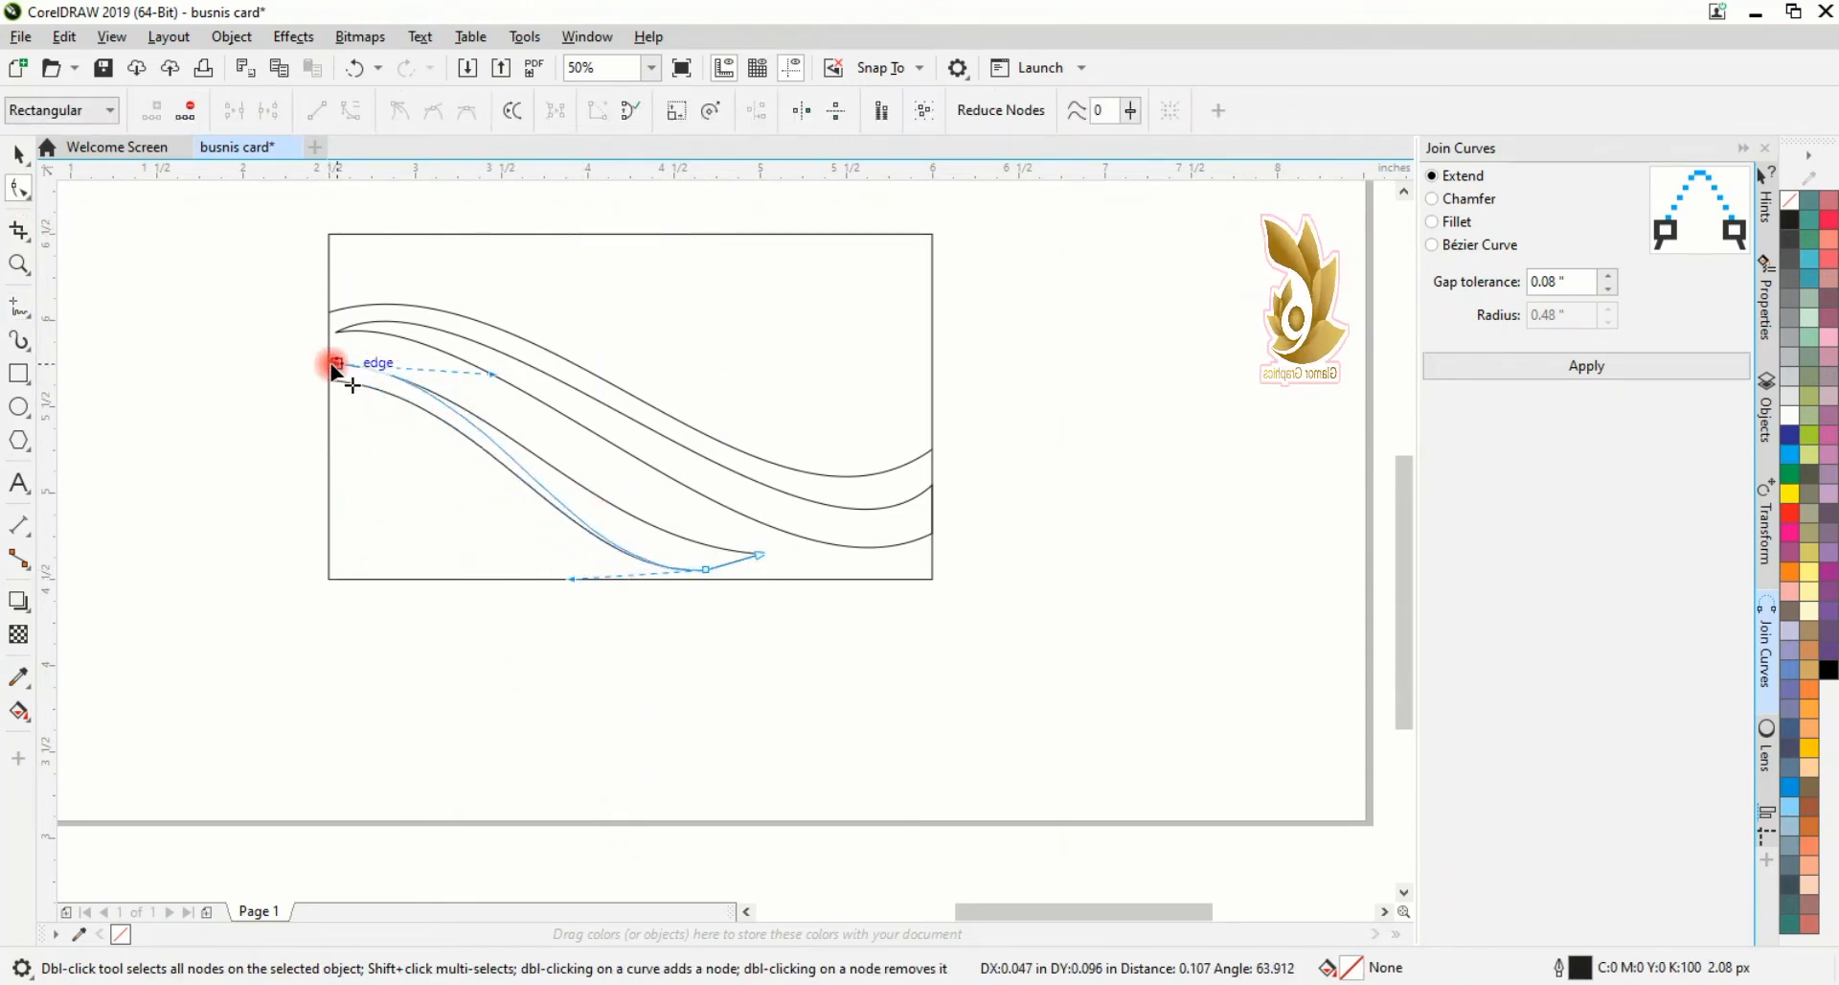
# Step: Join the two lower S-curves into one closed swoosh using Join Curves with Extend and a 0.08 in gap tolerance
pyautogui.click(1305, 431)
pyautogui.press('space')
pyautogui.click(388, 376)
pyautogui.keyDown('shift'); pyautogui.click(494, 429); pyautogui.keyUp('shift')
pyautogui.click(1456, 364)
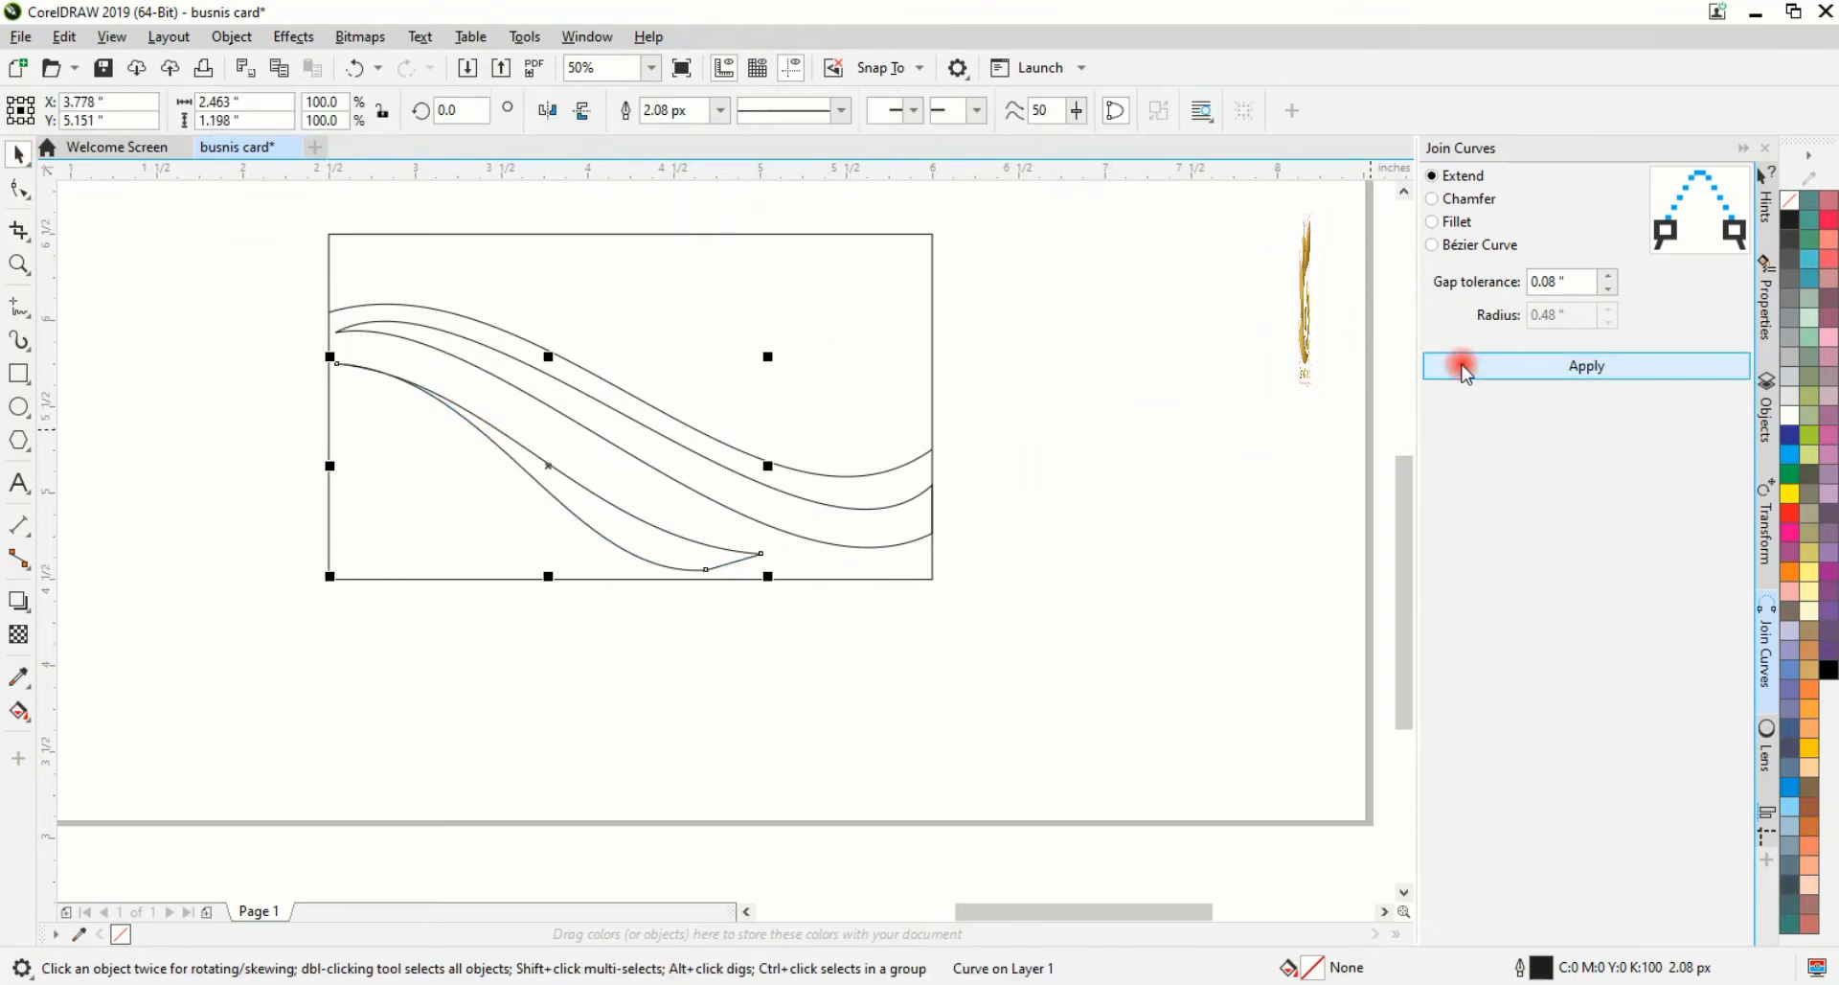
pyautogui.click(111, 444)
# Step: Smart Fill the lower swoosh, the middle band and the card area above the top curve with light grey and no outline
pyautogui.click(22, 711)
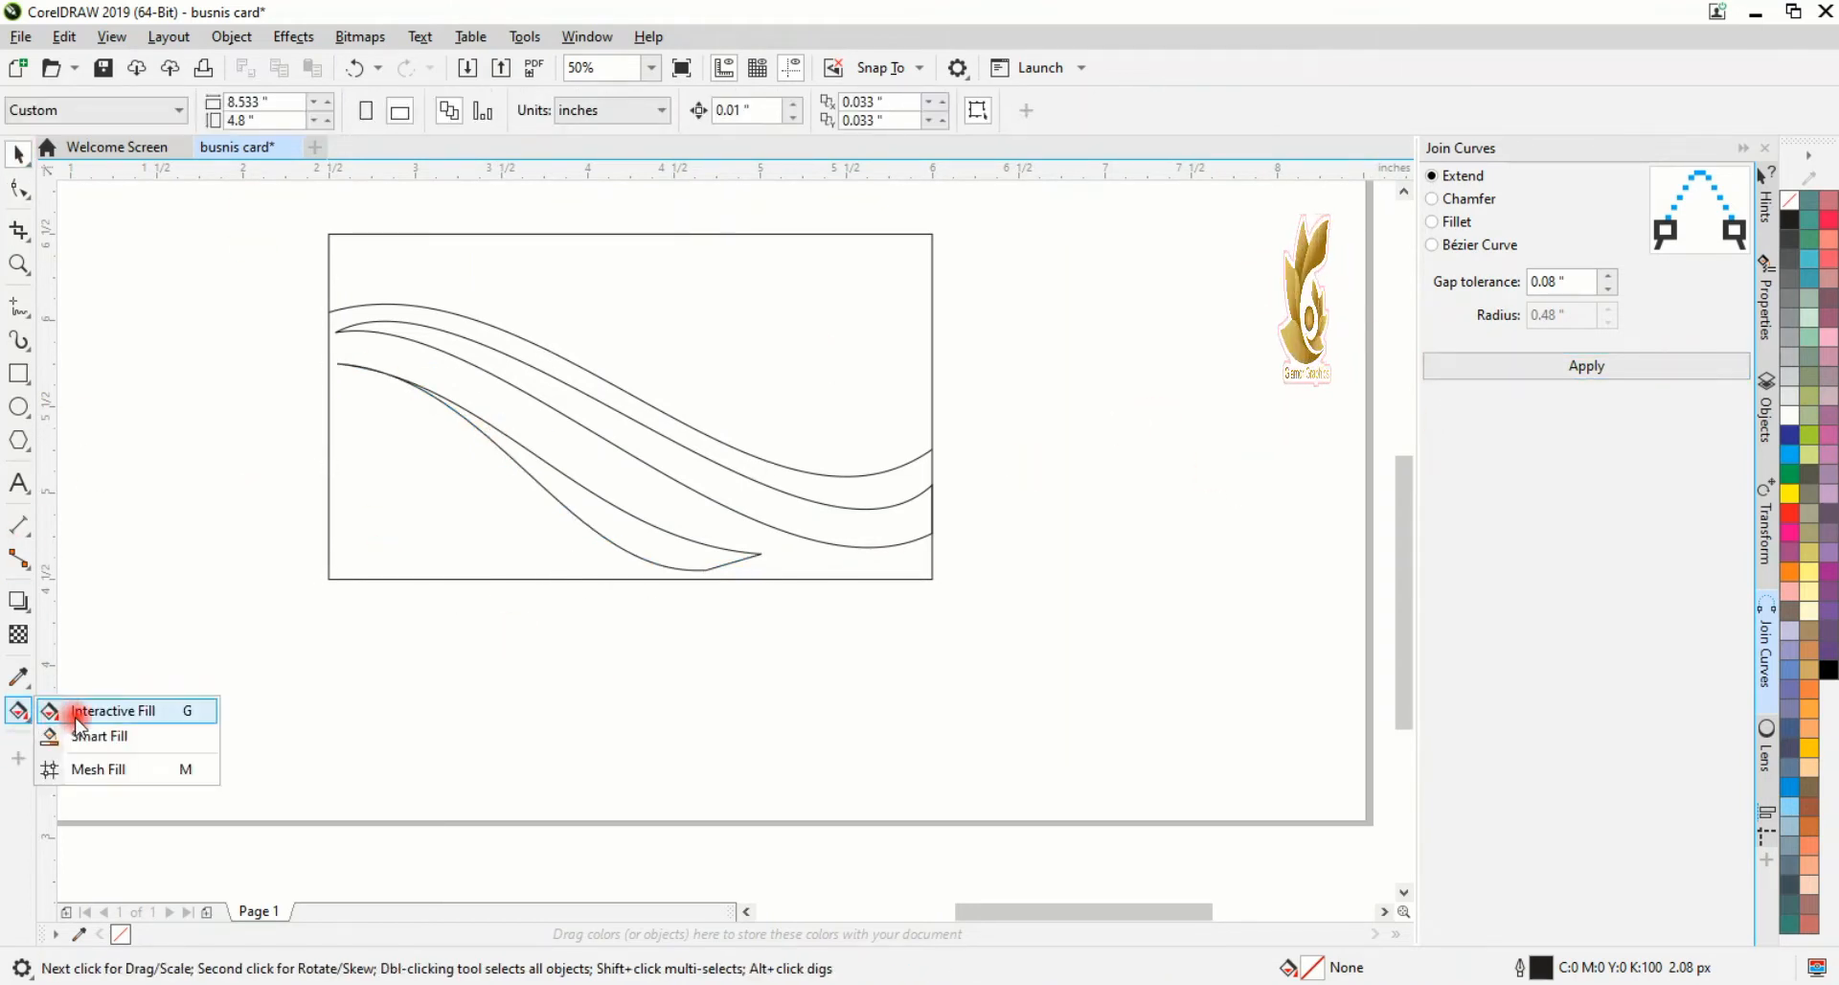
pyautogui.click(72, 741)
pyautogui.click(613, 522)
pyautogui.click(734, 451)
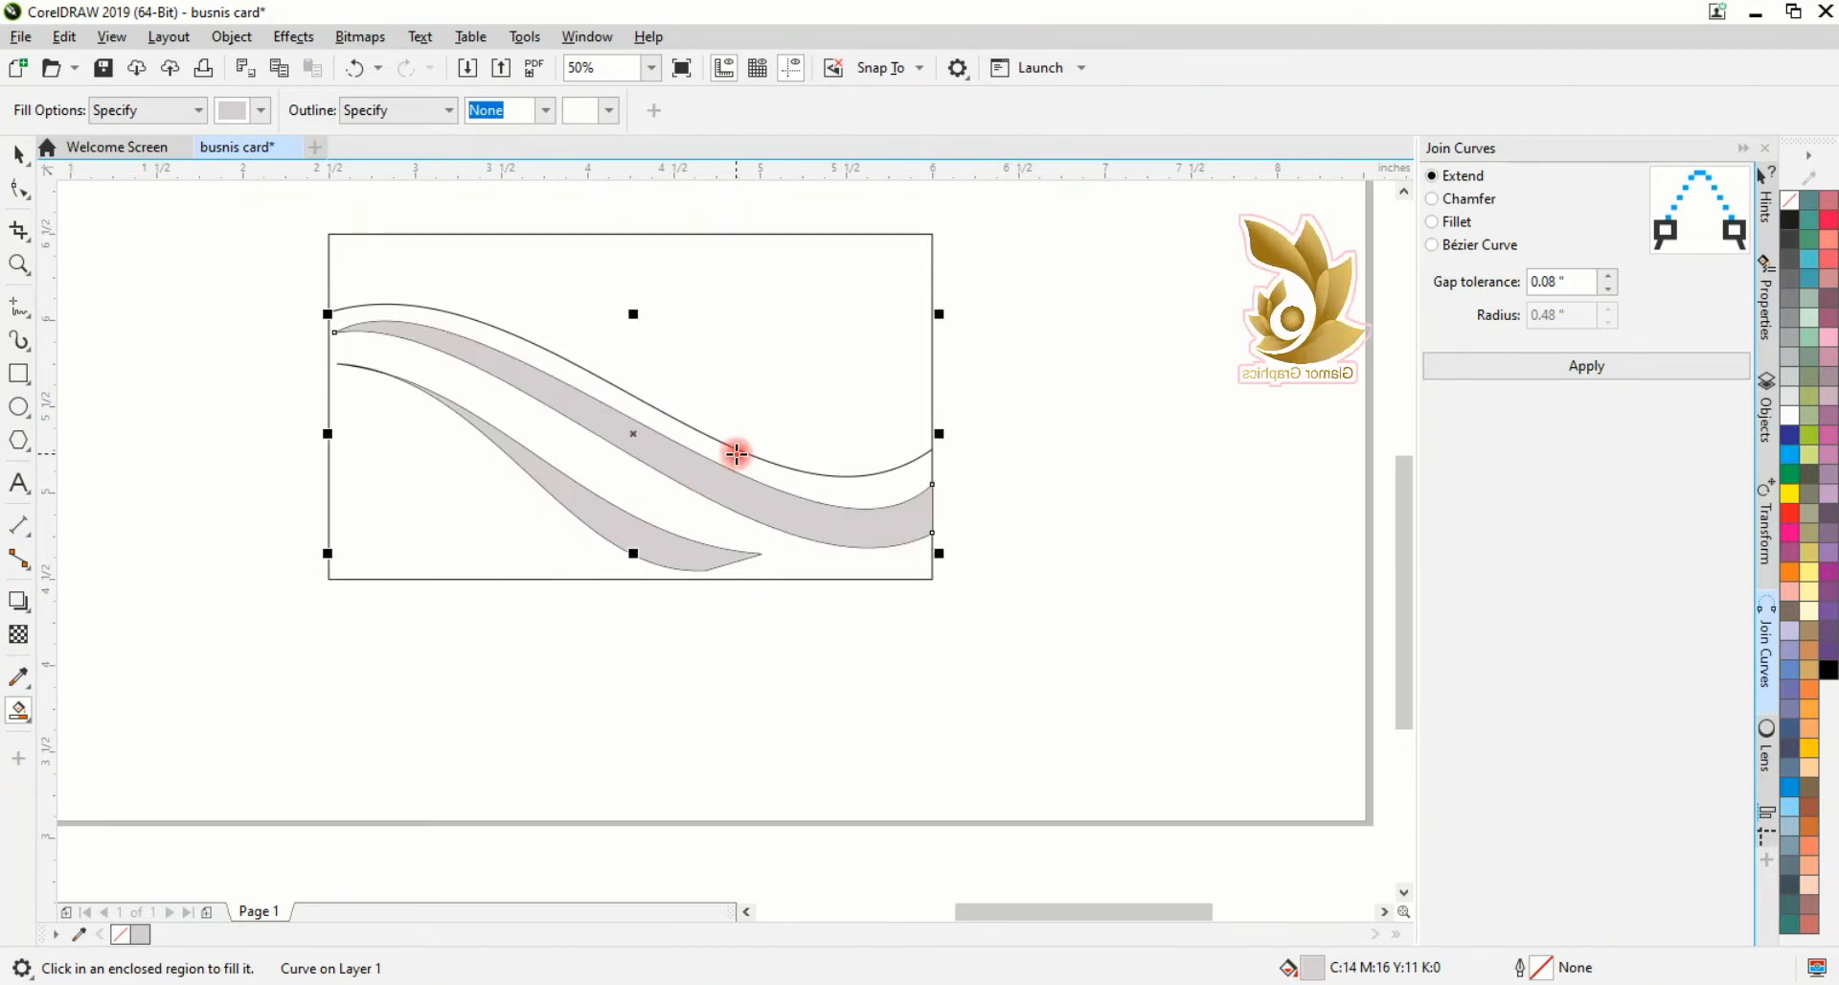
pyautogui.click(761, 412)
# Step: Recolour the card's upper filled area with solid orange, C0 M60 Y100 K0
pyautogui.click(16, 150)
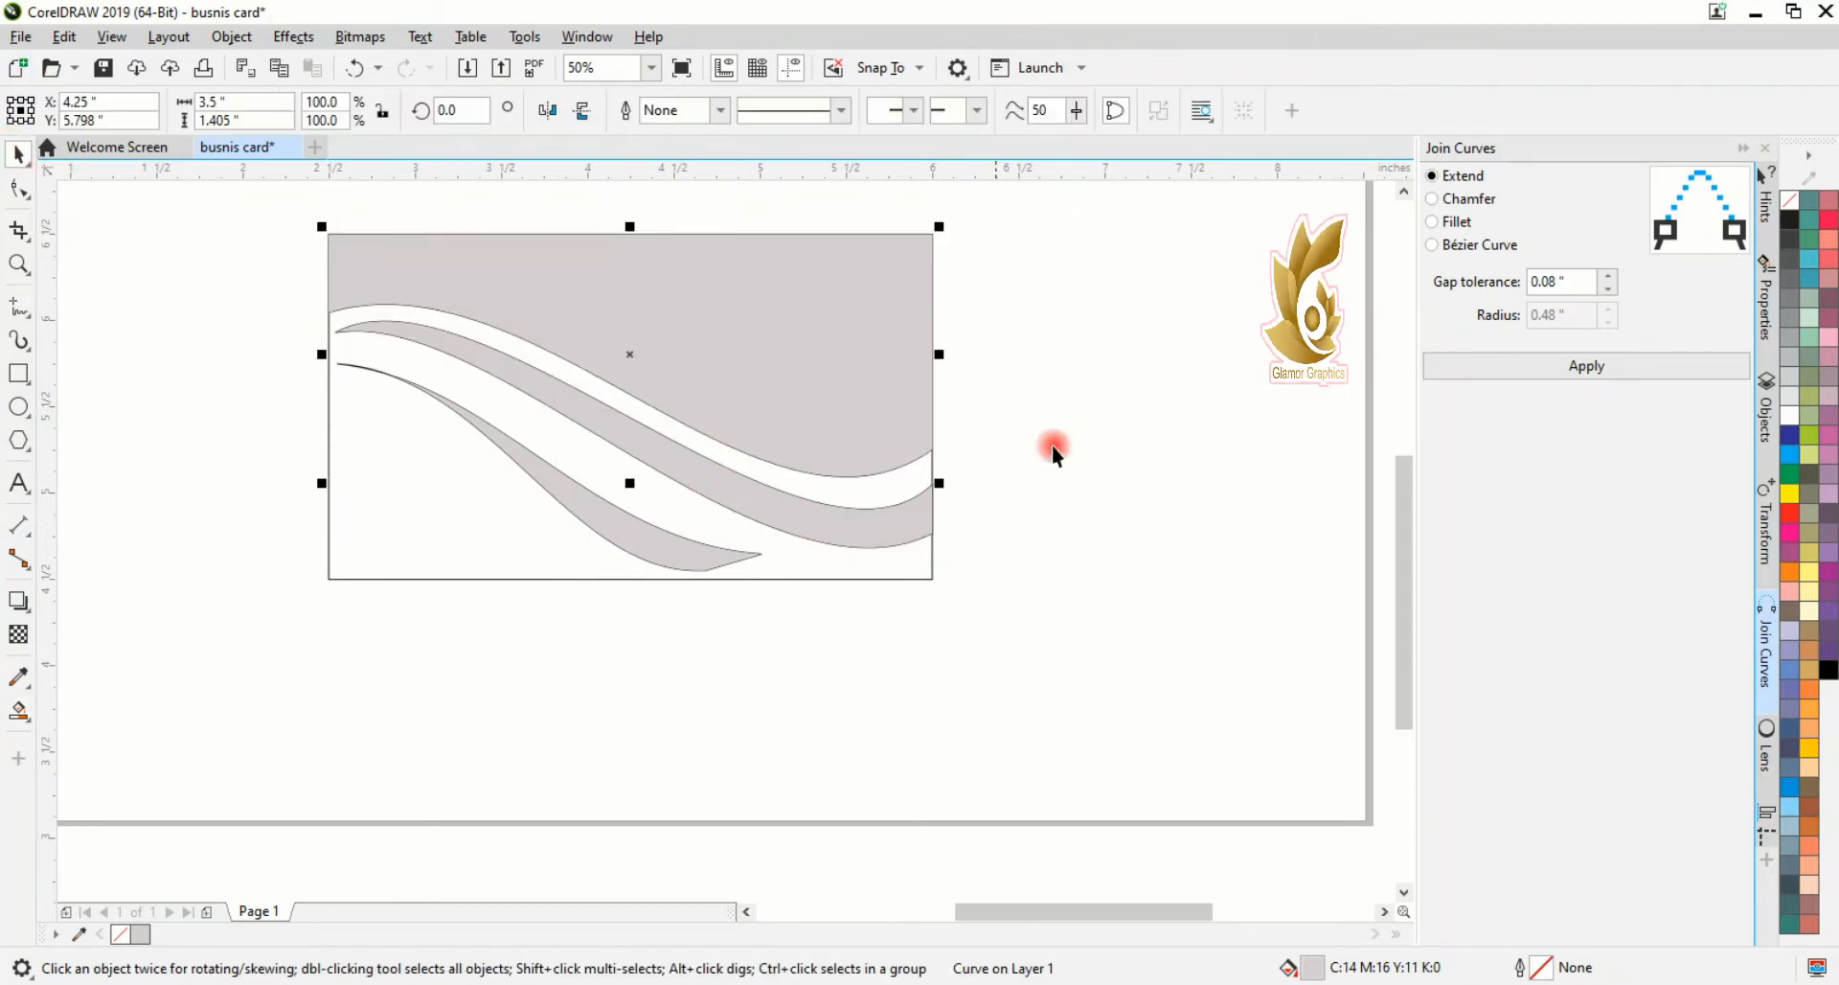
pyautogui.click(1791, 494)
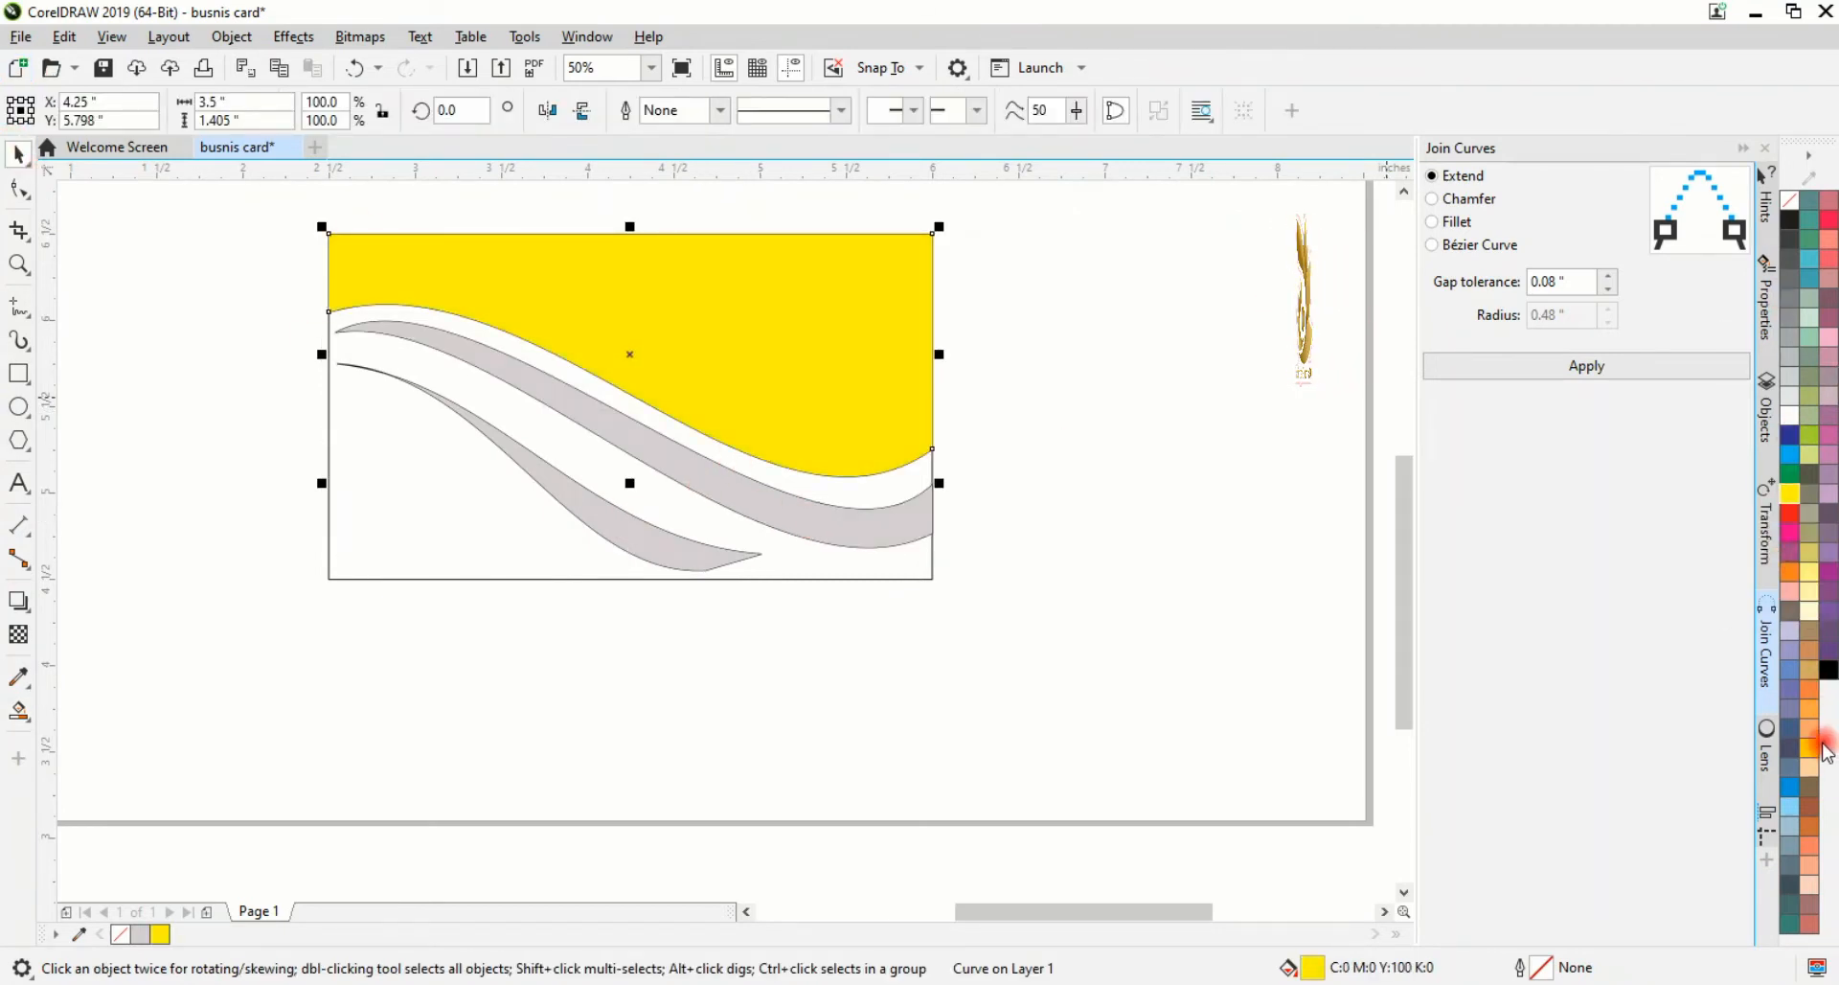
pyautogui.click(1809, 747)
pyautogui.click(1791, 573)
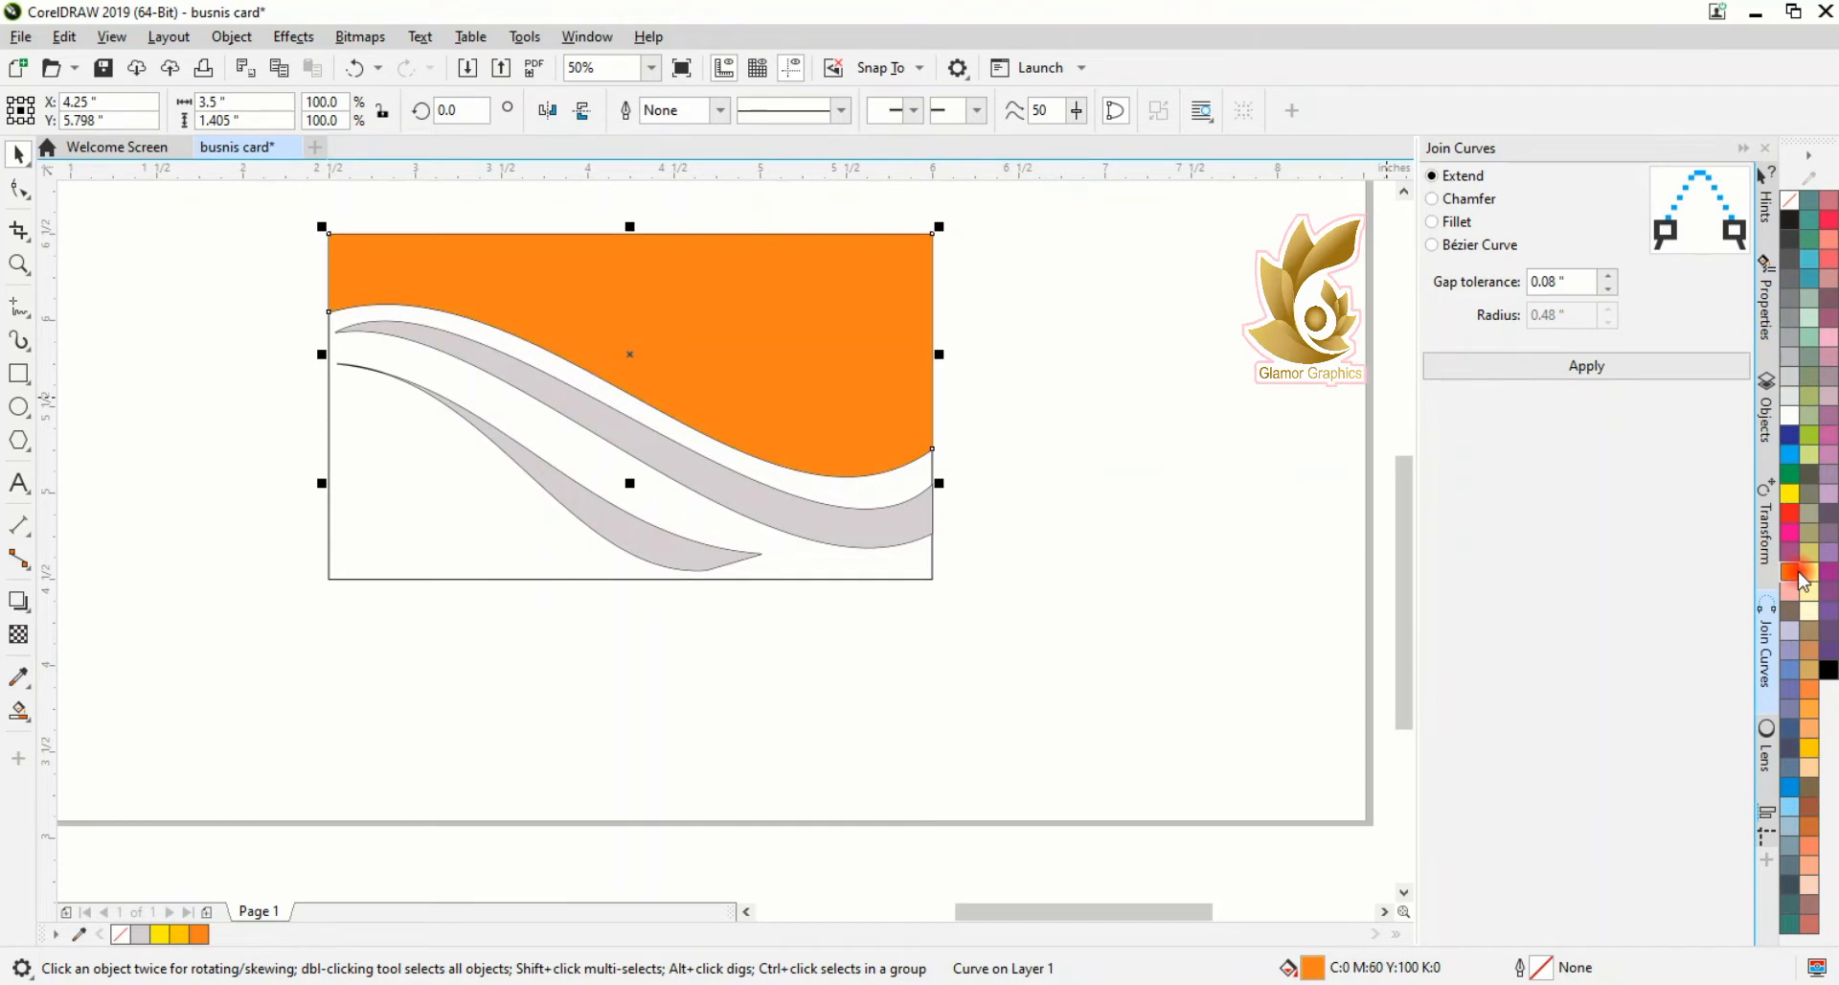
# Step: Apply a diagonal linear fountain fill to the upper area, running from orange at the upper left to yellow at the lower right
pyautogui.click(18, 710)
pyautogui.click(96, 711)
pyautogui.moveTo(483, 245); pyautogui.dragTo(870, 410)
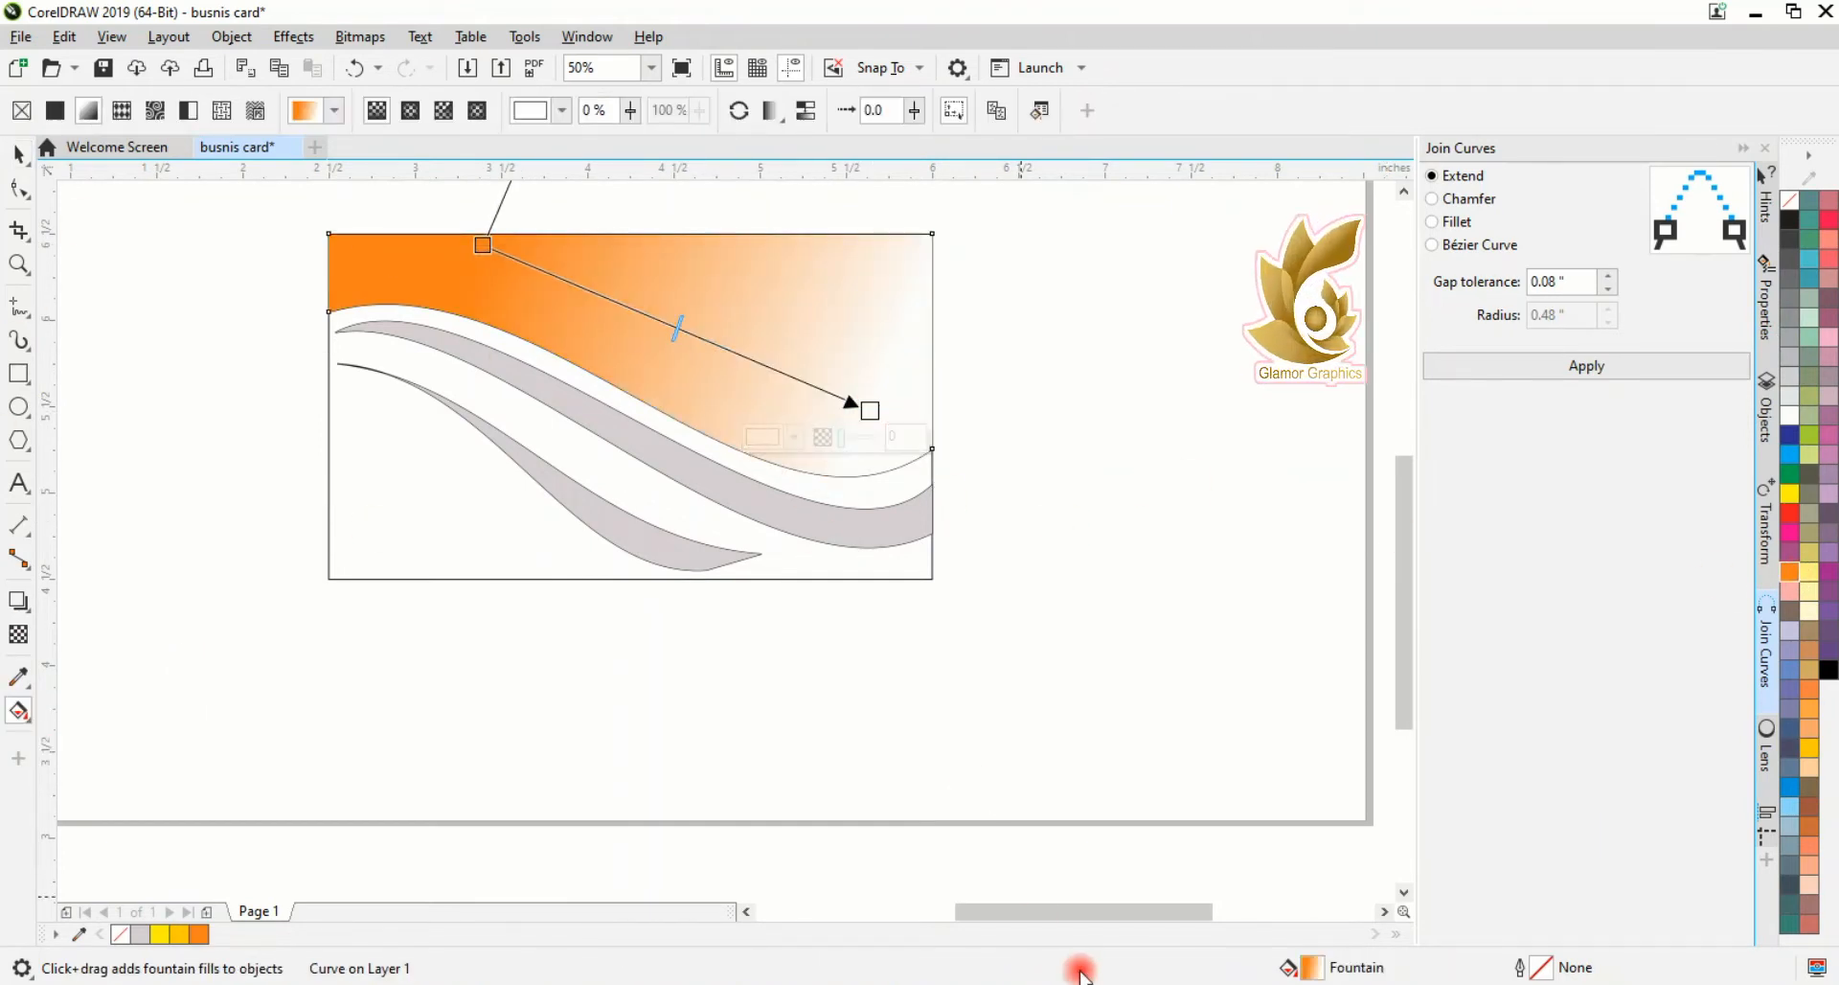
pyautogui.click(793, 436)
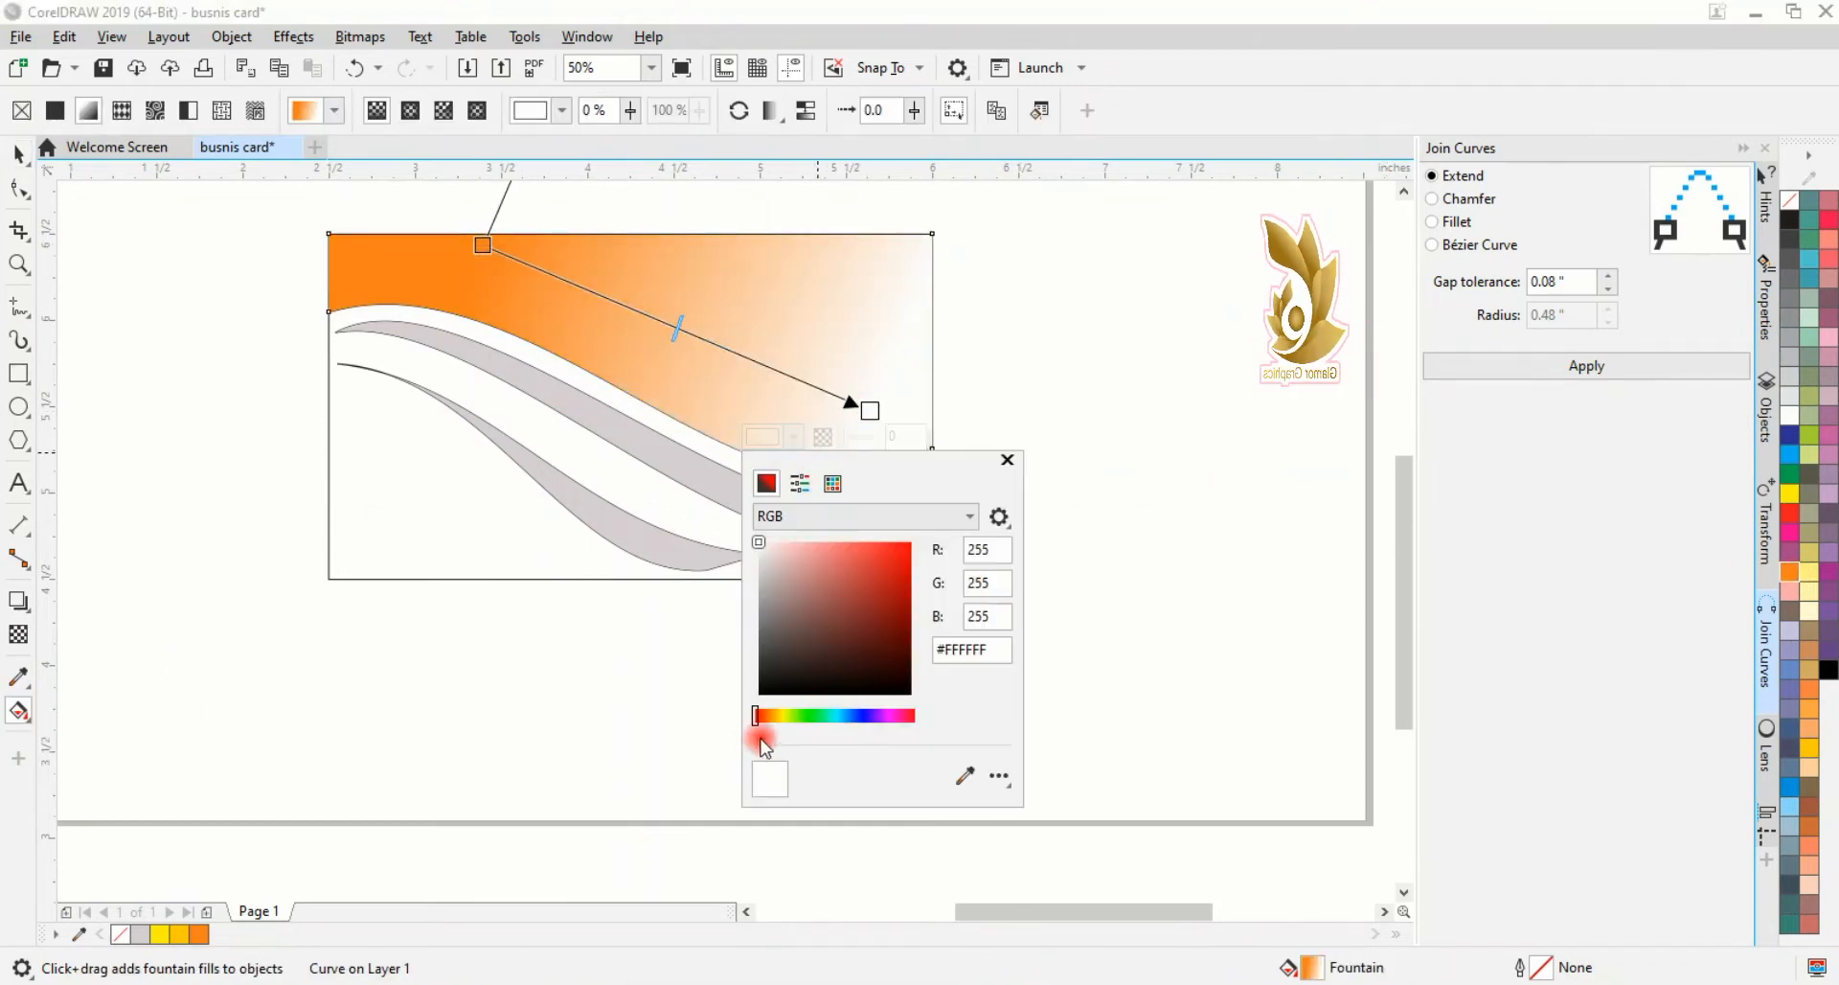
pyautogui.click(782, 716)
pyautogui.click(908, 547)
pyautogui.click(1007, 460)
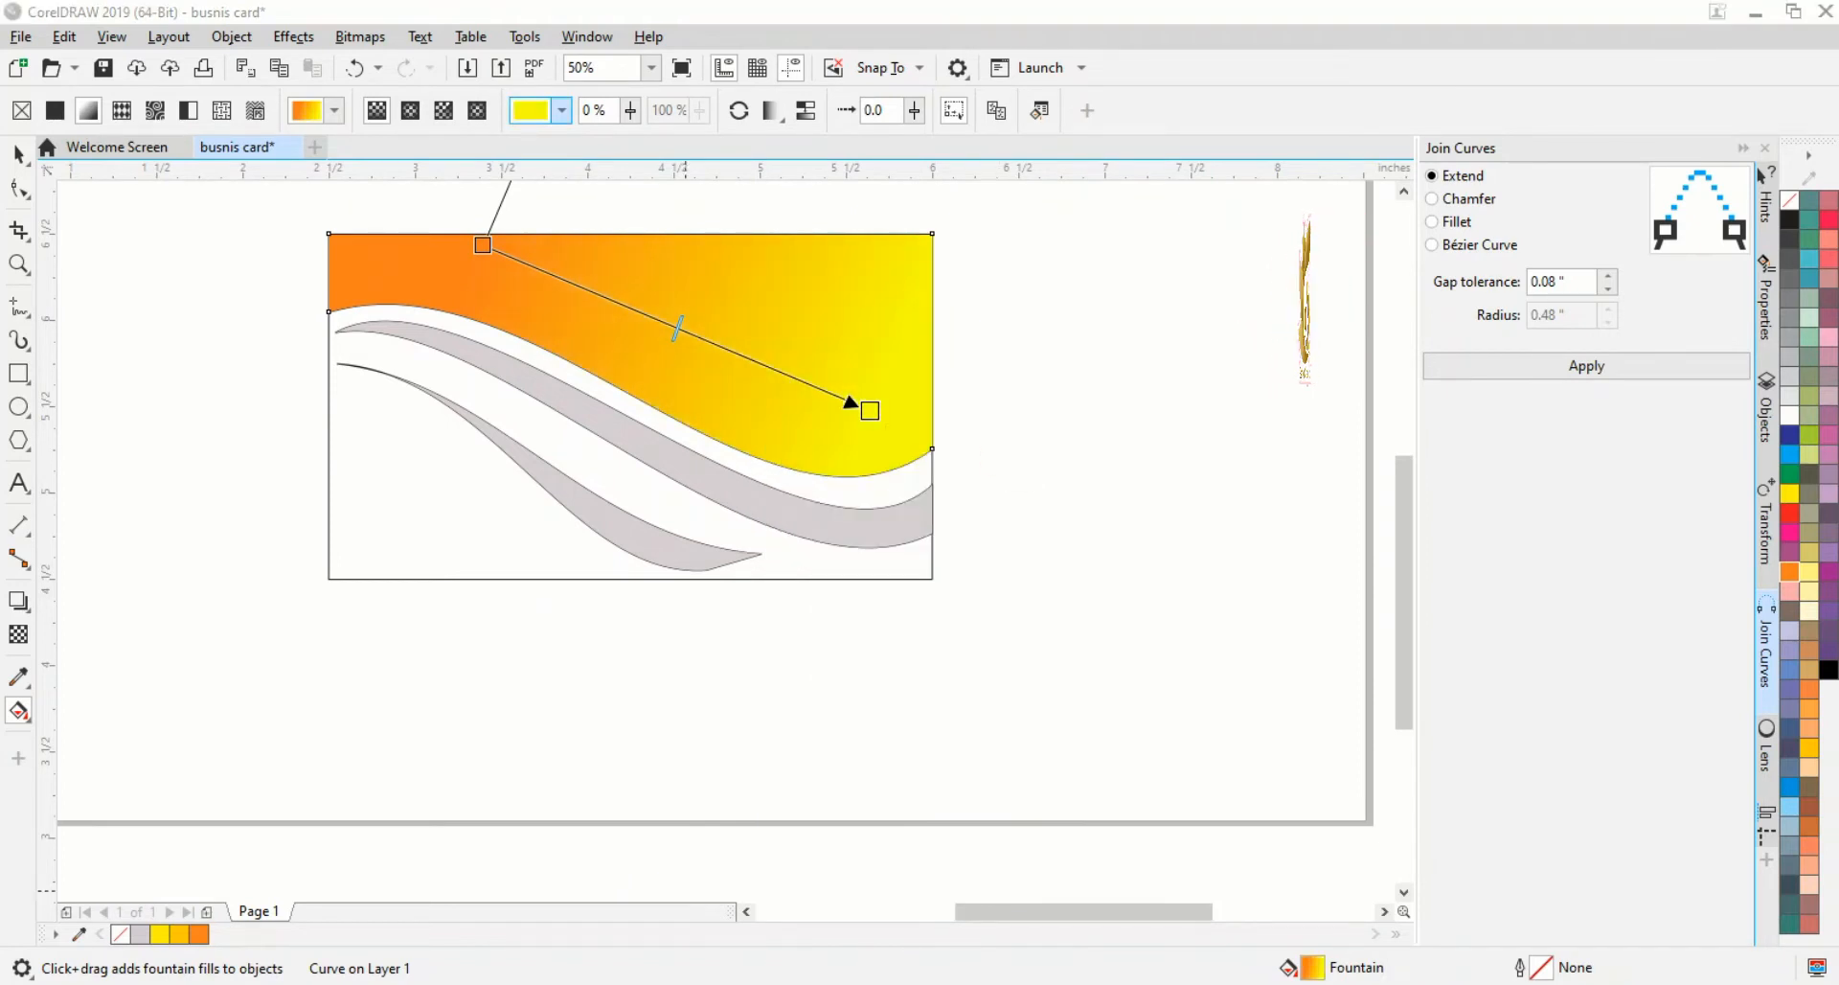
pyautogui.click(810, 517)
# Step: Add a red-orange colour node at 55% of the upper area's gradient and make that node partly transparent
pyautogui.click(730, 310)
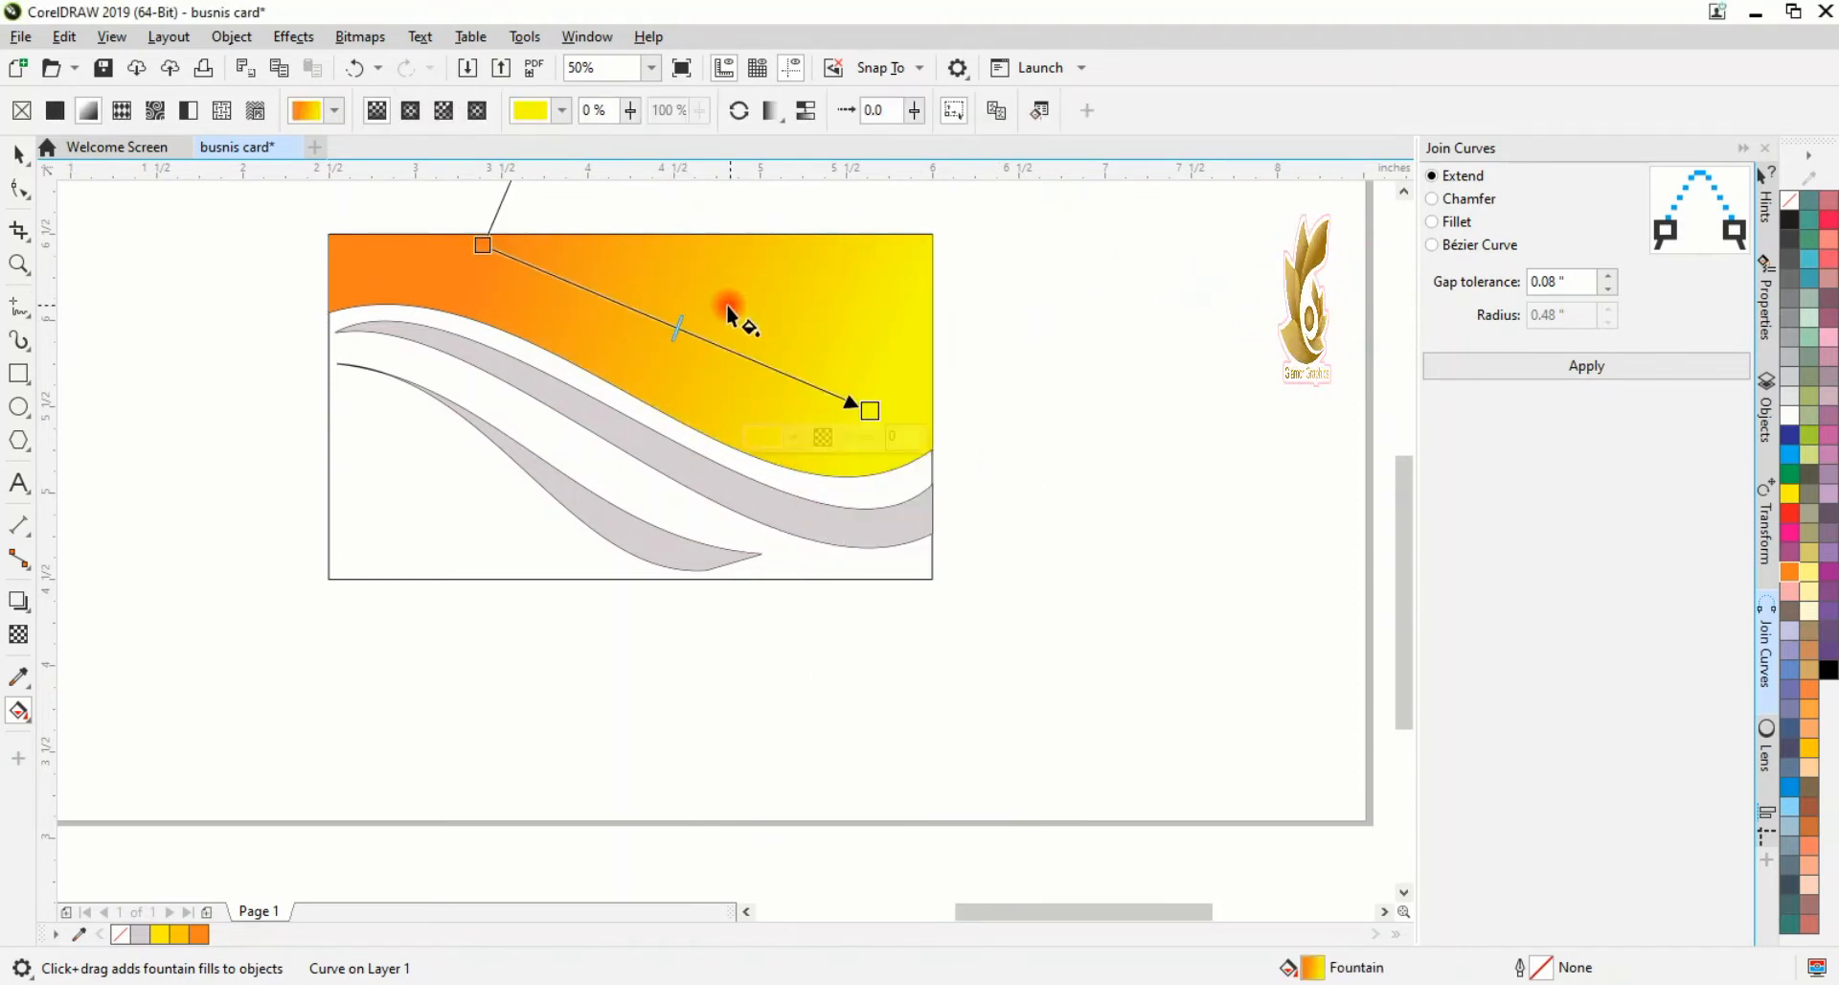
pyautogui.doubleClick(696, 335)
pyautogui.click(619, 361)
pyautogui.click(628, 534)
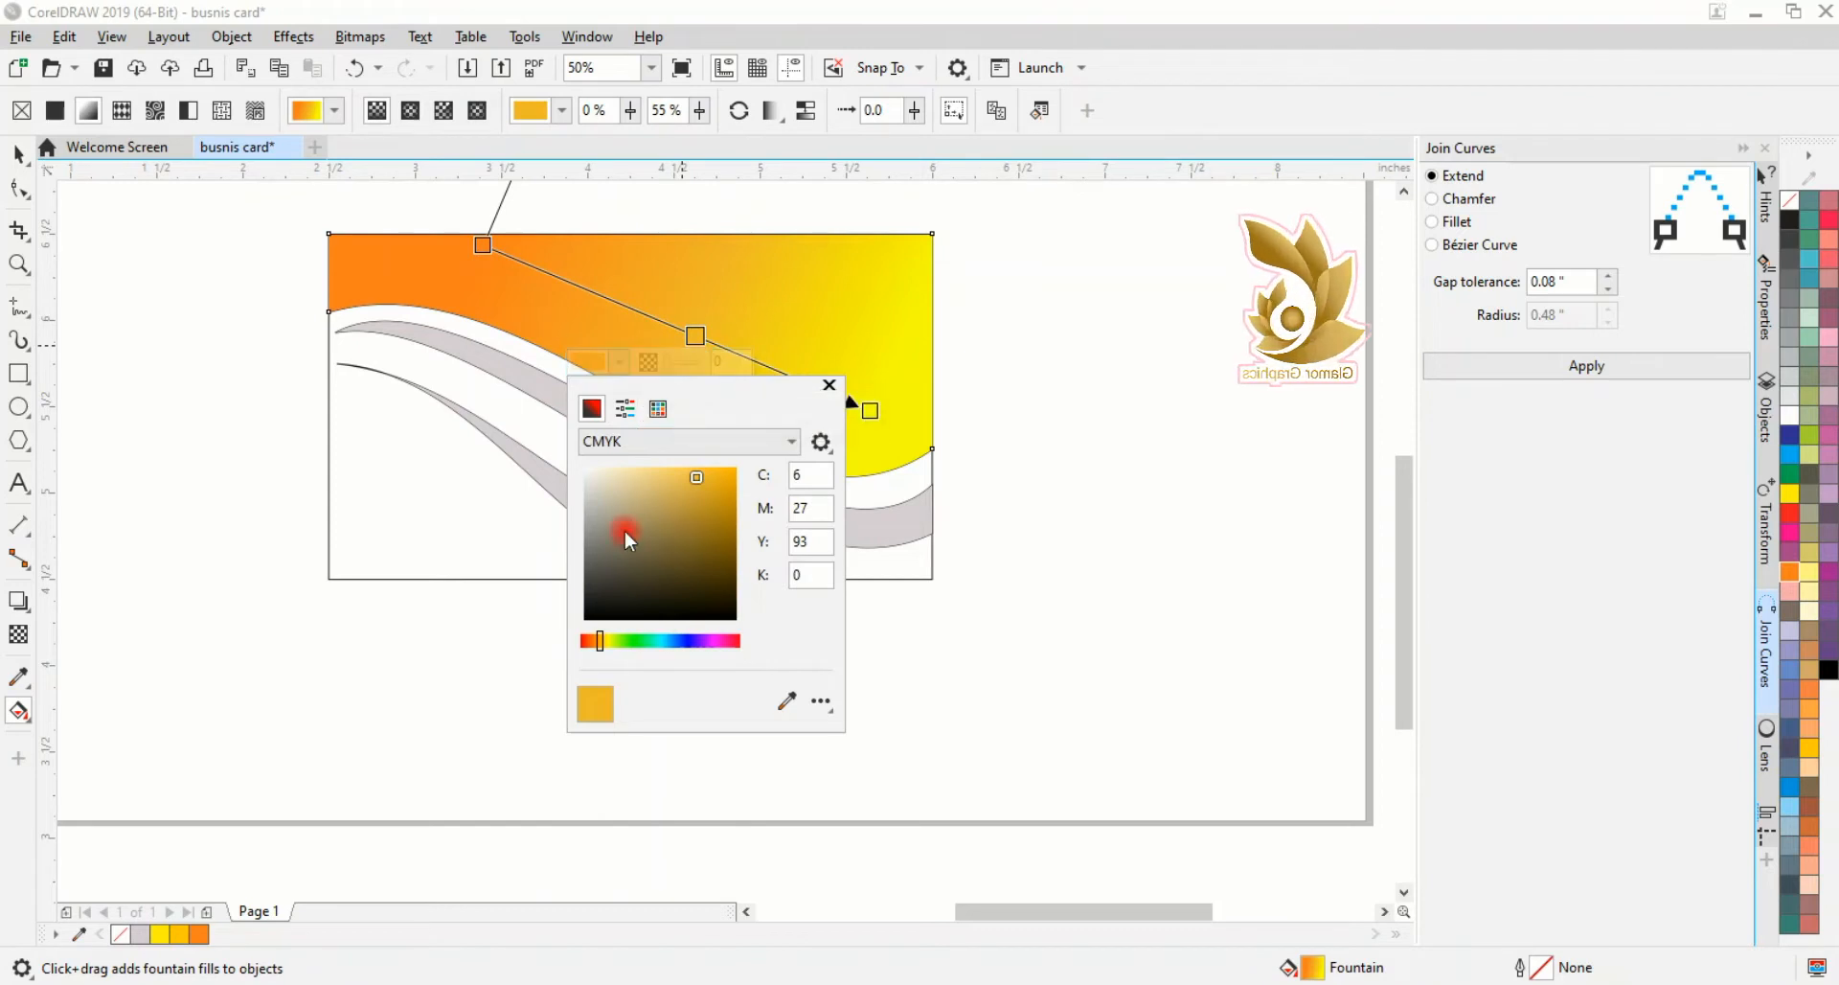
pyautogui.click(587, 641)
pyautogui.click(734, 476)
pyautogui.click(829, 384)
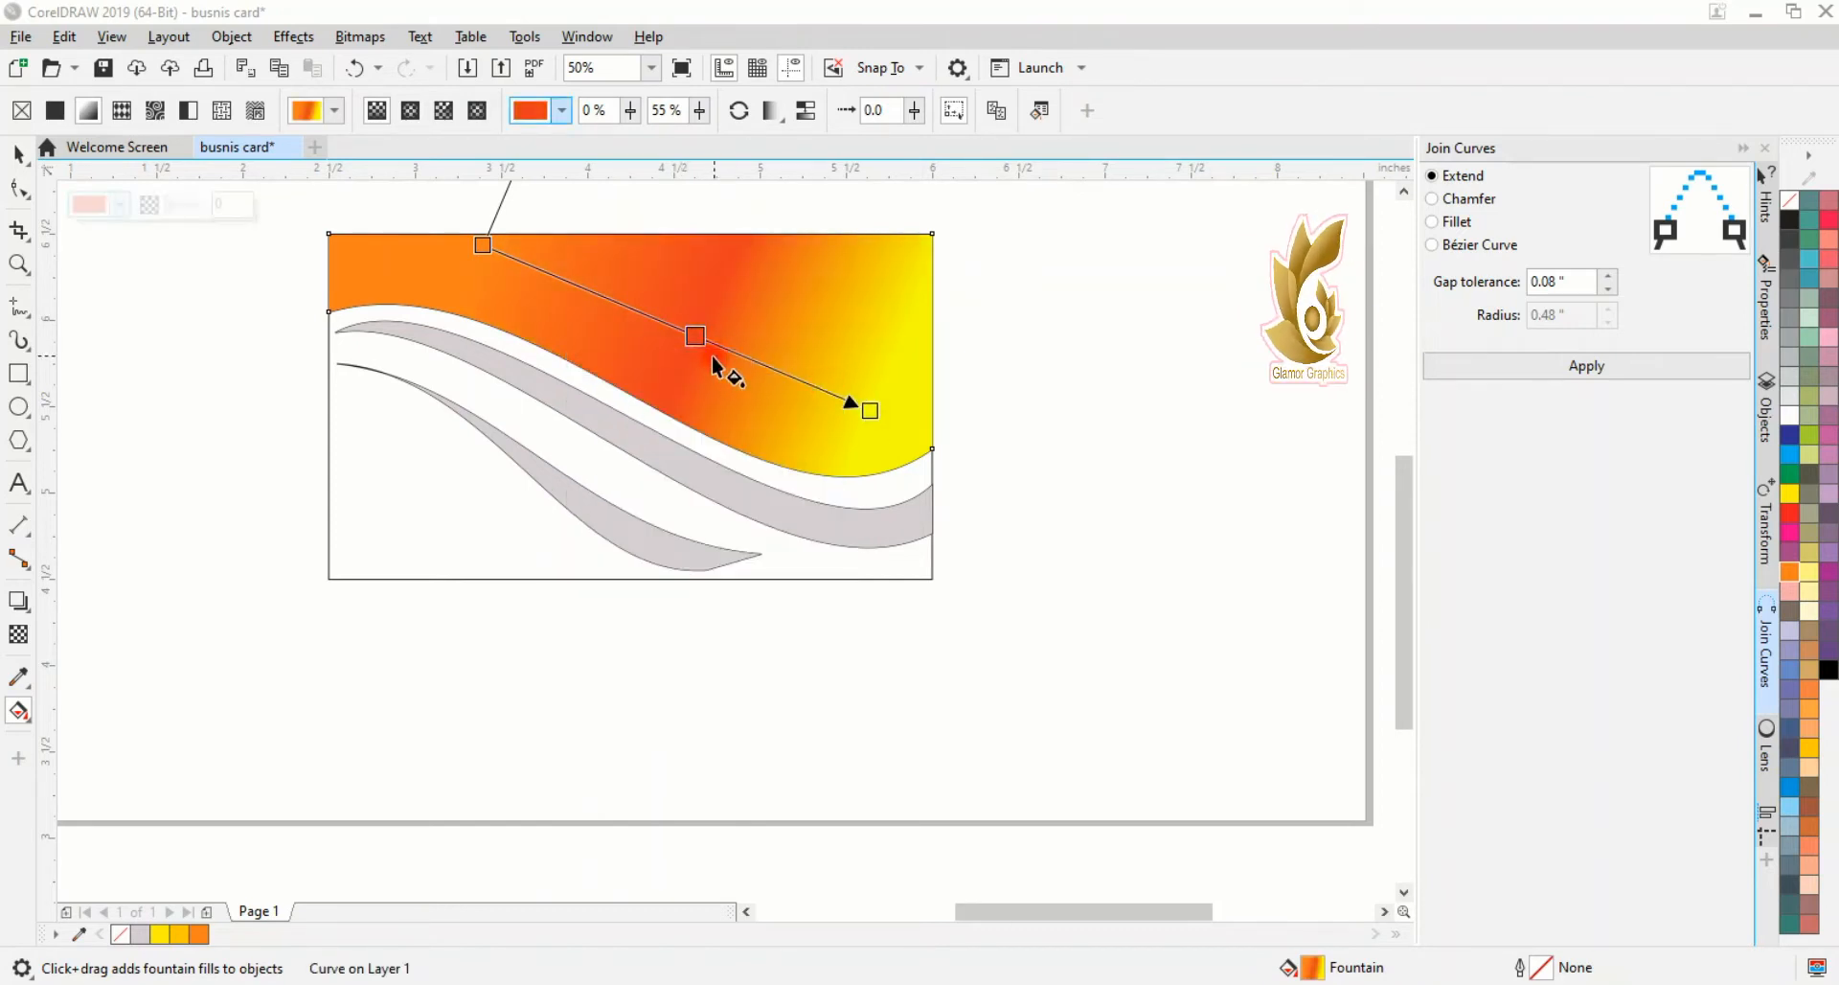
pyautogui.moveTo(681, 367); pyautogui.dragTo(676, 368)
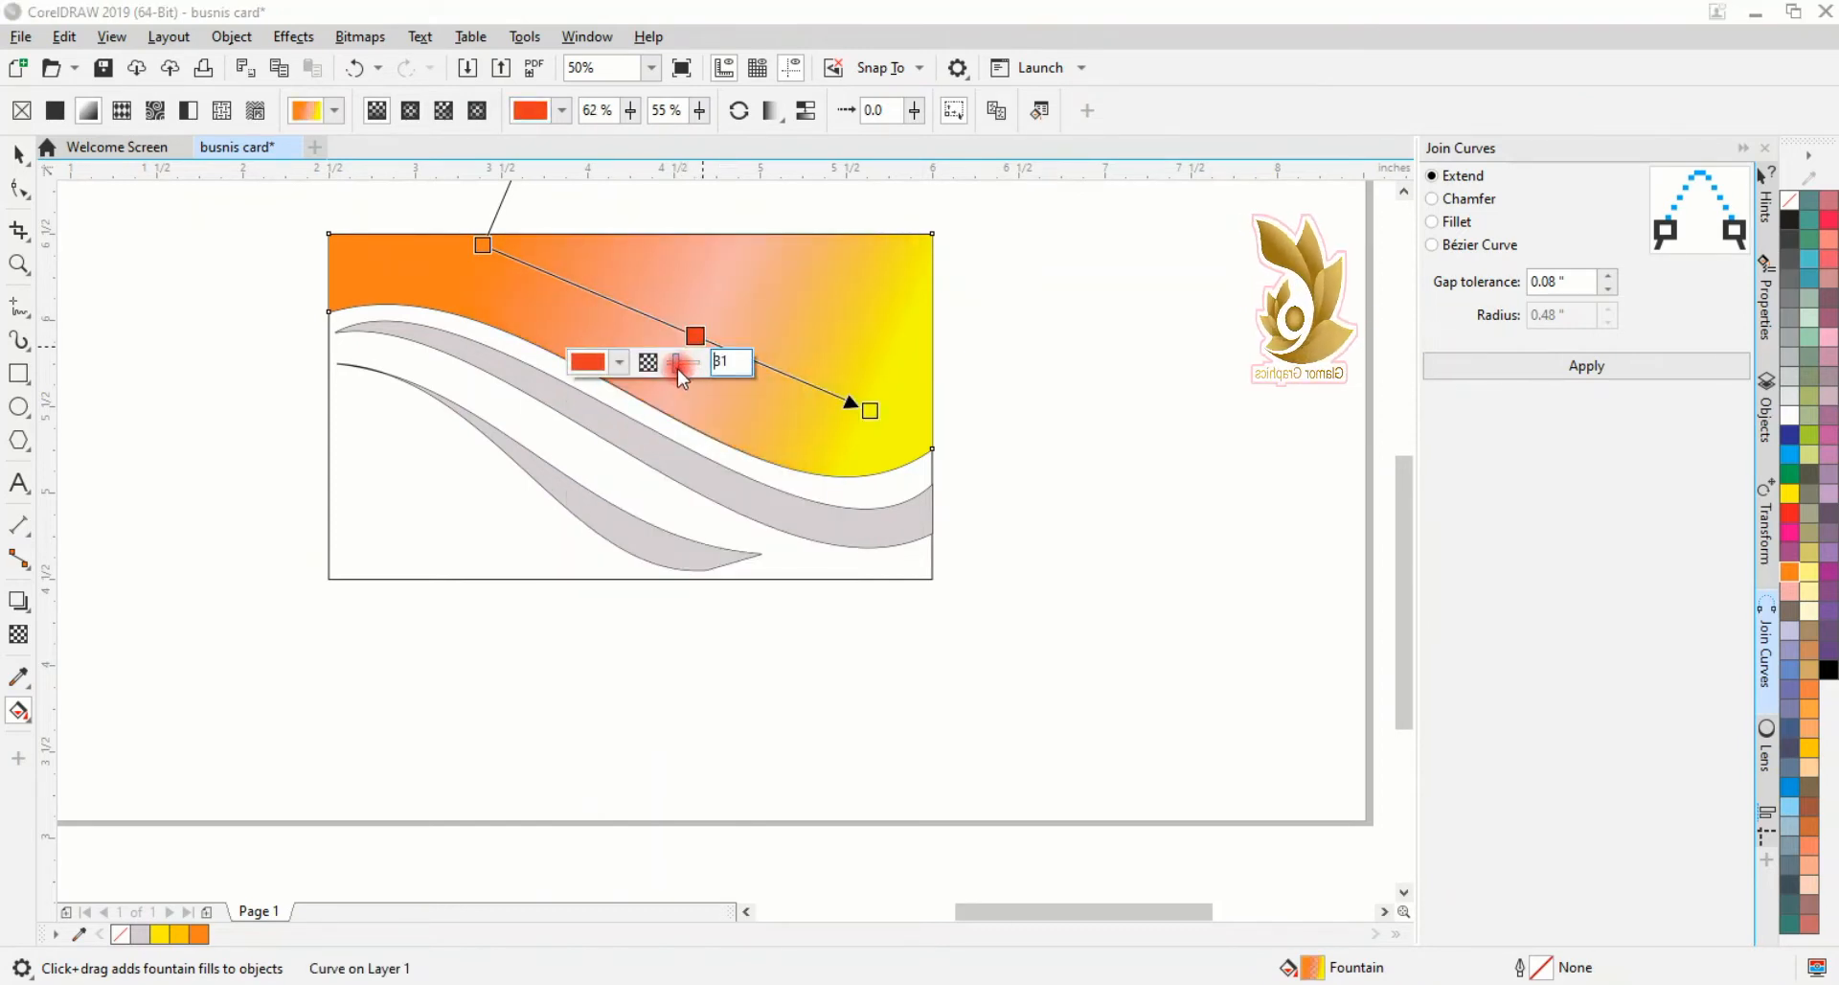
# Step: Fill the middle band with Avocado Green, C20 M0 Y40 K40, and shift the band slightly upward
pyautogui.click(691, 480)
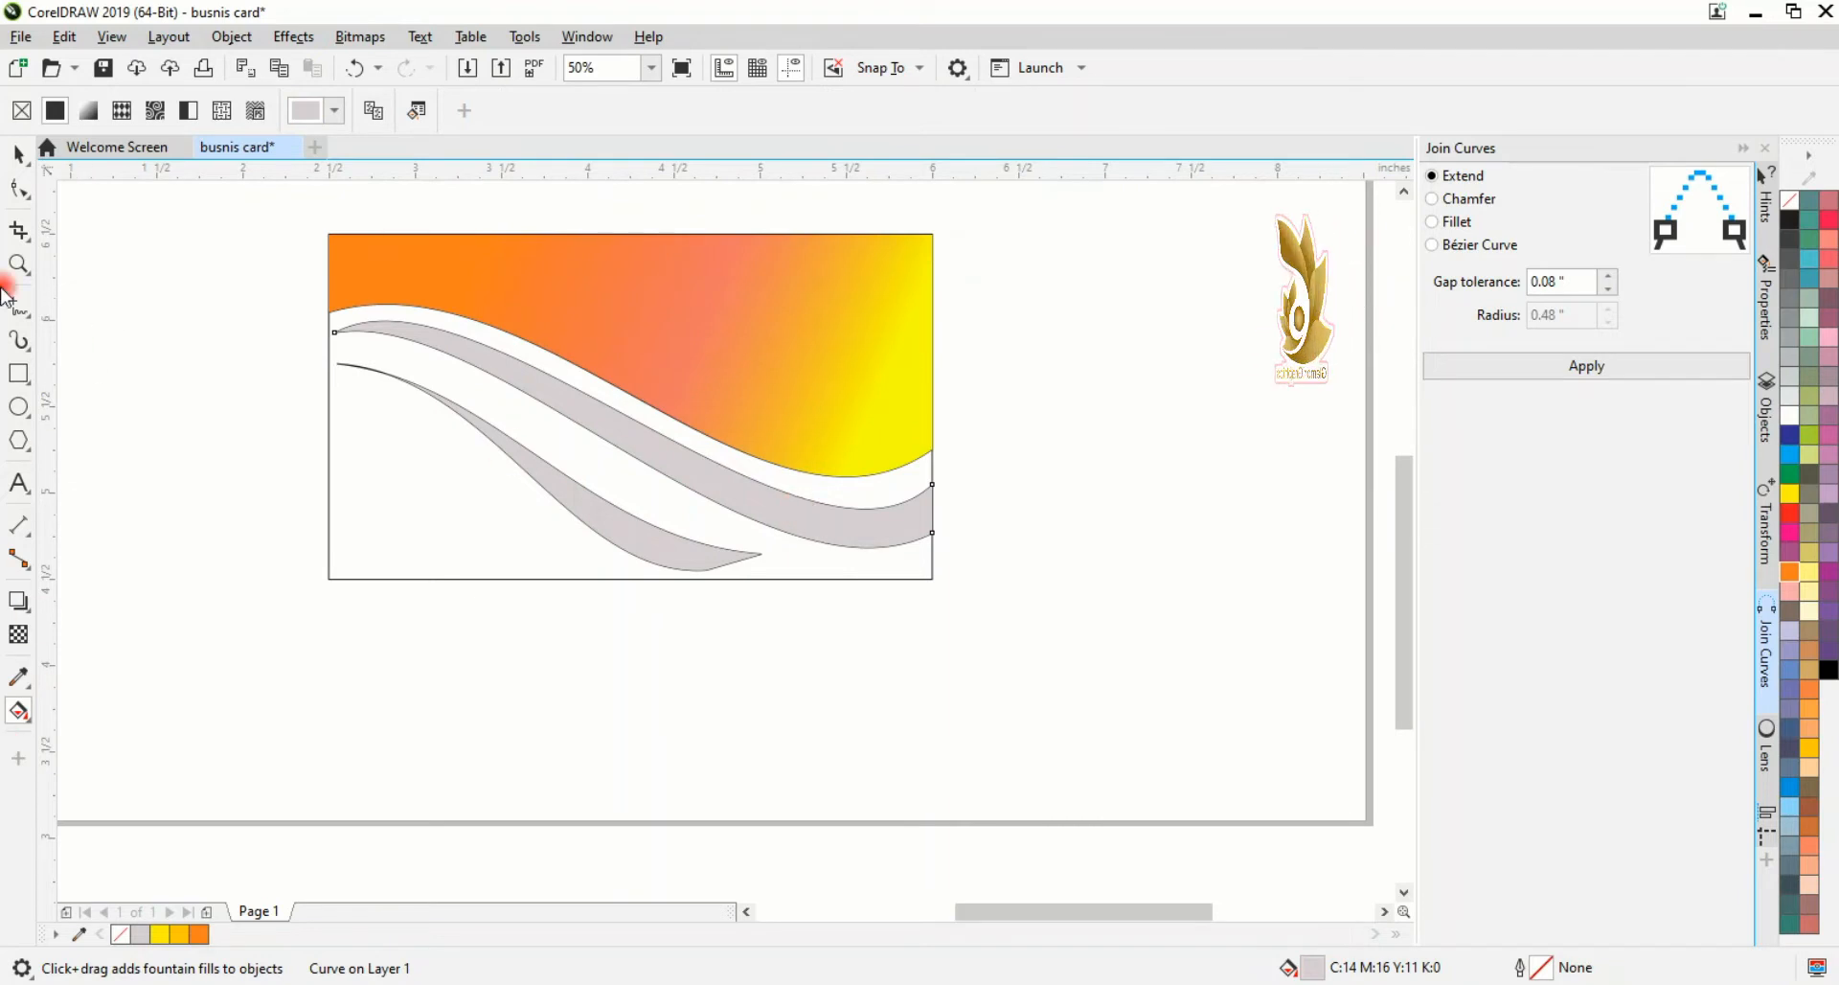
pyautogui.click(18, 153)
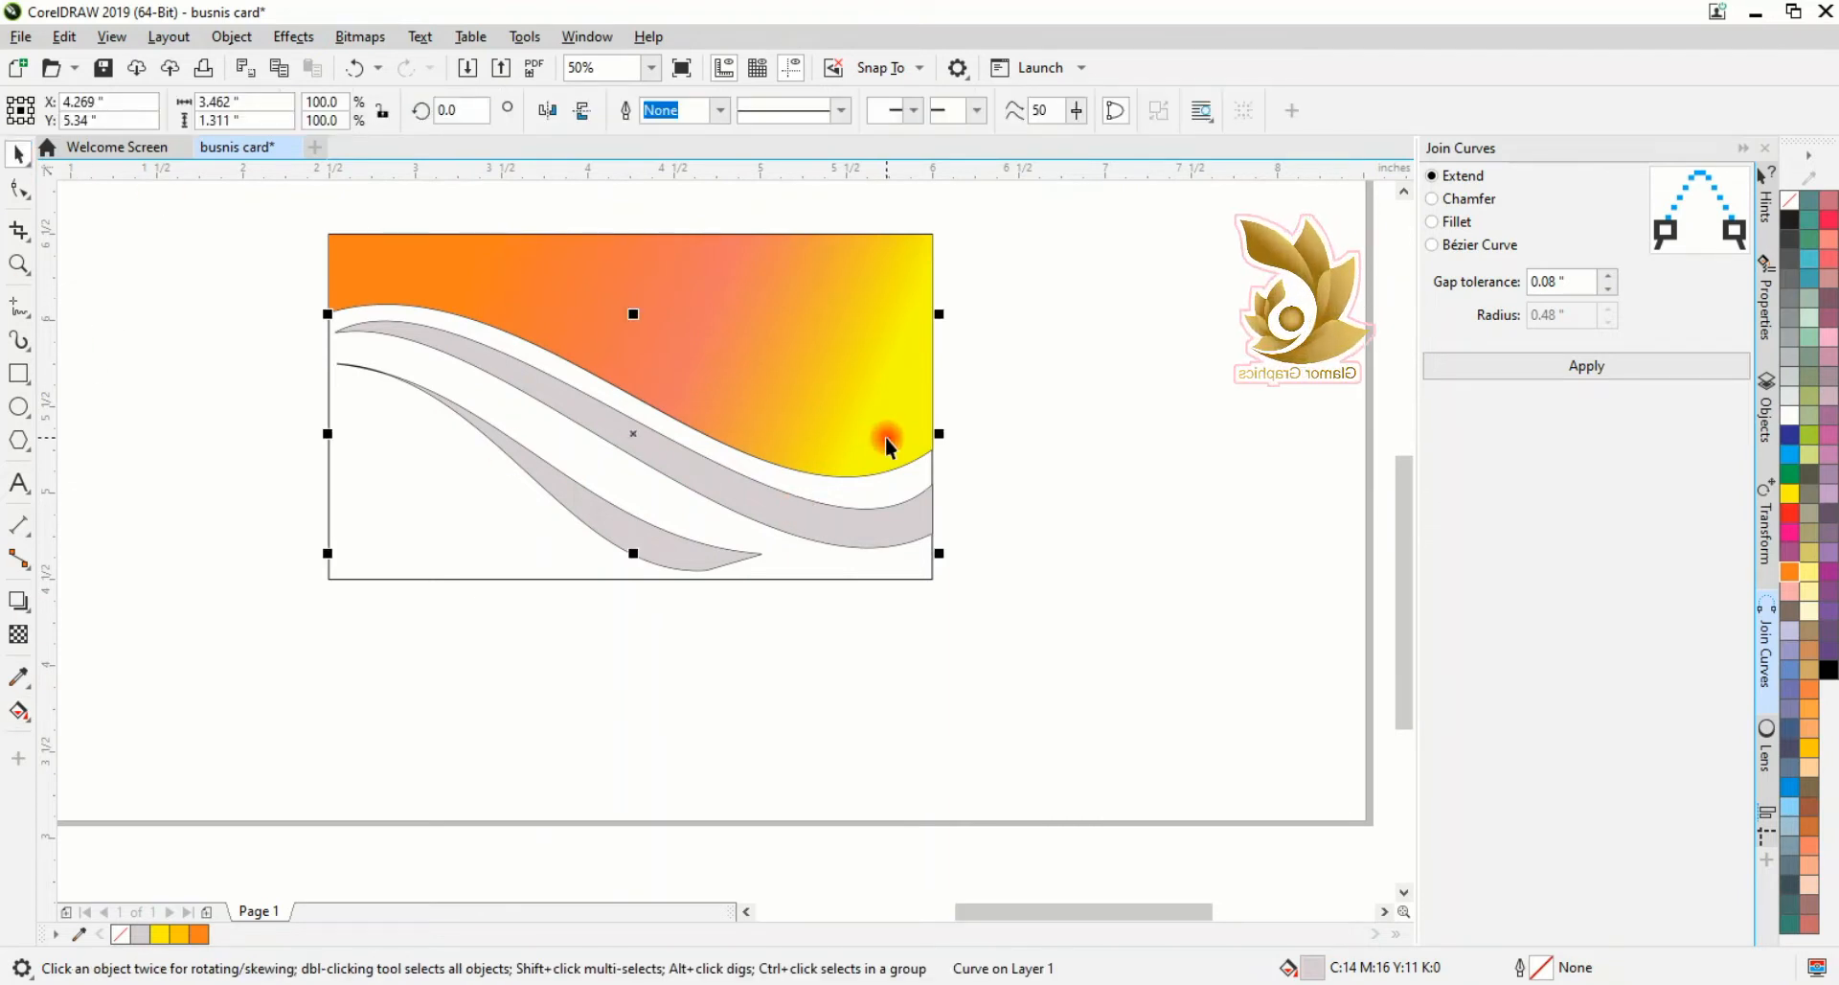
pyautogui.click(1808, 376)
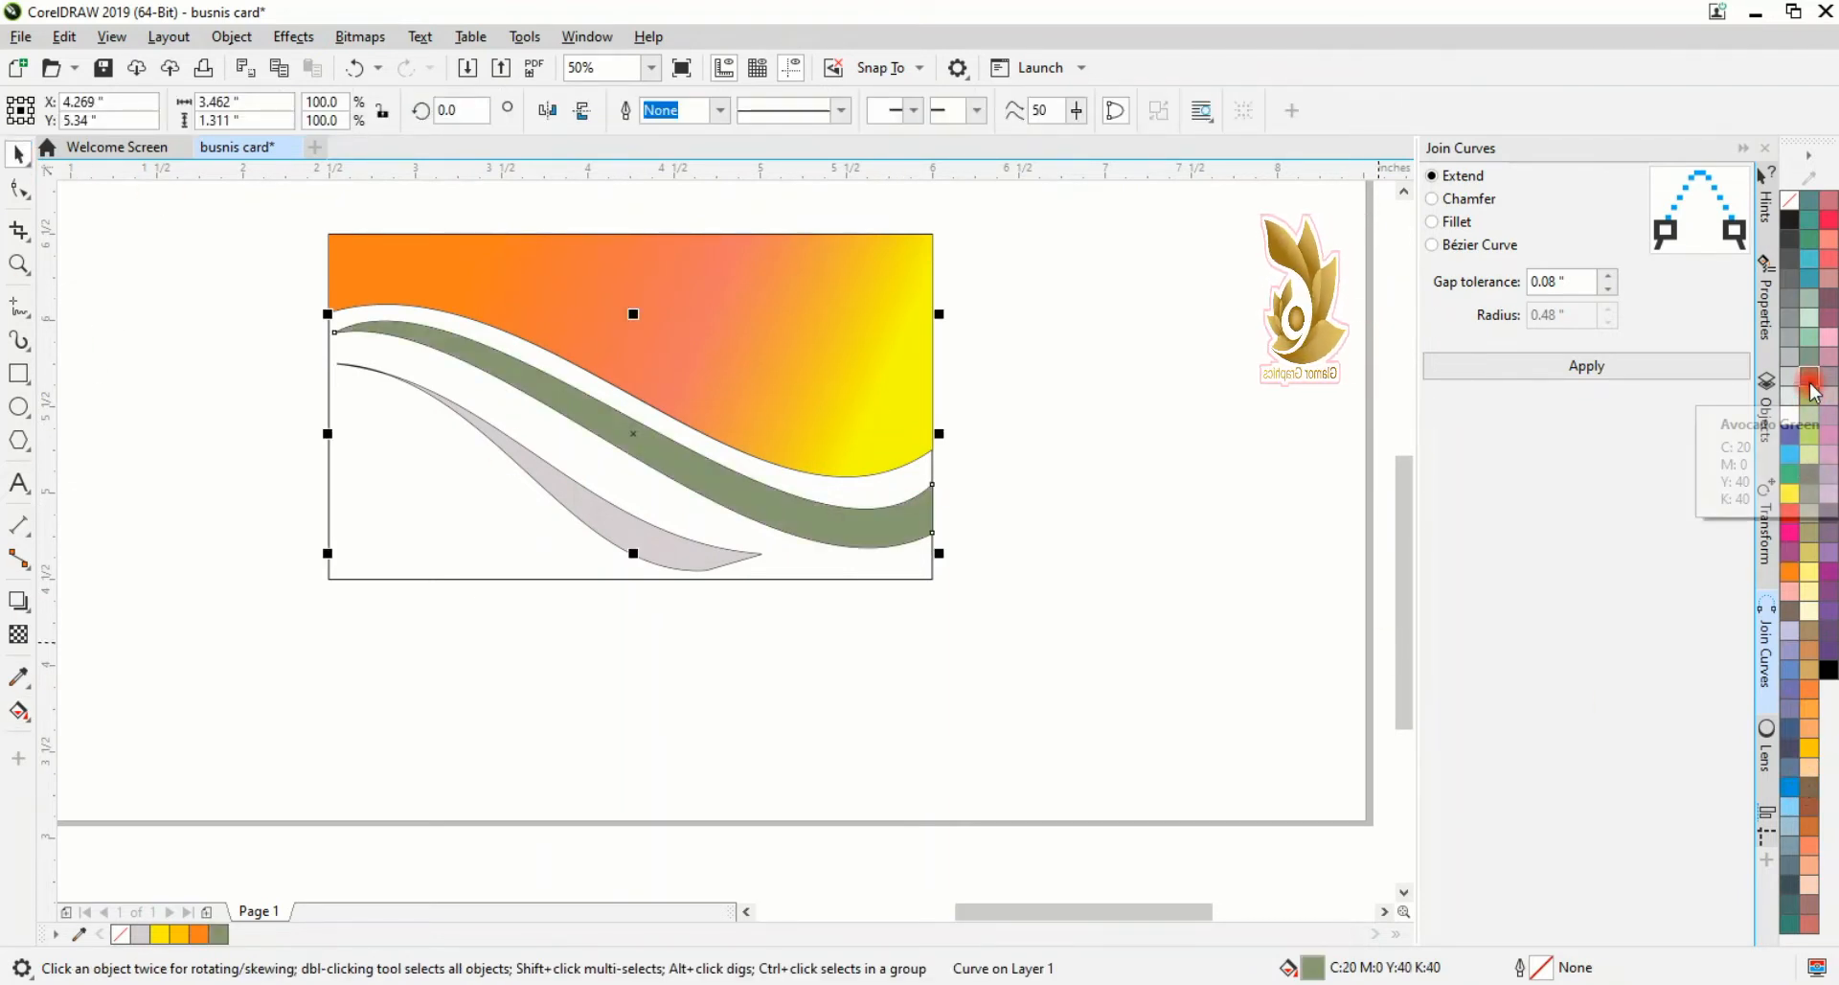
pyautogui.hotkey('ctrl', 'z')
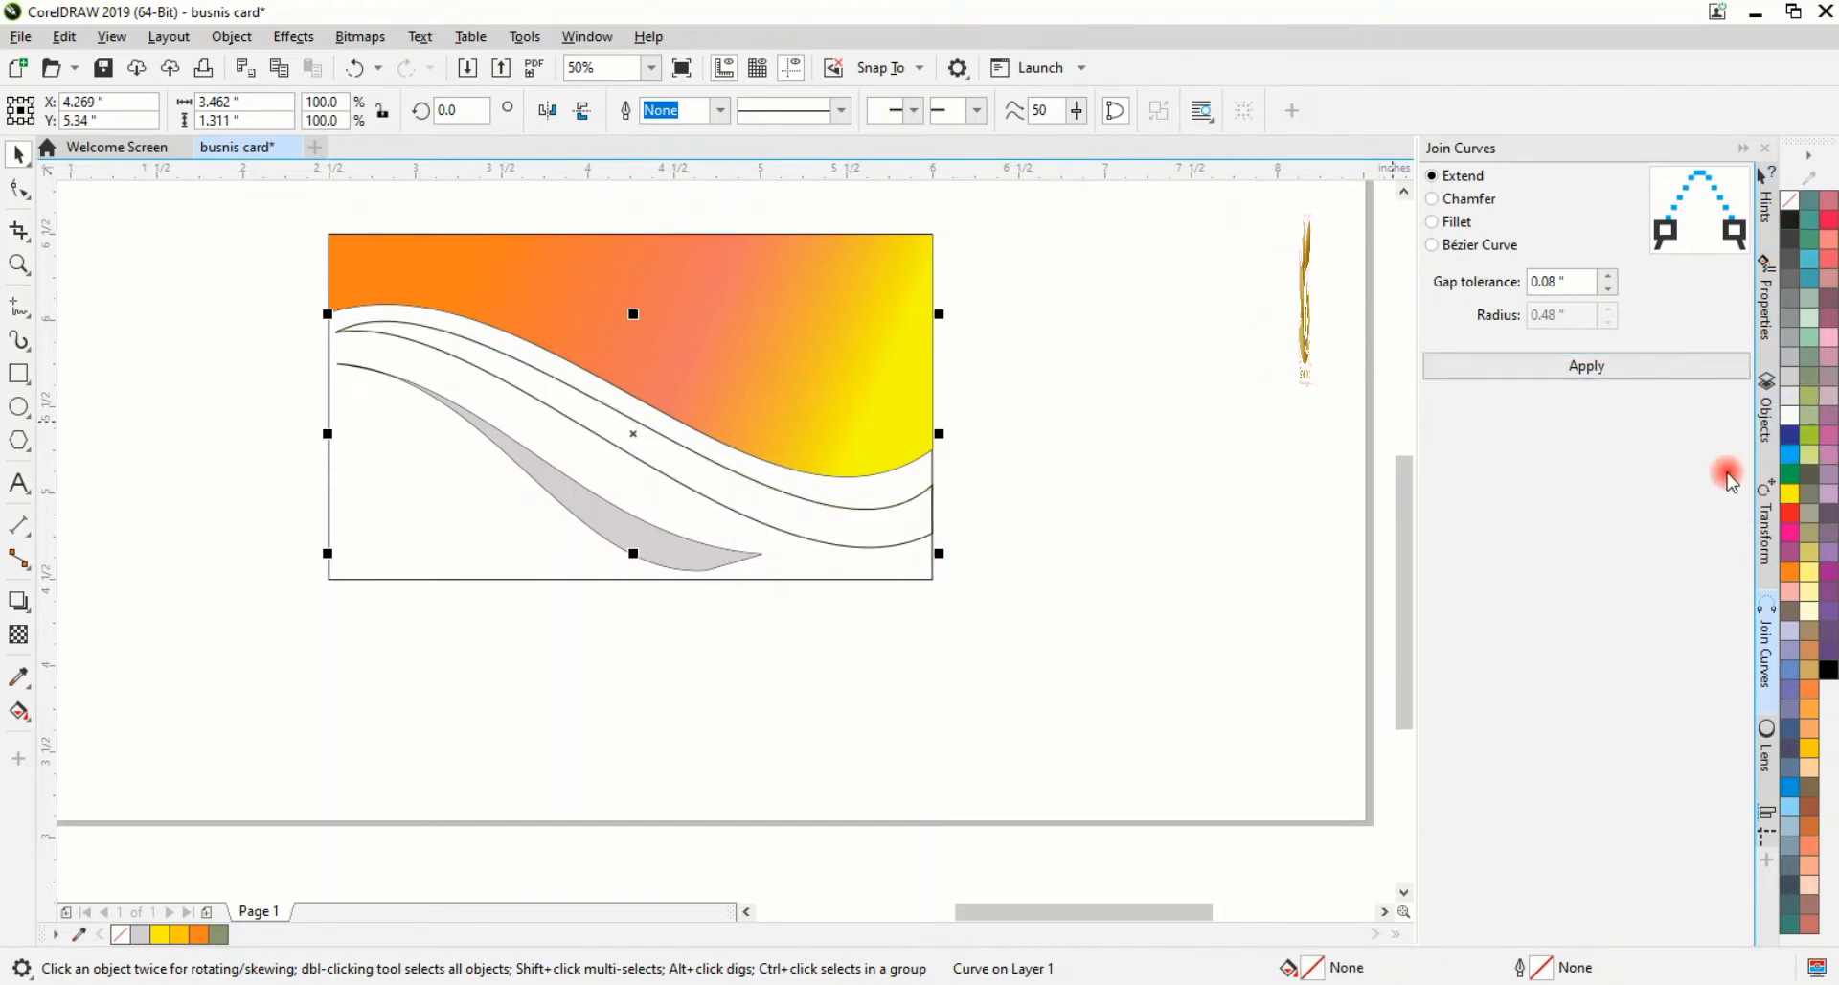
pyautogui.hotkey('ctrl', 'shift', 'z')
pyautogui.moveTo(854, 522); pyautogui.dragTo(853, 501)
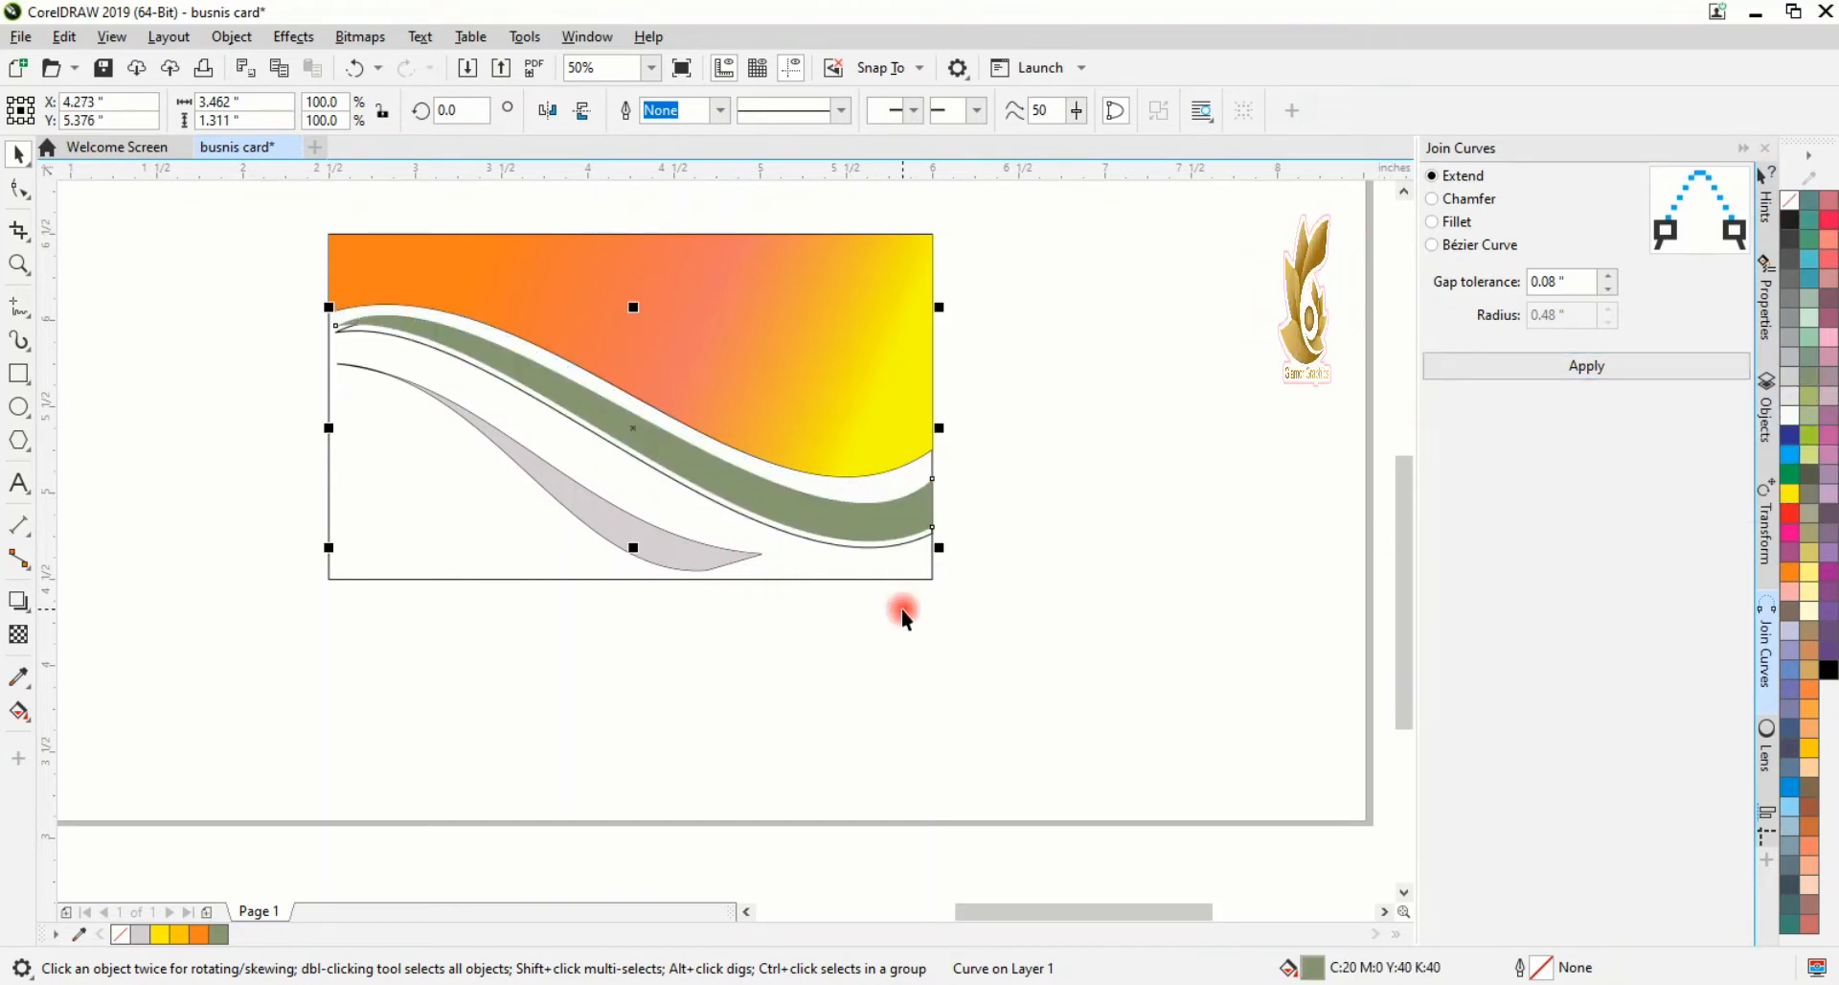
# Step: Move the lower tapered shape closer to the green band and fill it with black
pyautogui.click(1322, 615)
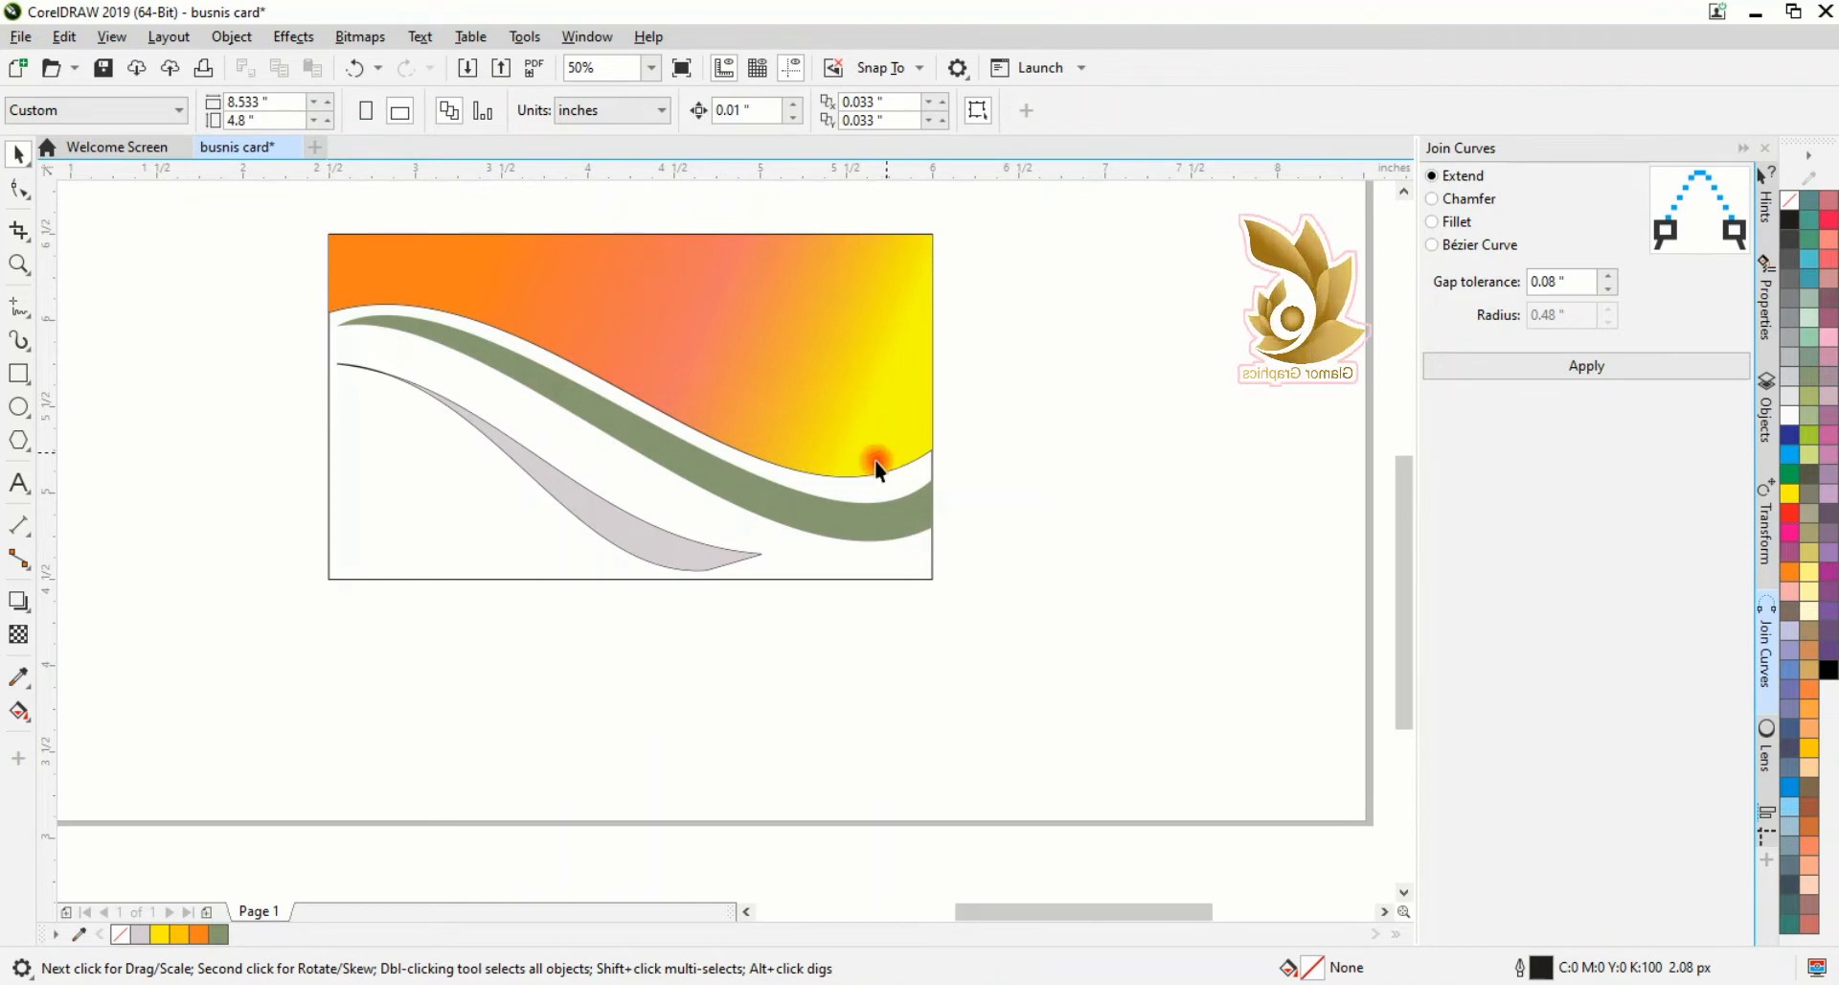
pyautogui.moveTo(705, 543)
pyautogui.mouseDown()
pyautogui.moveTo(649, 534)
pyautogui.moveTo(698, 566)
pyautogui.moveTo(670, 525)
pyautogui.moveTo(714, 555)
pyautogui.mouseUp()
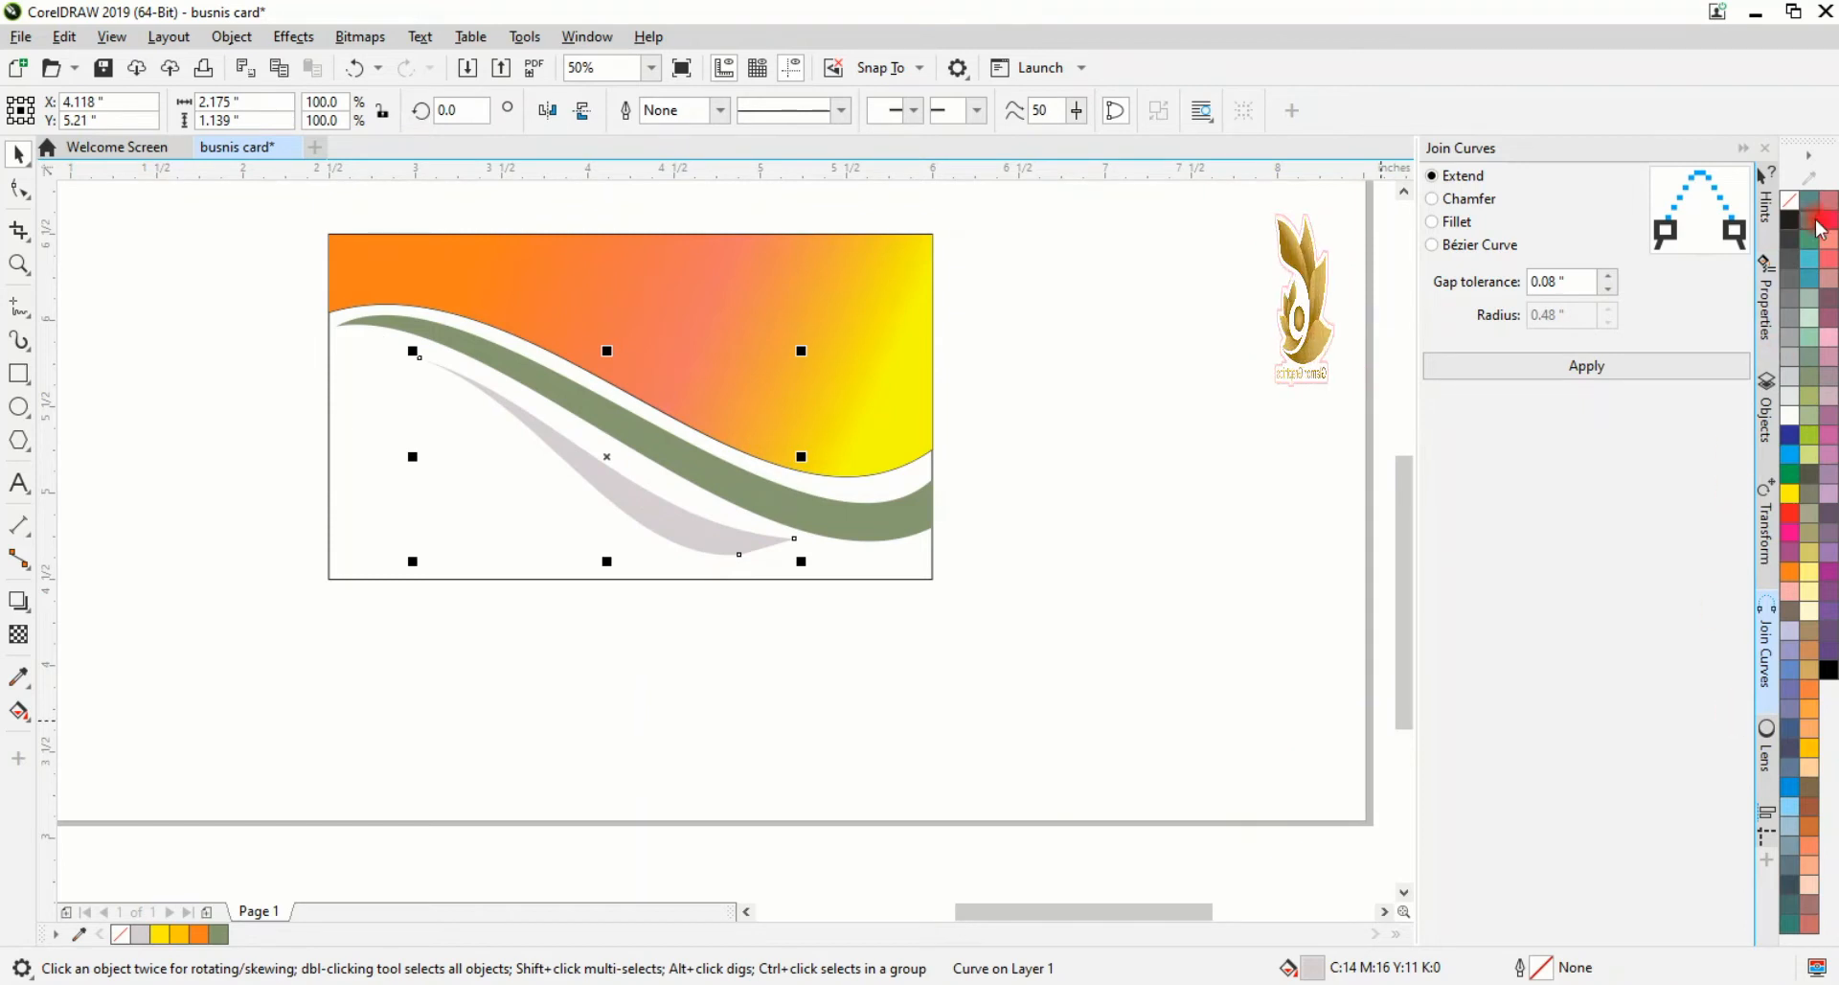
pyautogui.click(1789, 220)
pyautogui.click(1261, 636)
# Step: Round the corners of the card's outline rectangle to 0.15 inches
pyautogui.click(335, 581)
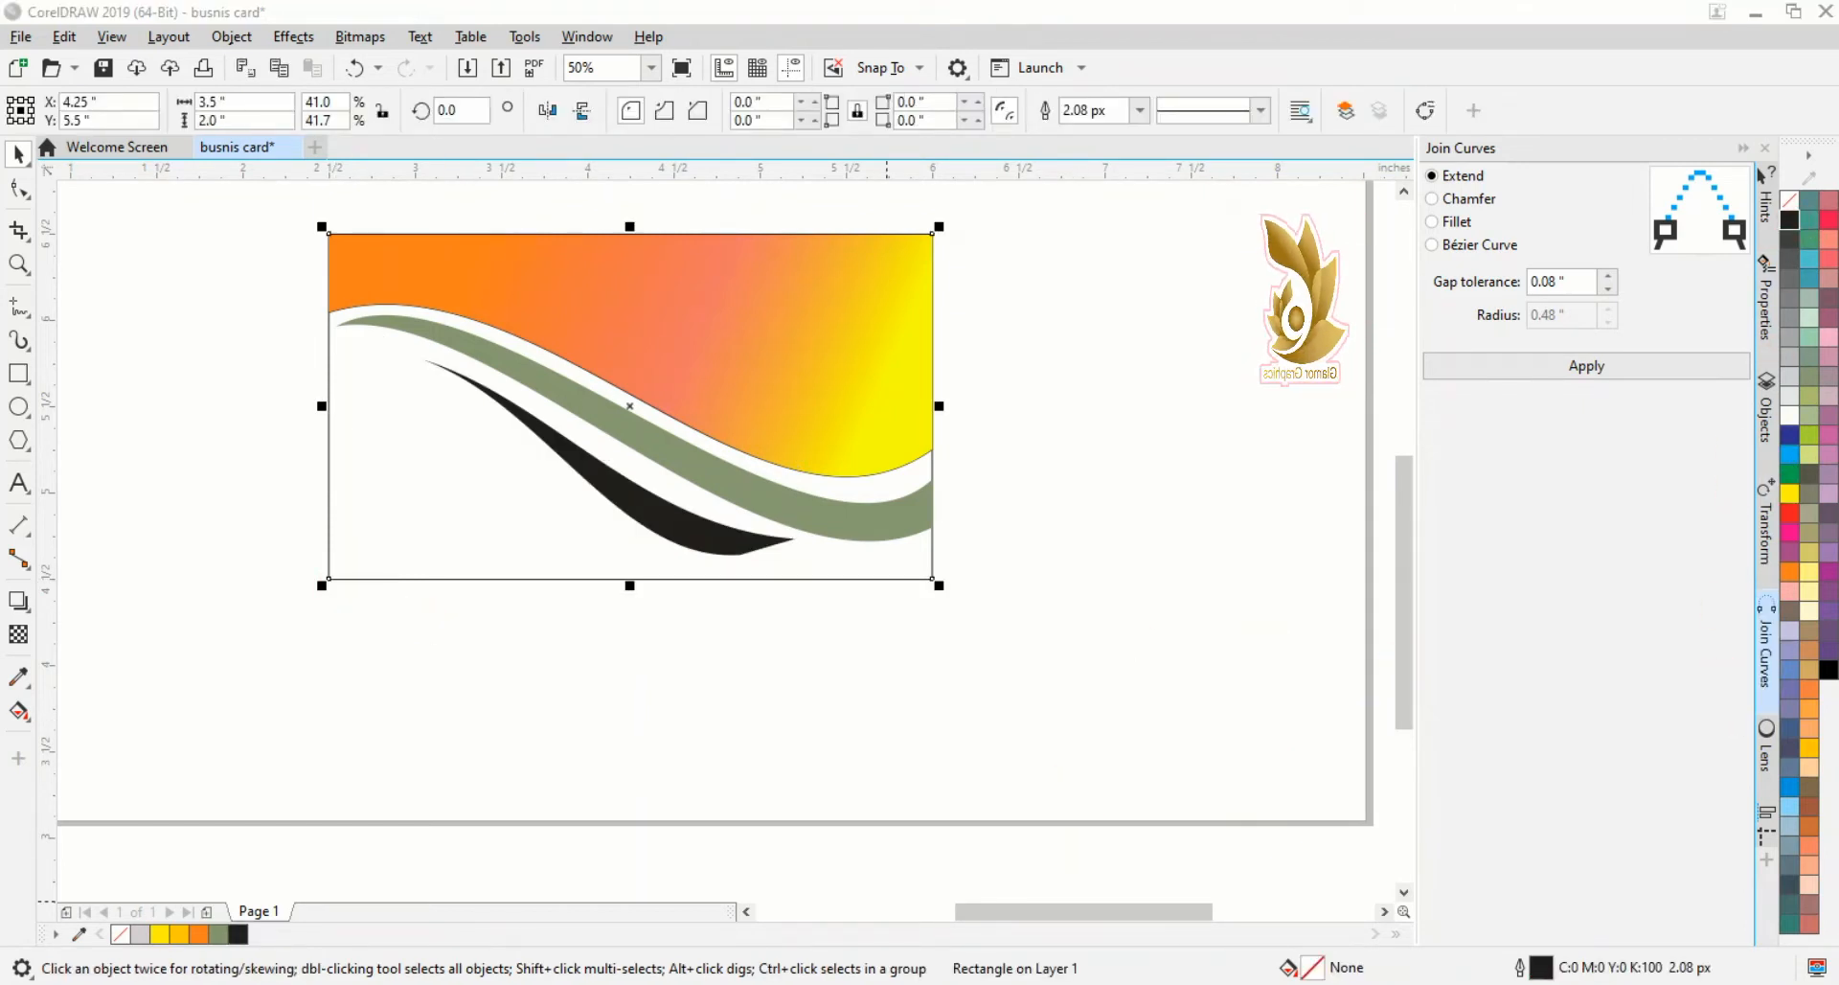
pyautogui.click(774, 737)
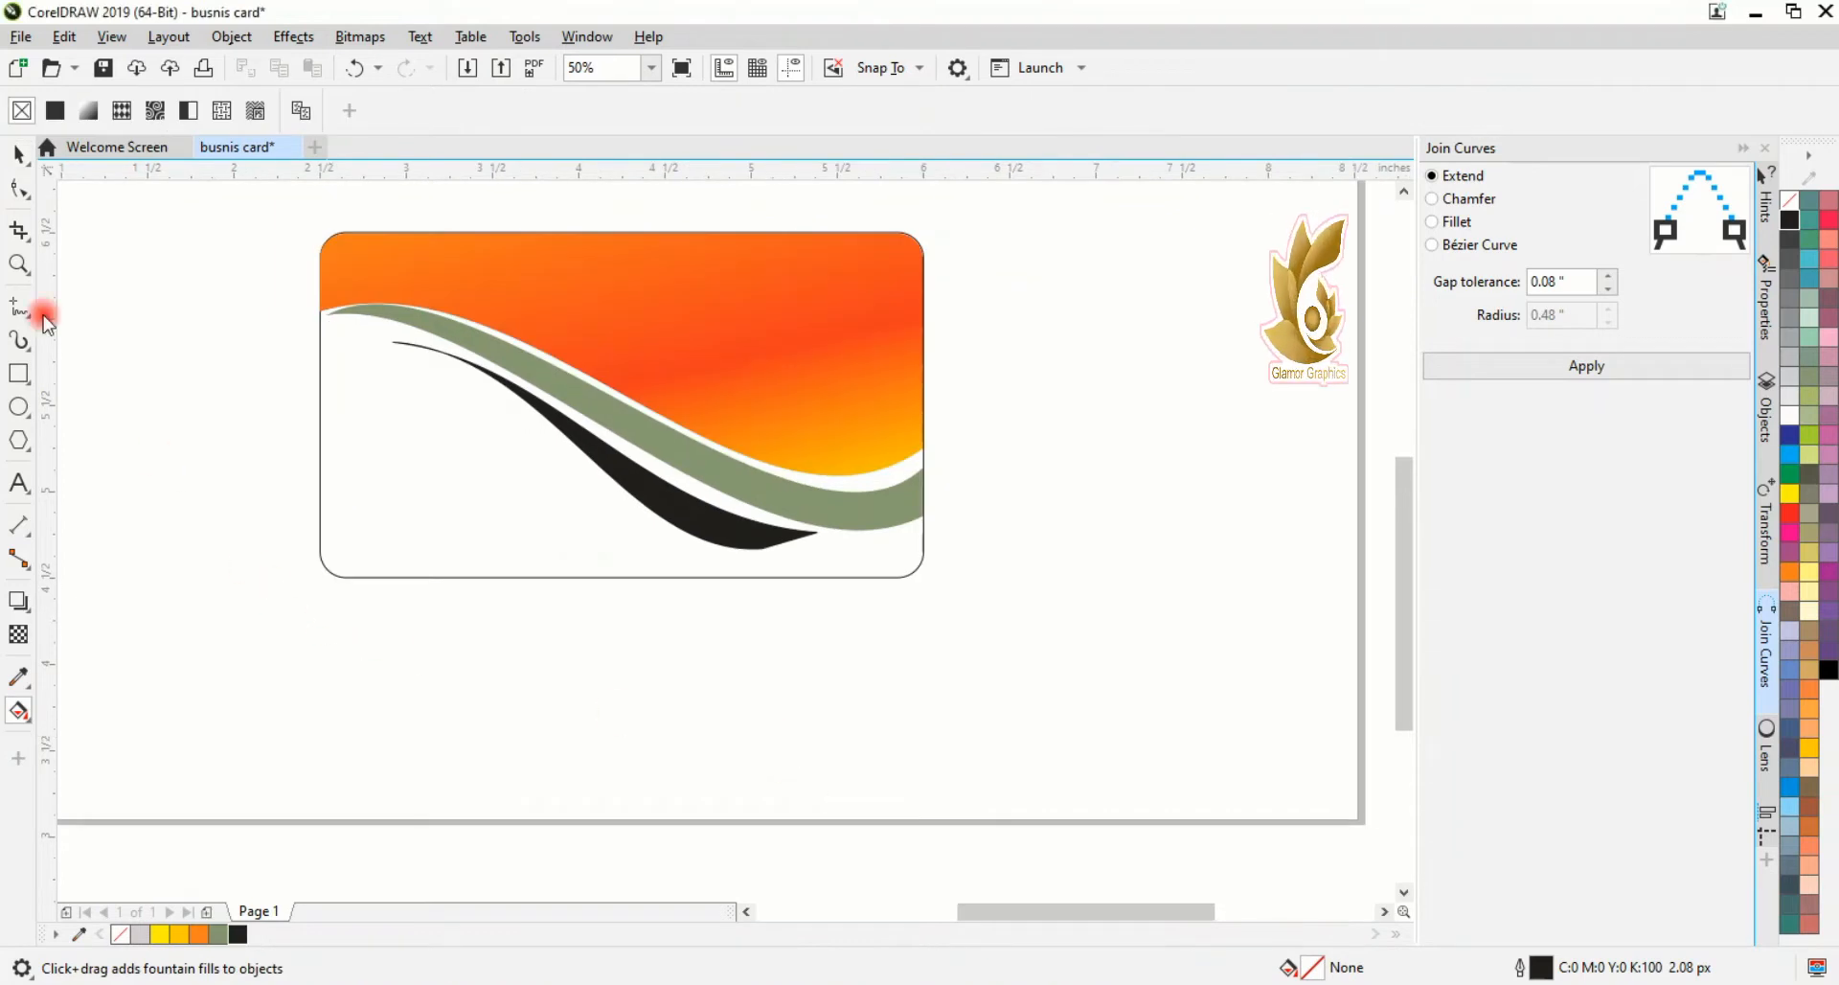
pyautogui.press('space')
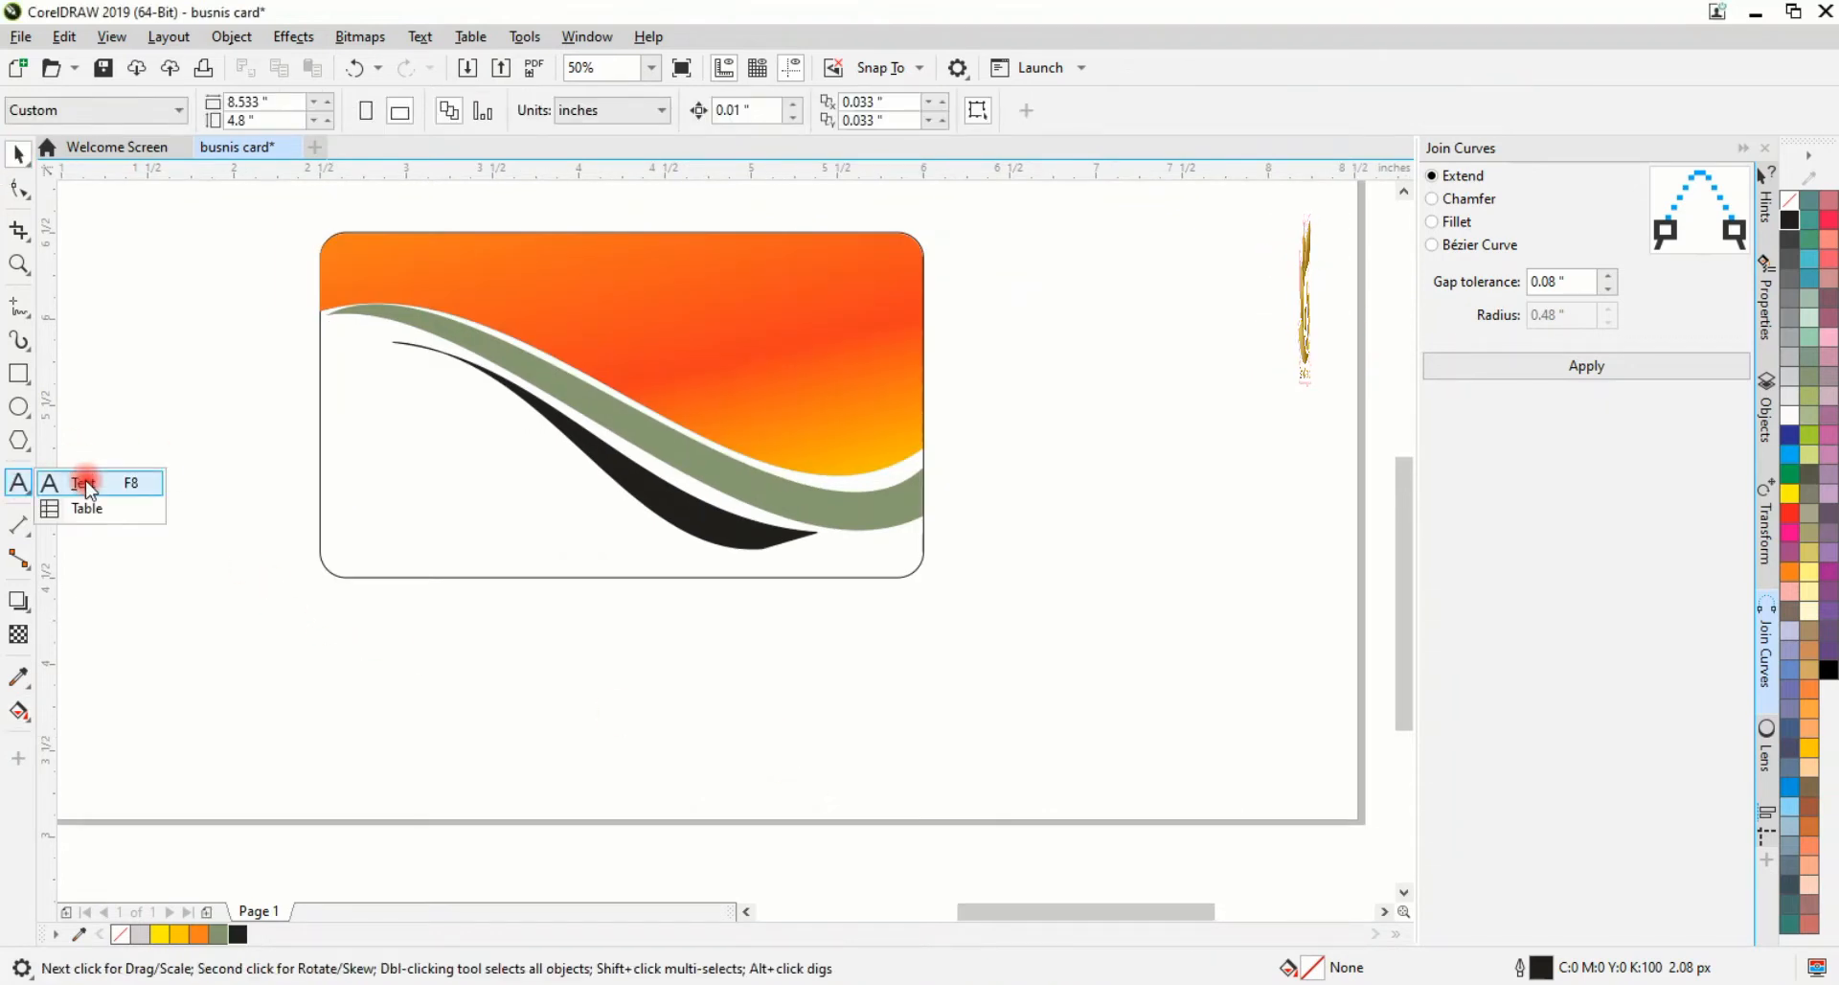
# Step: Add "Glamor" and "Graphics" as two separate artistic text objects, stacked in the card's orange area
pyautogui.click(84, 483)
pyautogui.click(660, 297)
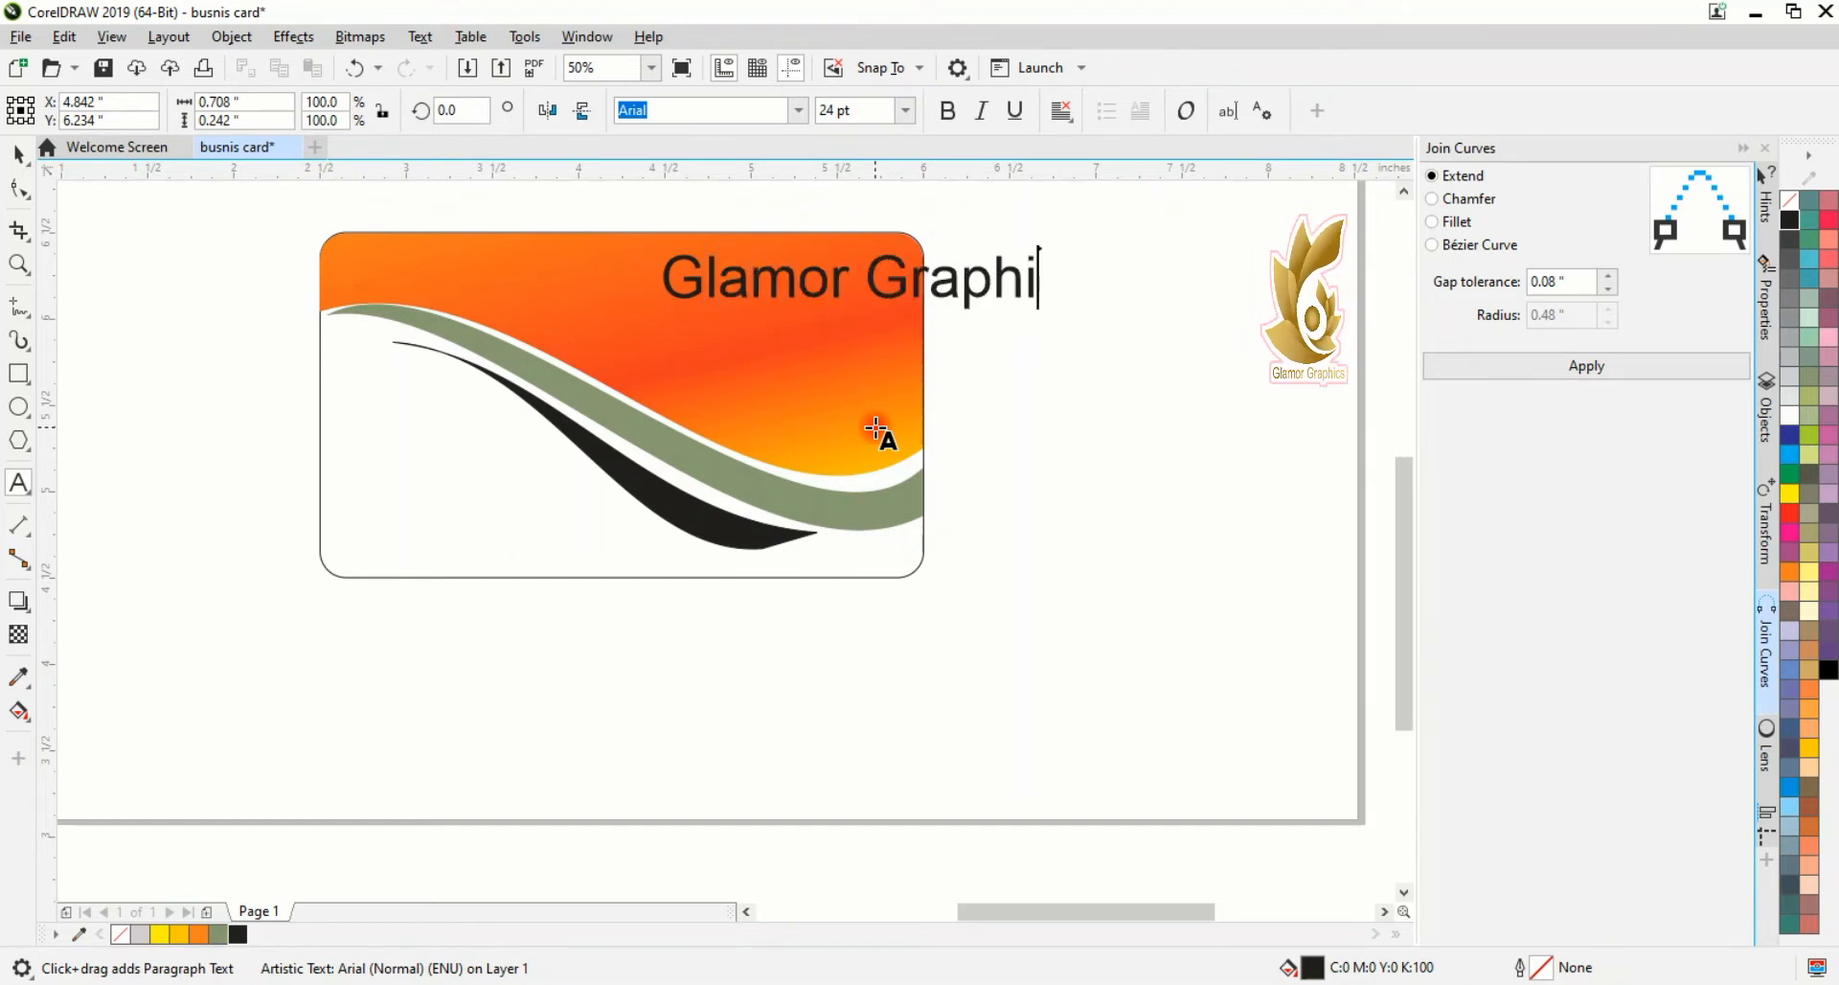
pyautogui.hotkey('ctrl', 'space')
pyautogui.moveTo(879, 277)
pyautogui.mouseDown()
pyautogui.moveTo(665, 289)
pyautogui.moveTo(879, 287)
pyautogui.mouseUp()
pyautogui.moveTo(766, 287); pyautogui.dragTo(843, 381)
pyautogui.click(881, 393)
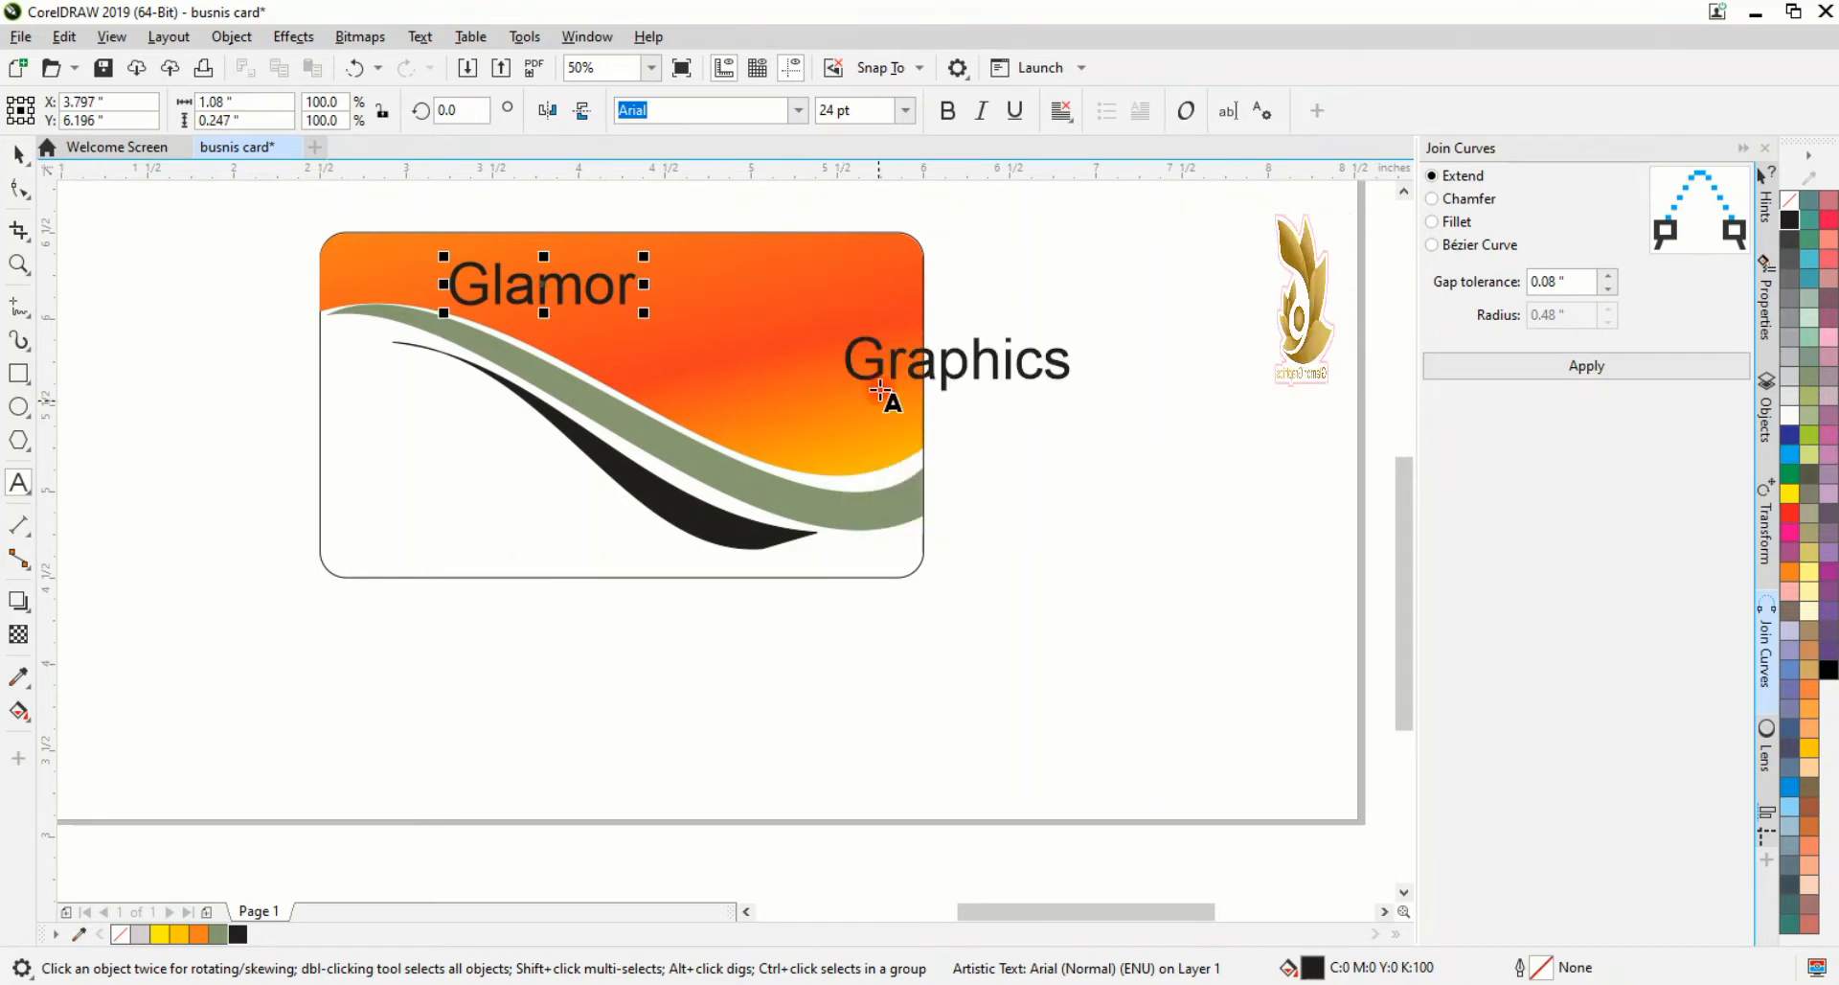
pyautogui.moveTo(545, 281); pyautogui.dragTo(793, 283)
pyautogui.moveTo(958, 362); pyautogui.dragTo(801, 349)
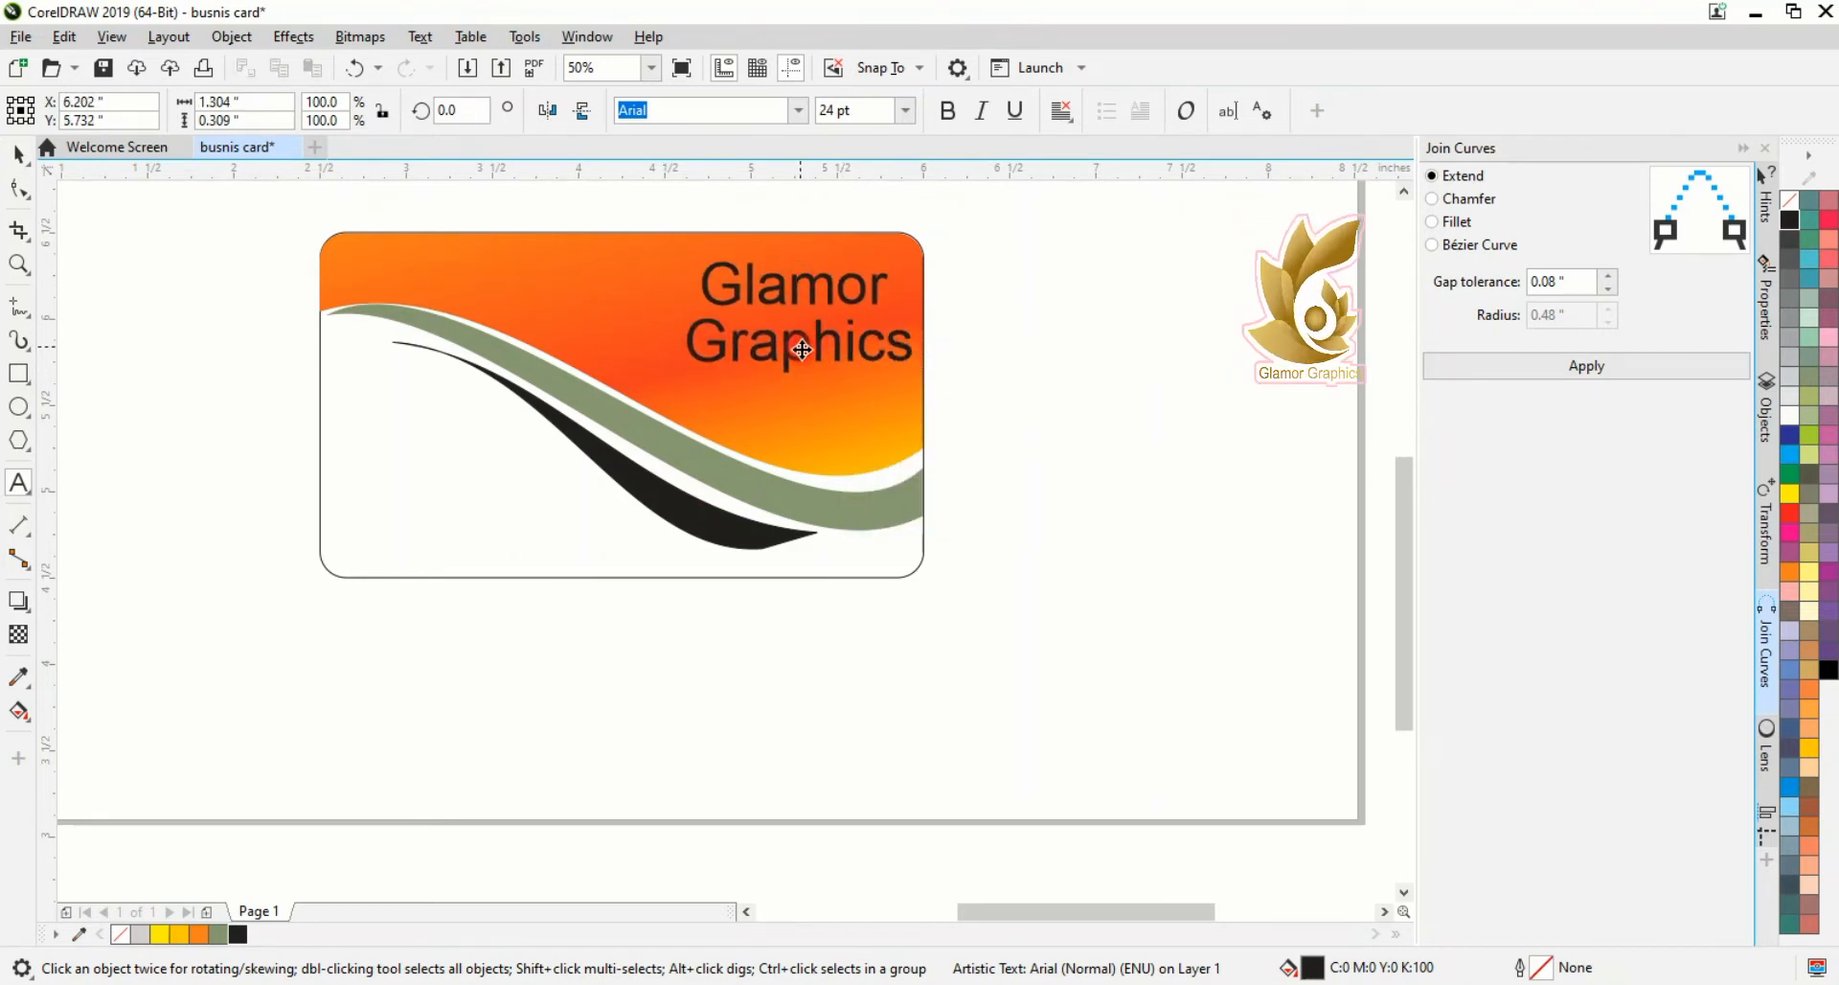
# Step: Set the font of both words, "Graphics" and "Glamor", to Kaoly Demo
pyautogui.moveTo(914, 345); pyautogui.dragTo(683, 346)
pyautogui.click(798, 110)
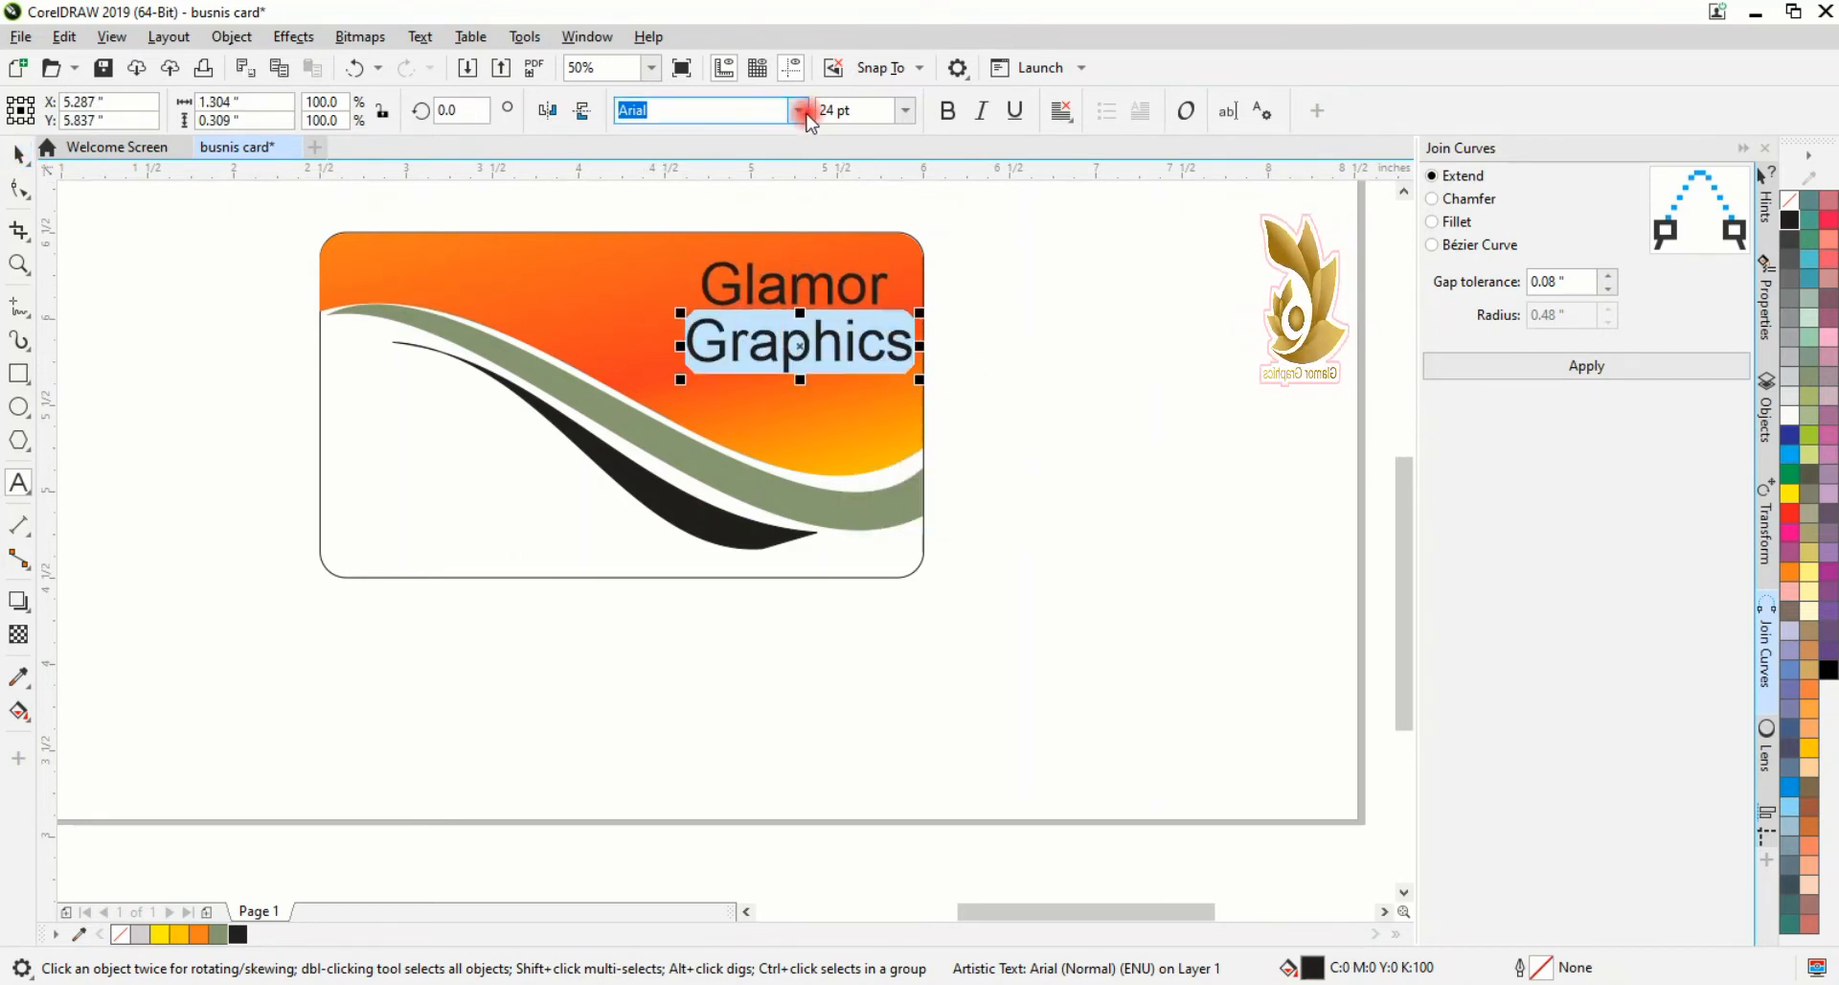
pyautogui.scroll(-15, 914, 375)
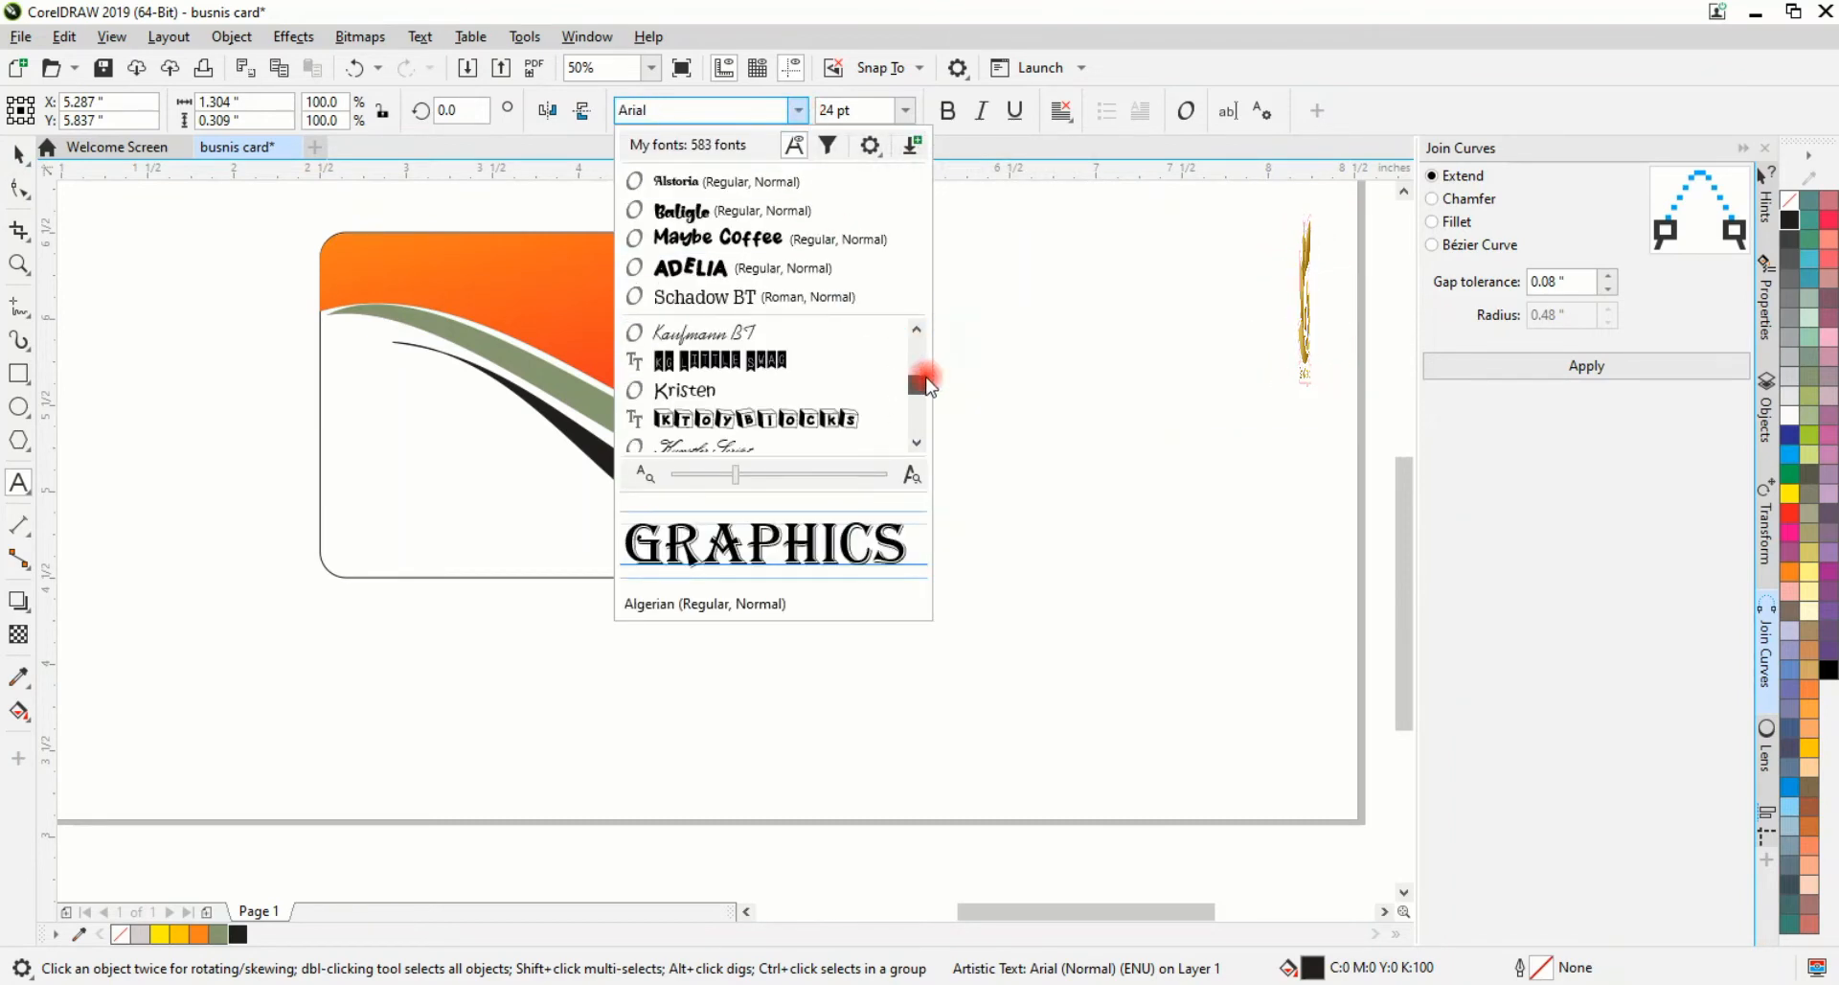
pyautogui.scroll(-15, 771, 381)
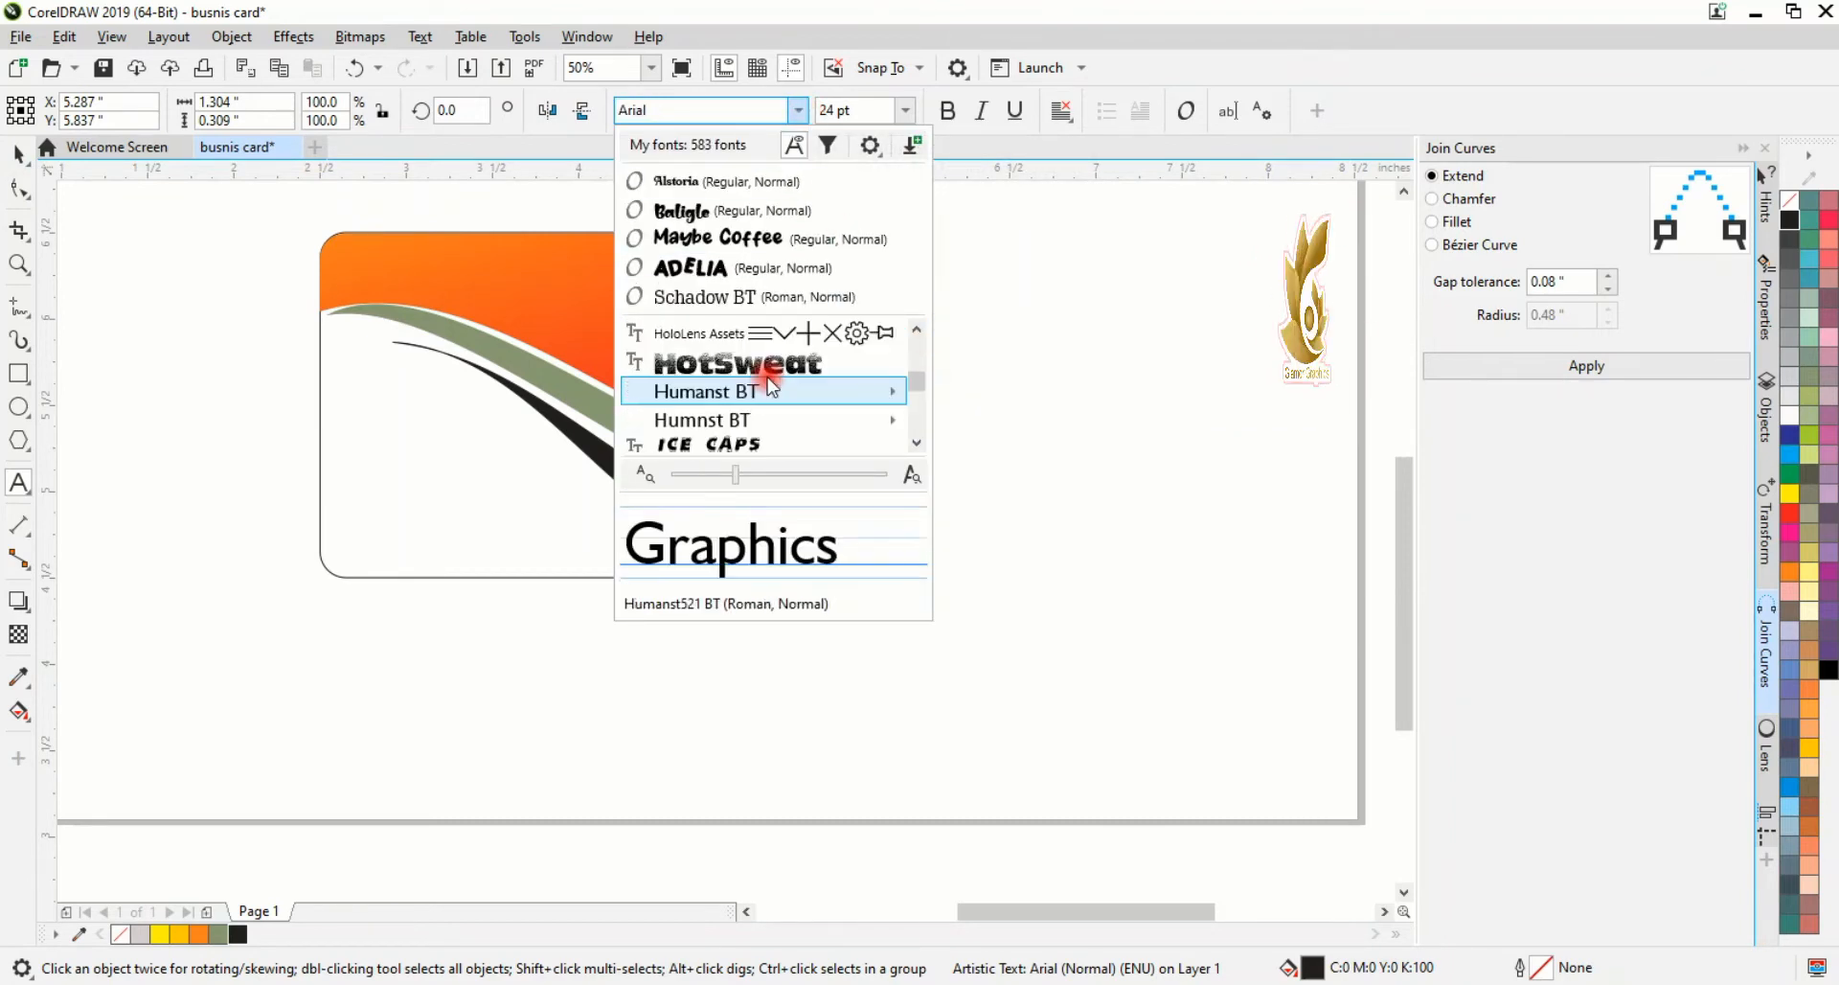
pyautogui.click(766, 337)
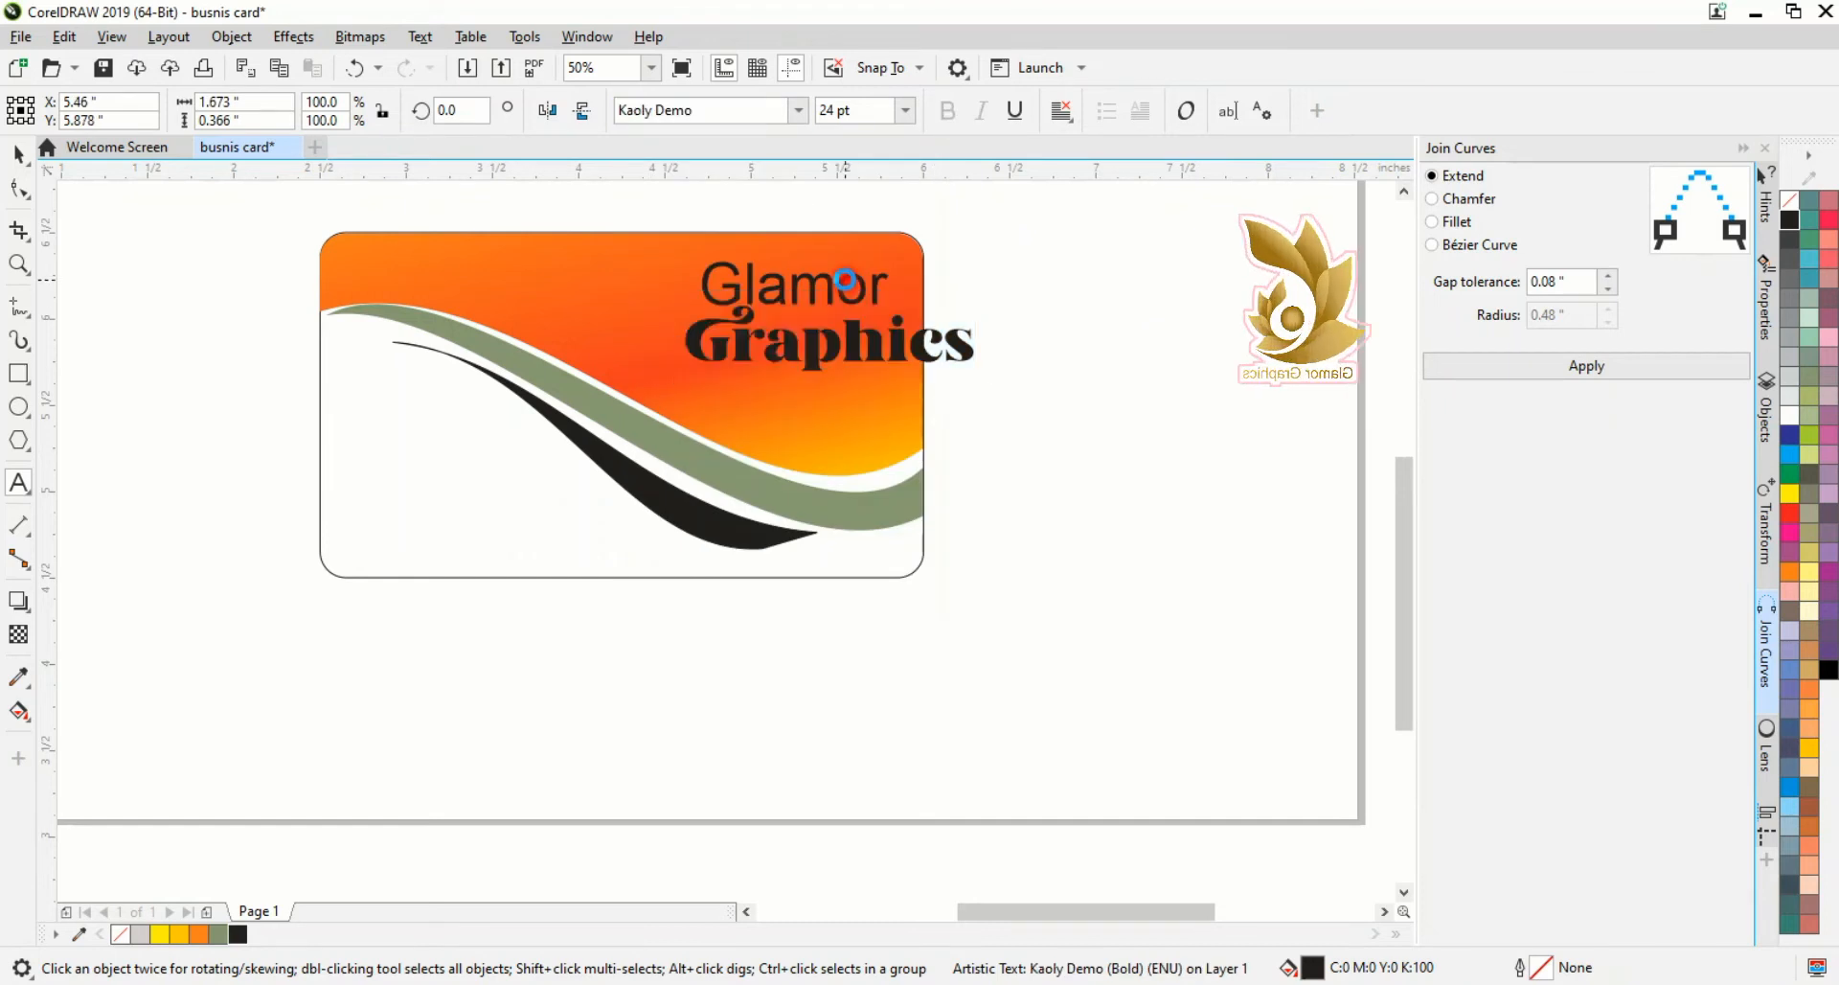
pyautogui.moveTo(895, 285); pyautogui.dragTo(696, 285)
pyautogui.click(799, 112)
pyautogui.click(760, 153)
# Step: Shift both title words fully inside the card and colour them light green with a white outline
pyautogui.click(18, 154)
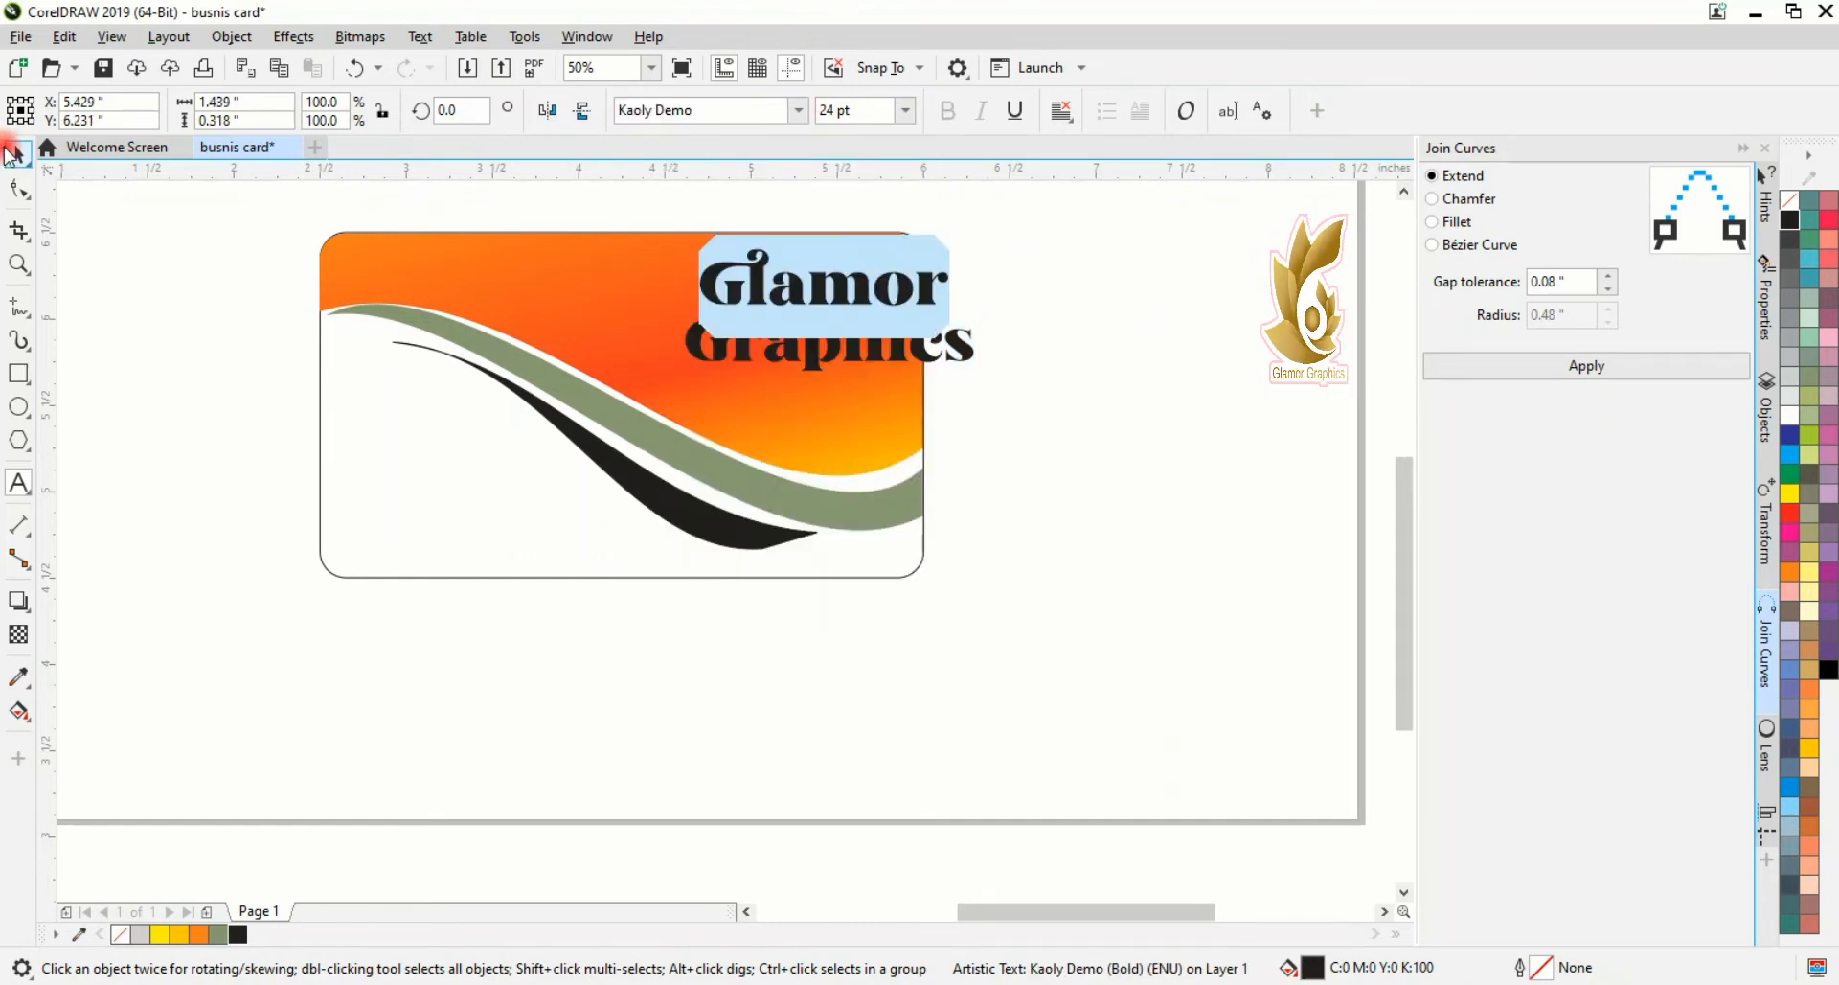
pyautogui.press('F10')
pyautogui.moveTo(822, 357); pyautogui.dragTo(757, 349)
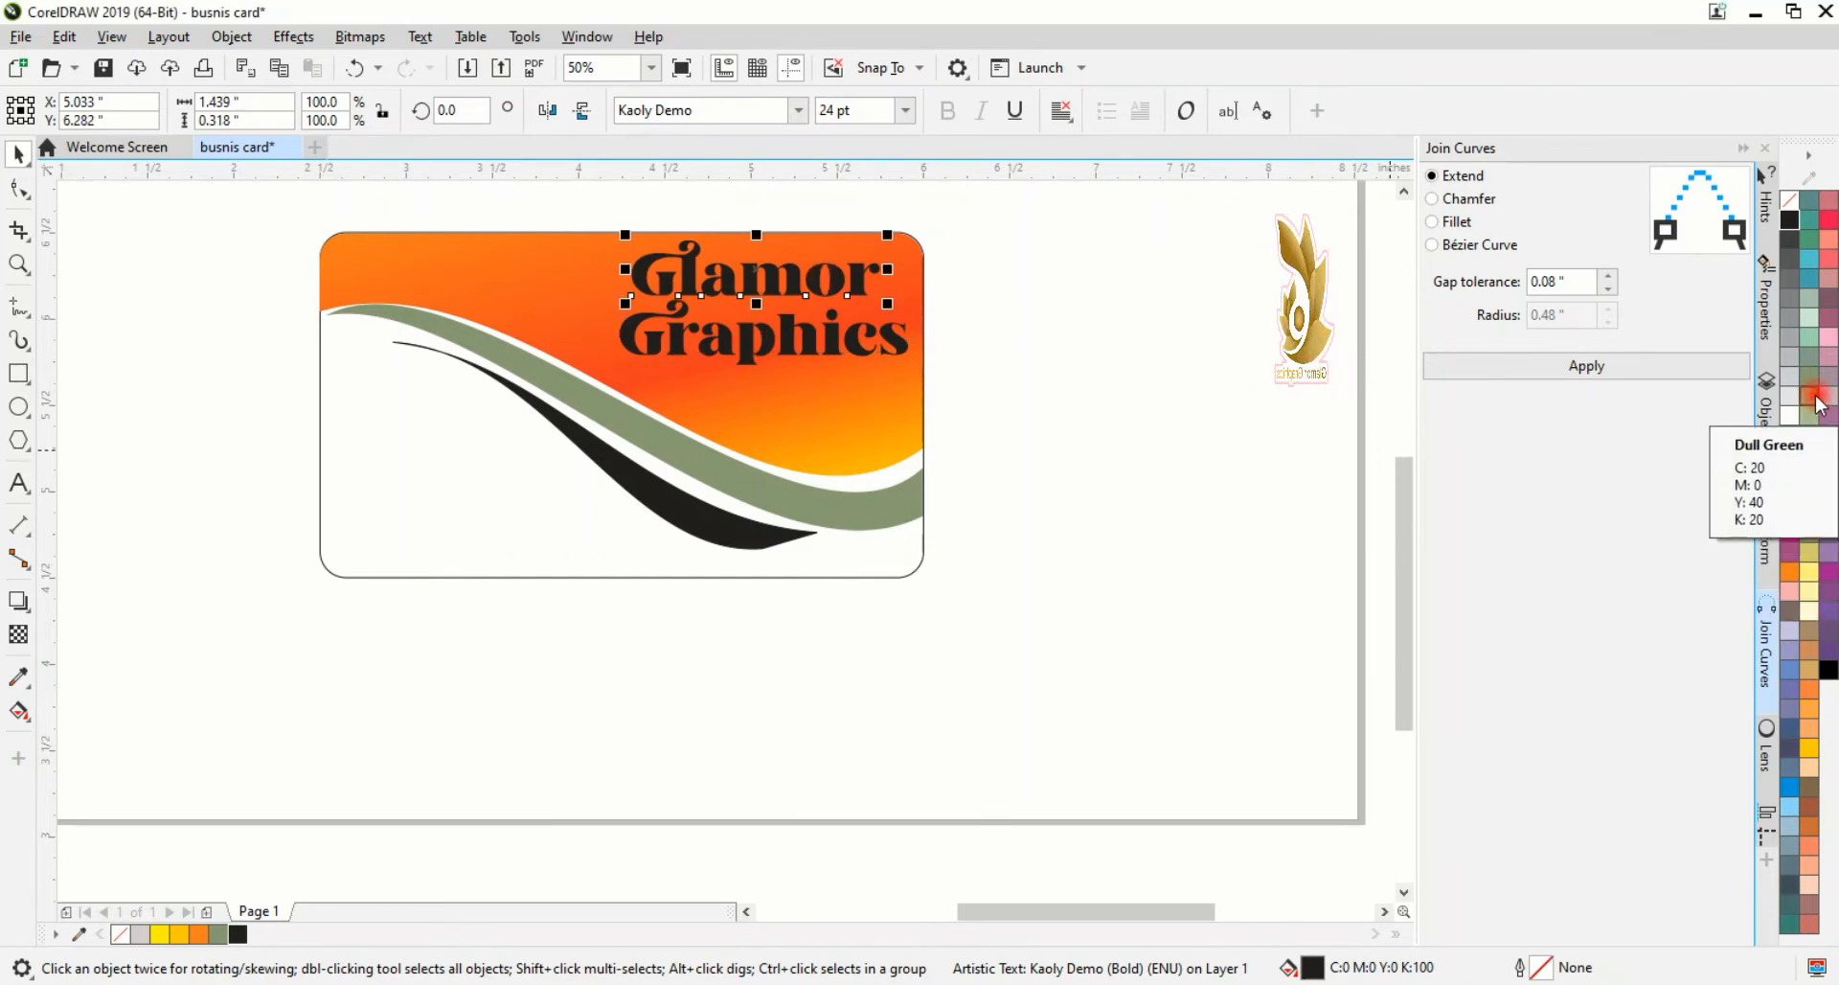
pyautogui.click(1788, 419)
pyautogui.click(765, 342)
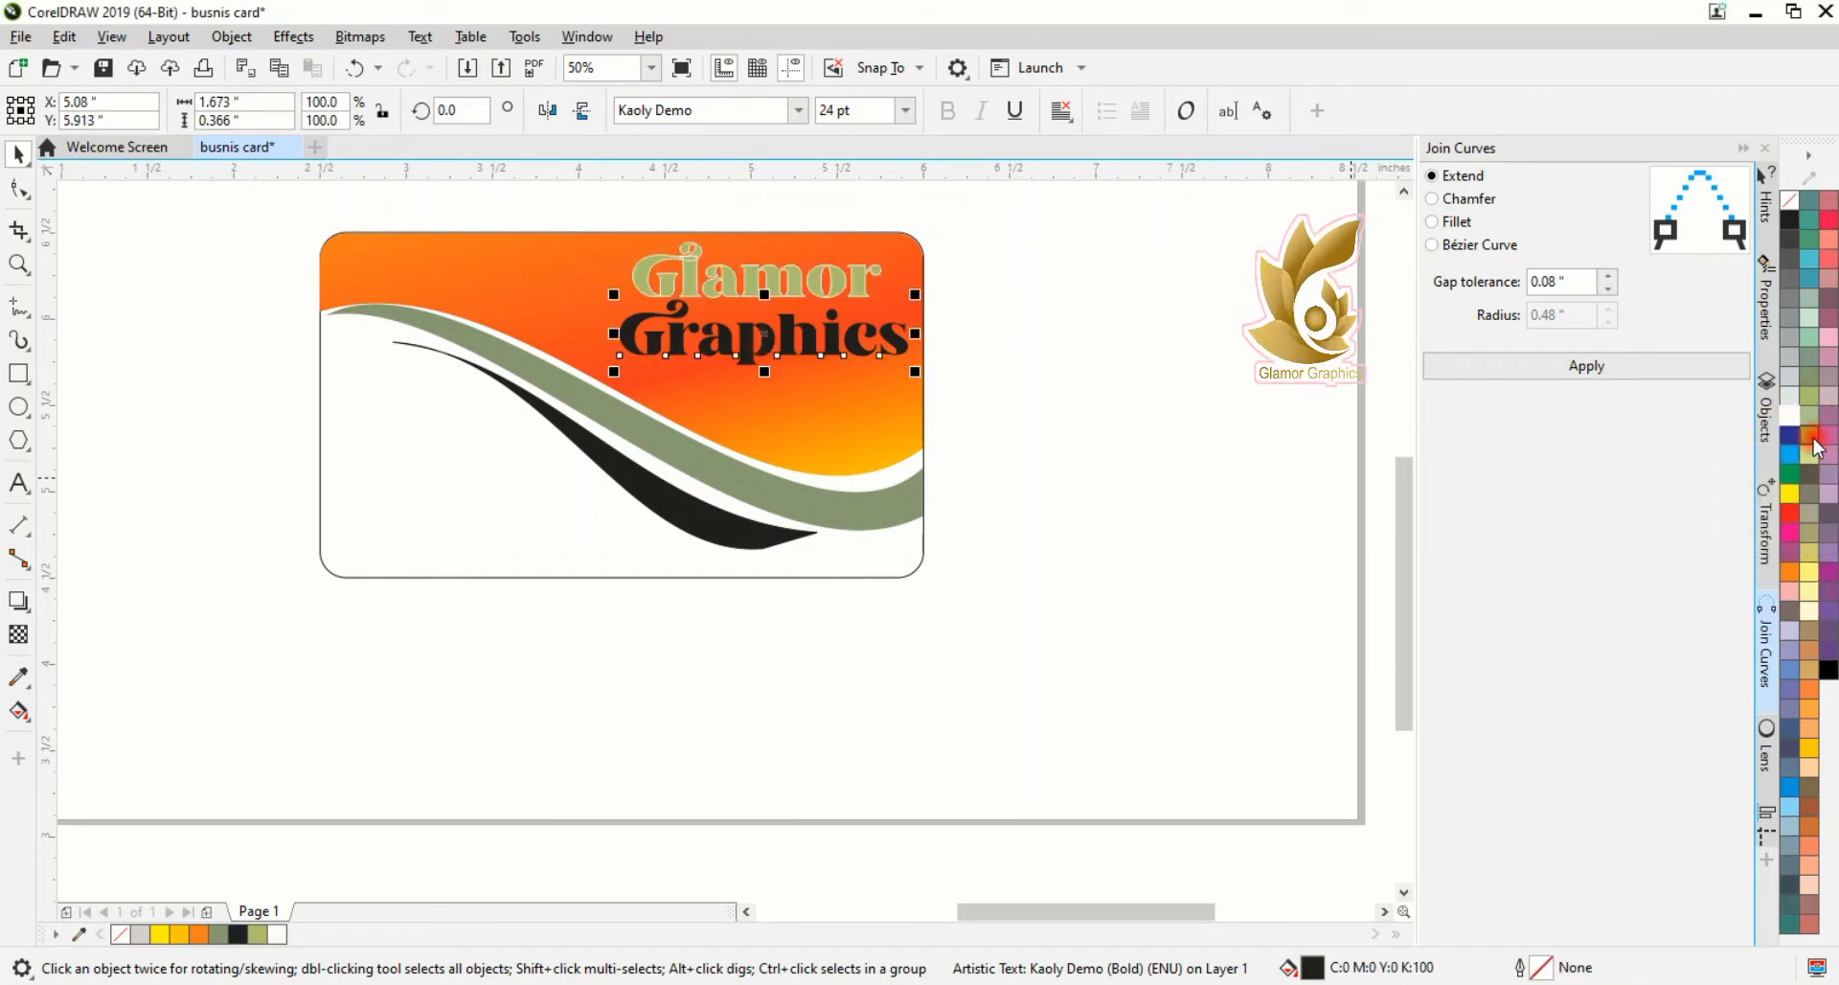
pyautogui.click(1817, 412)
pyautogui.click(1262, 475)
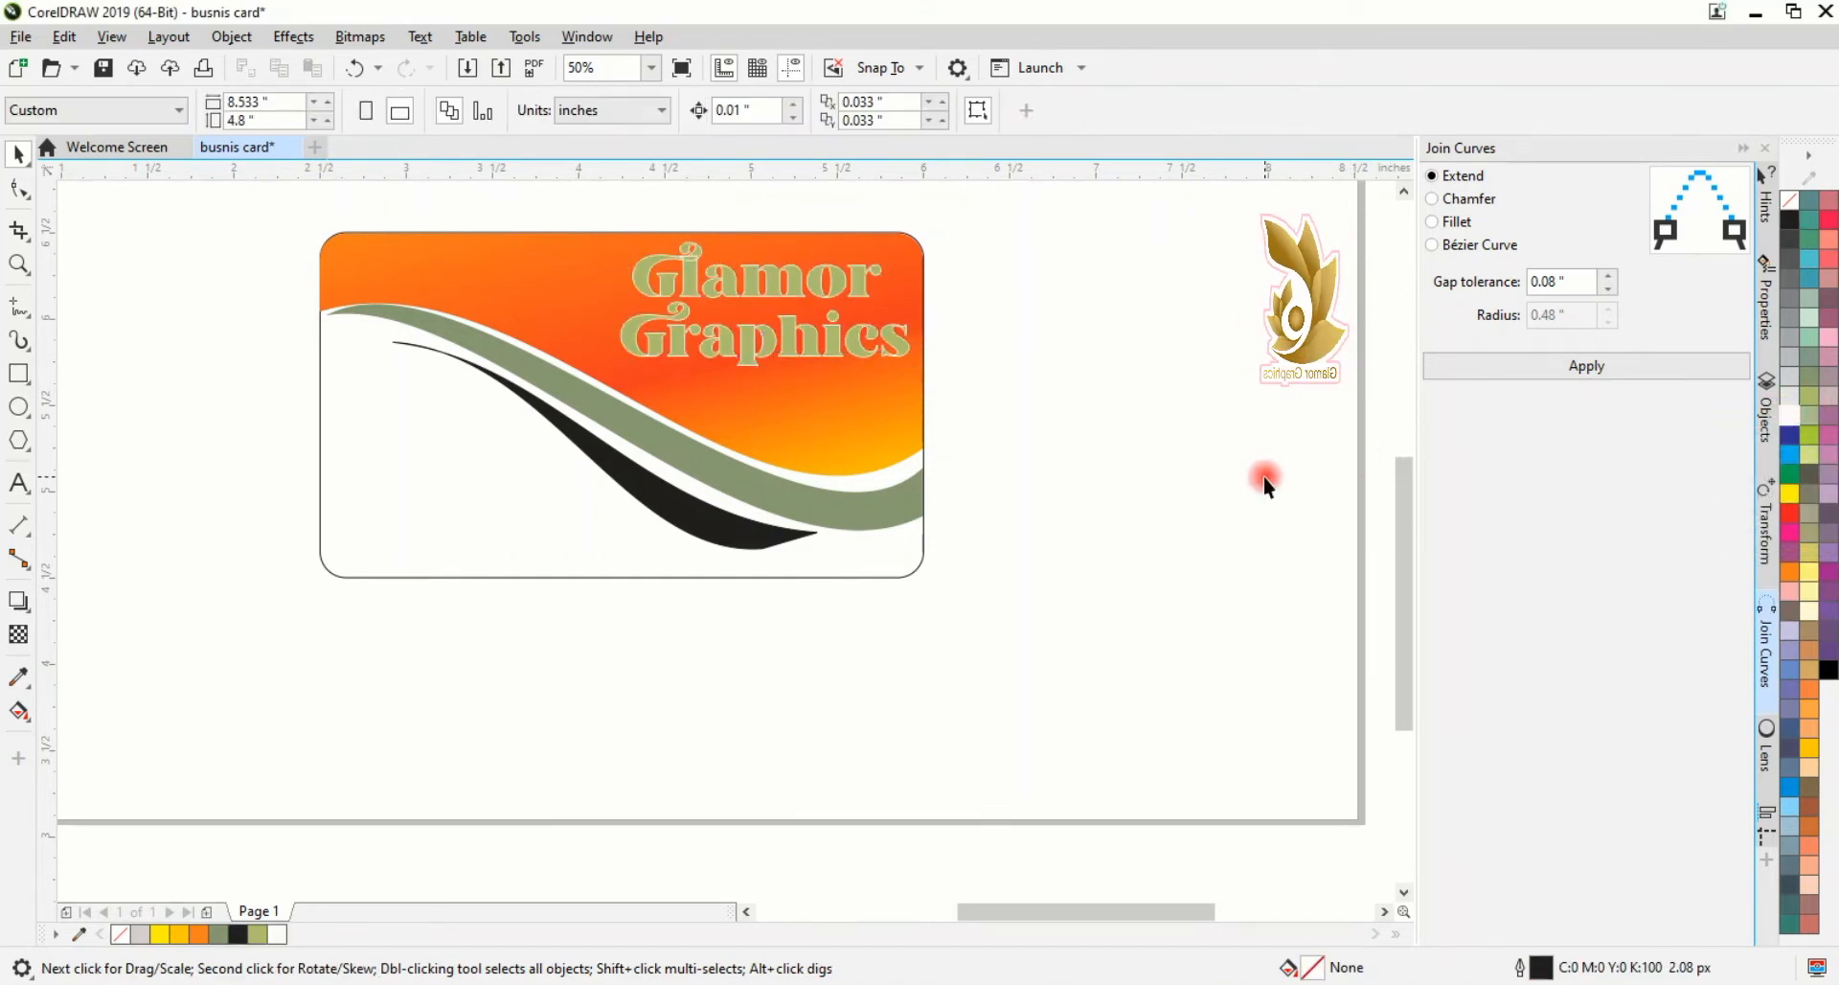
# Step: Add the artistic text "text" in the white area at the card's left side
pyautogui.click(485, 477)
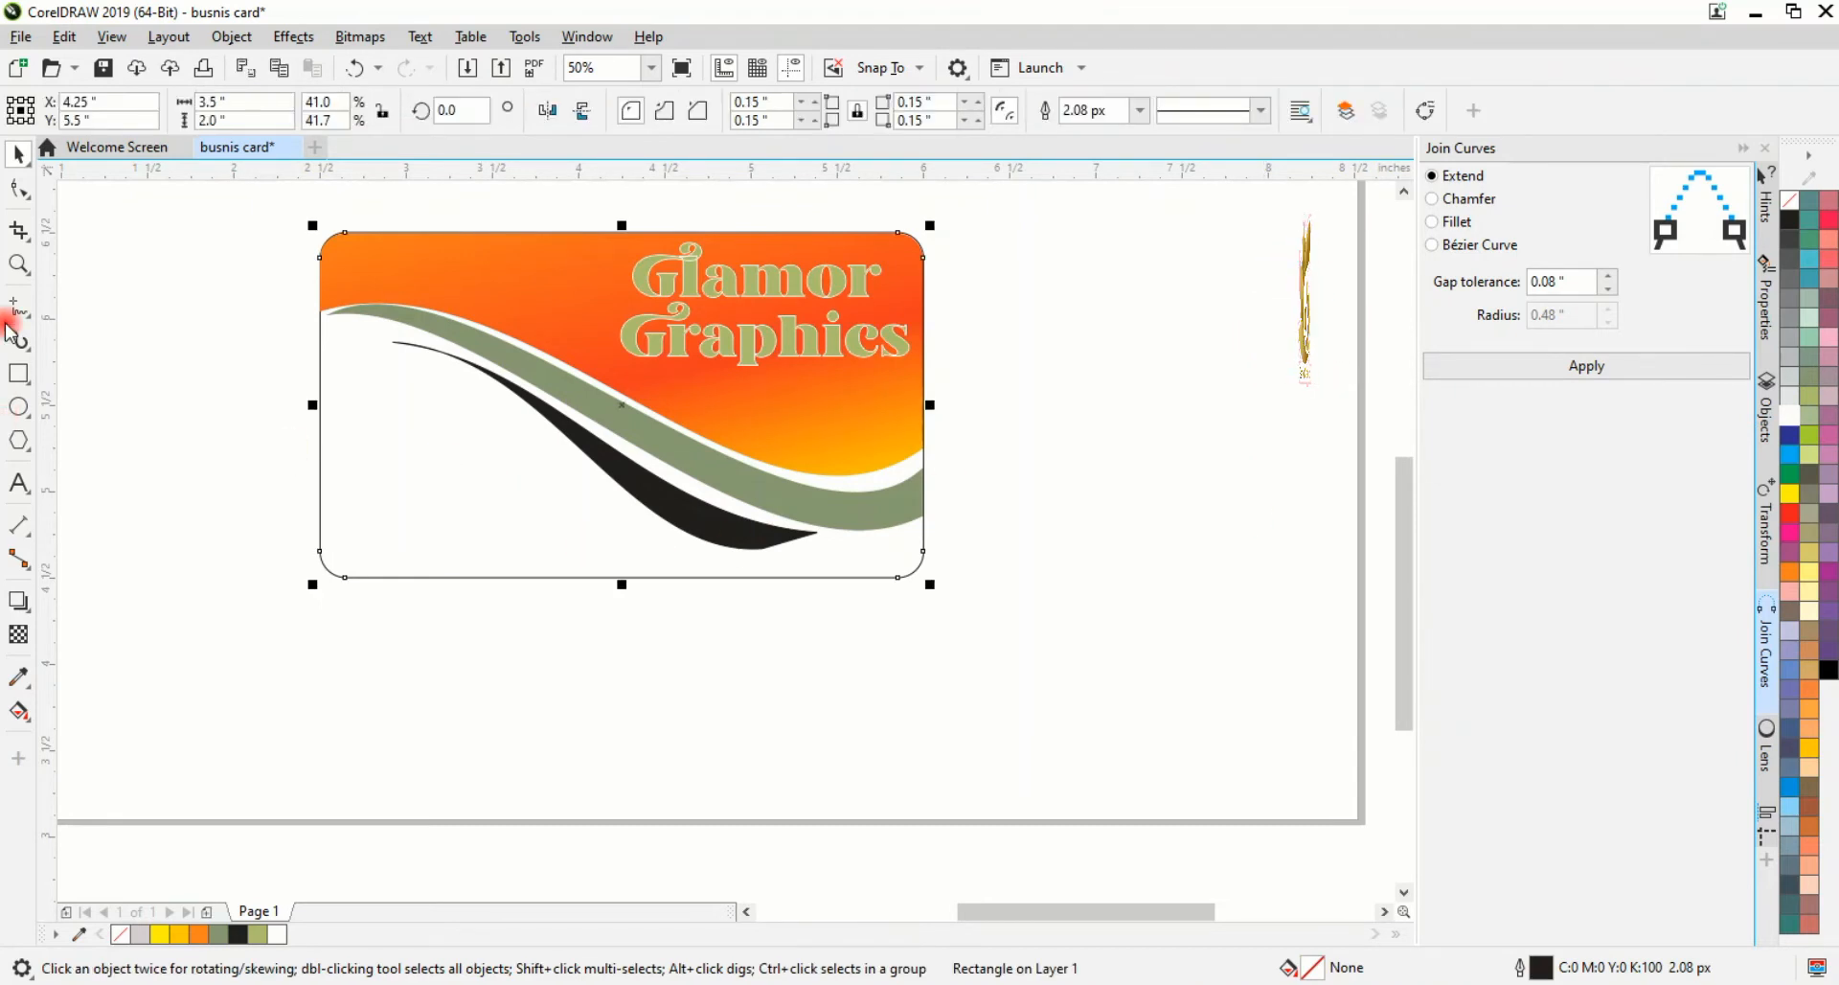
pyautogui.click(18, 483)
pyautogui.click(382, 455)
pyautogui.write('t')
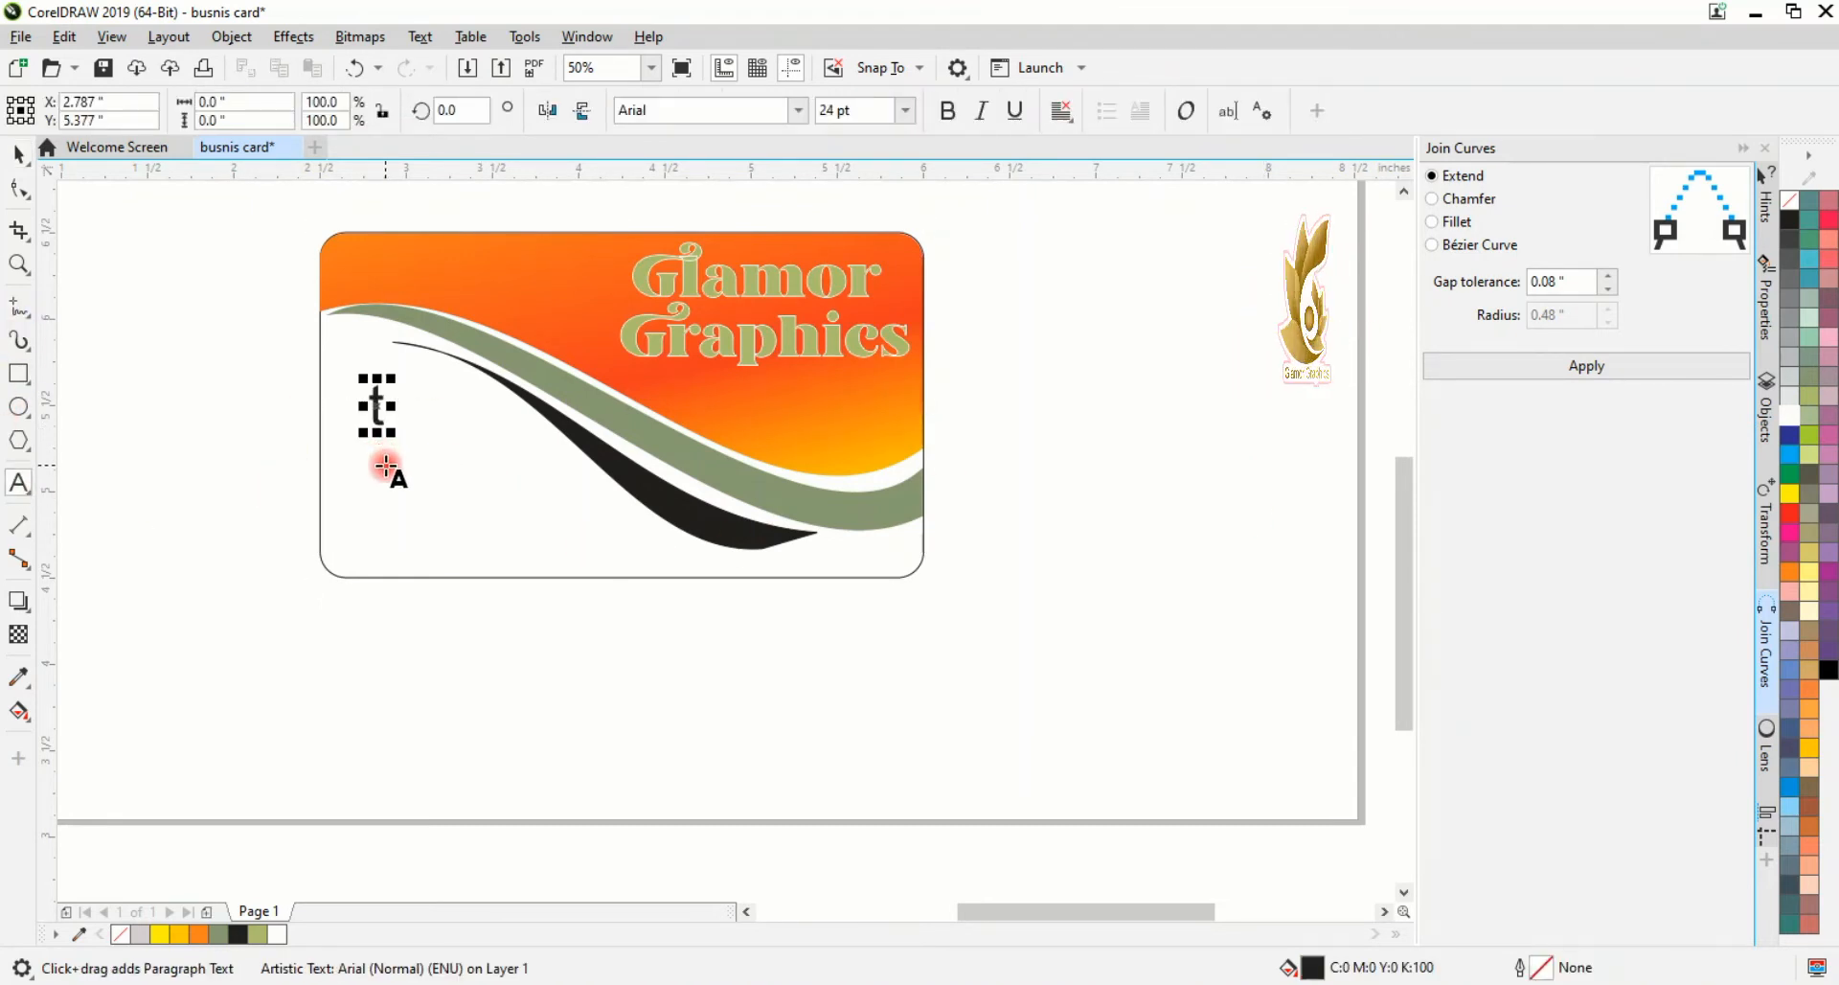
pyautogui.write('ext')
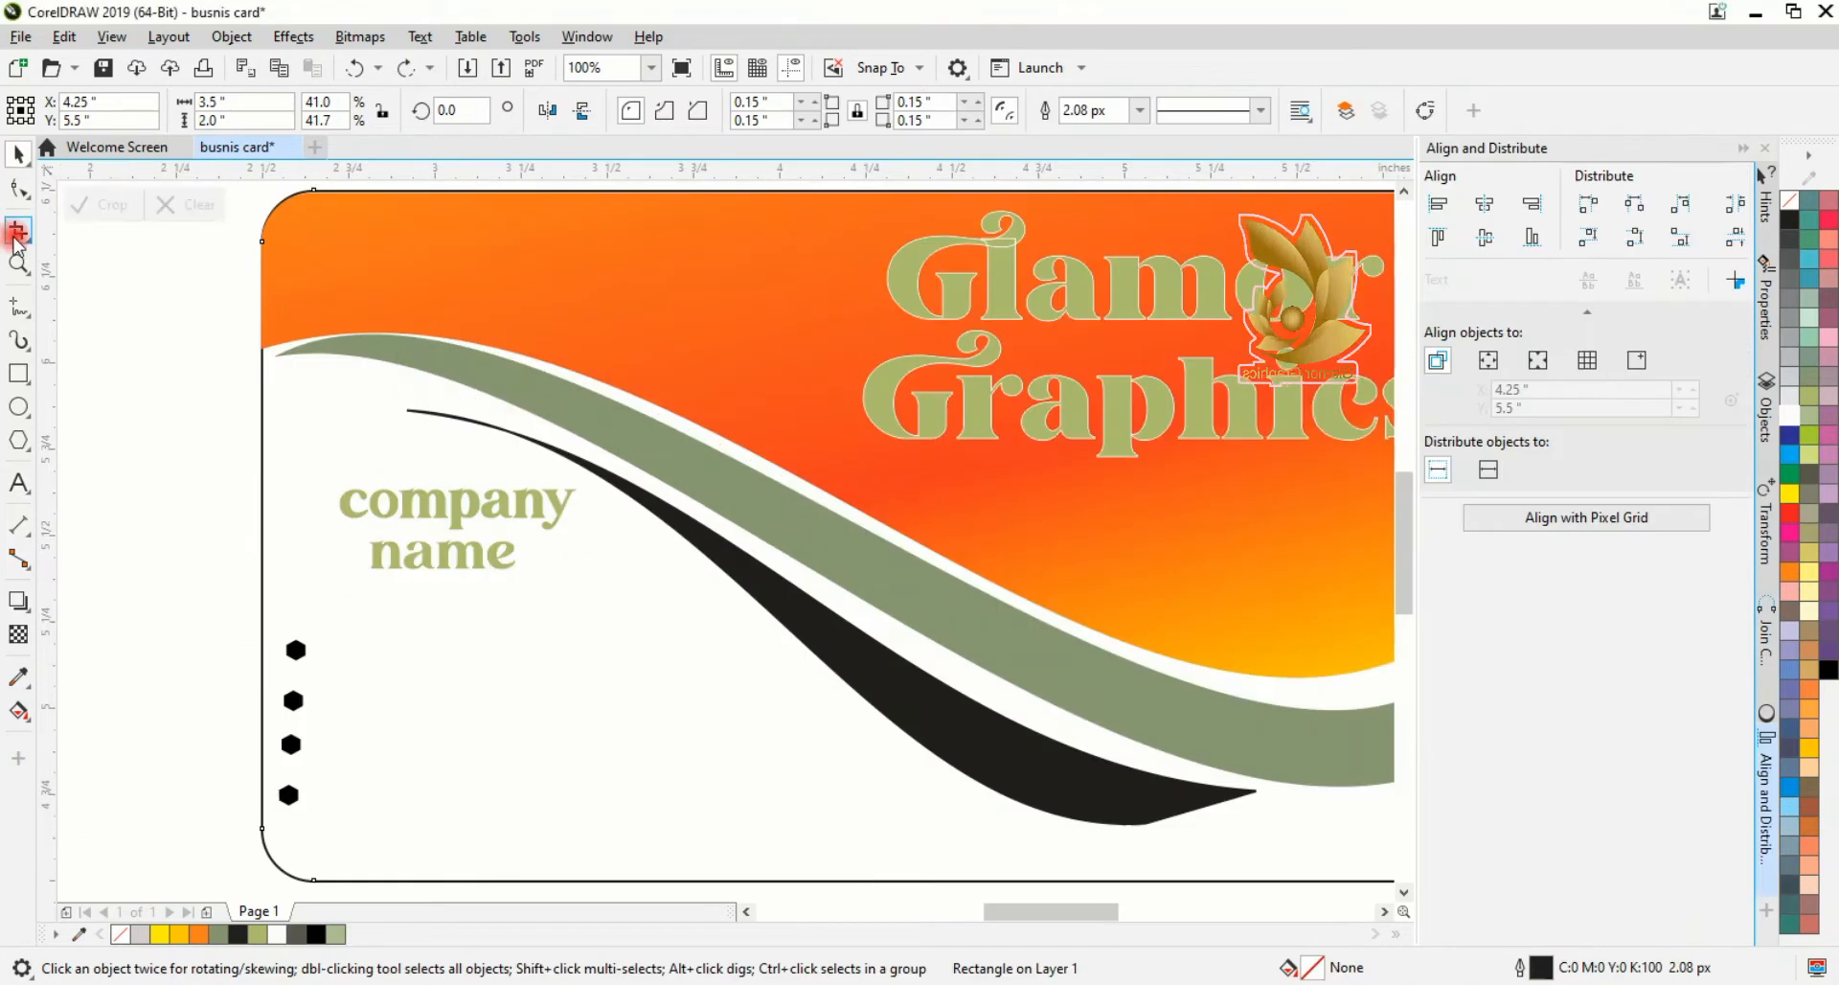
# Step: Align the four hexagon bullets on a common vertical centre line
pyautogui.click(18, 229)
pyautogui.press('space')
pyautogui.click(295, 650)
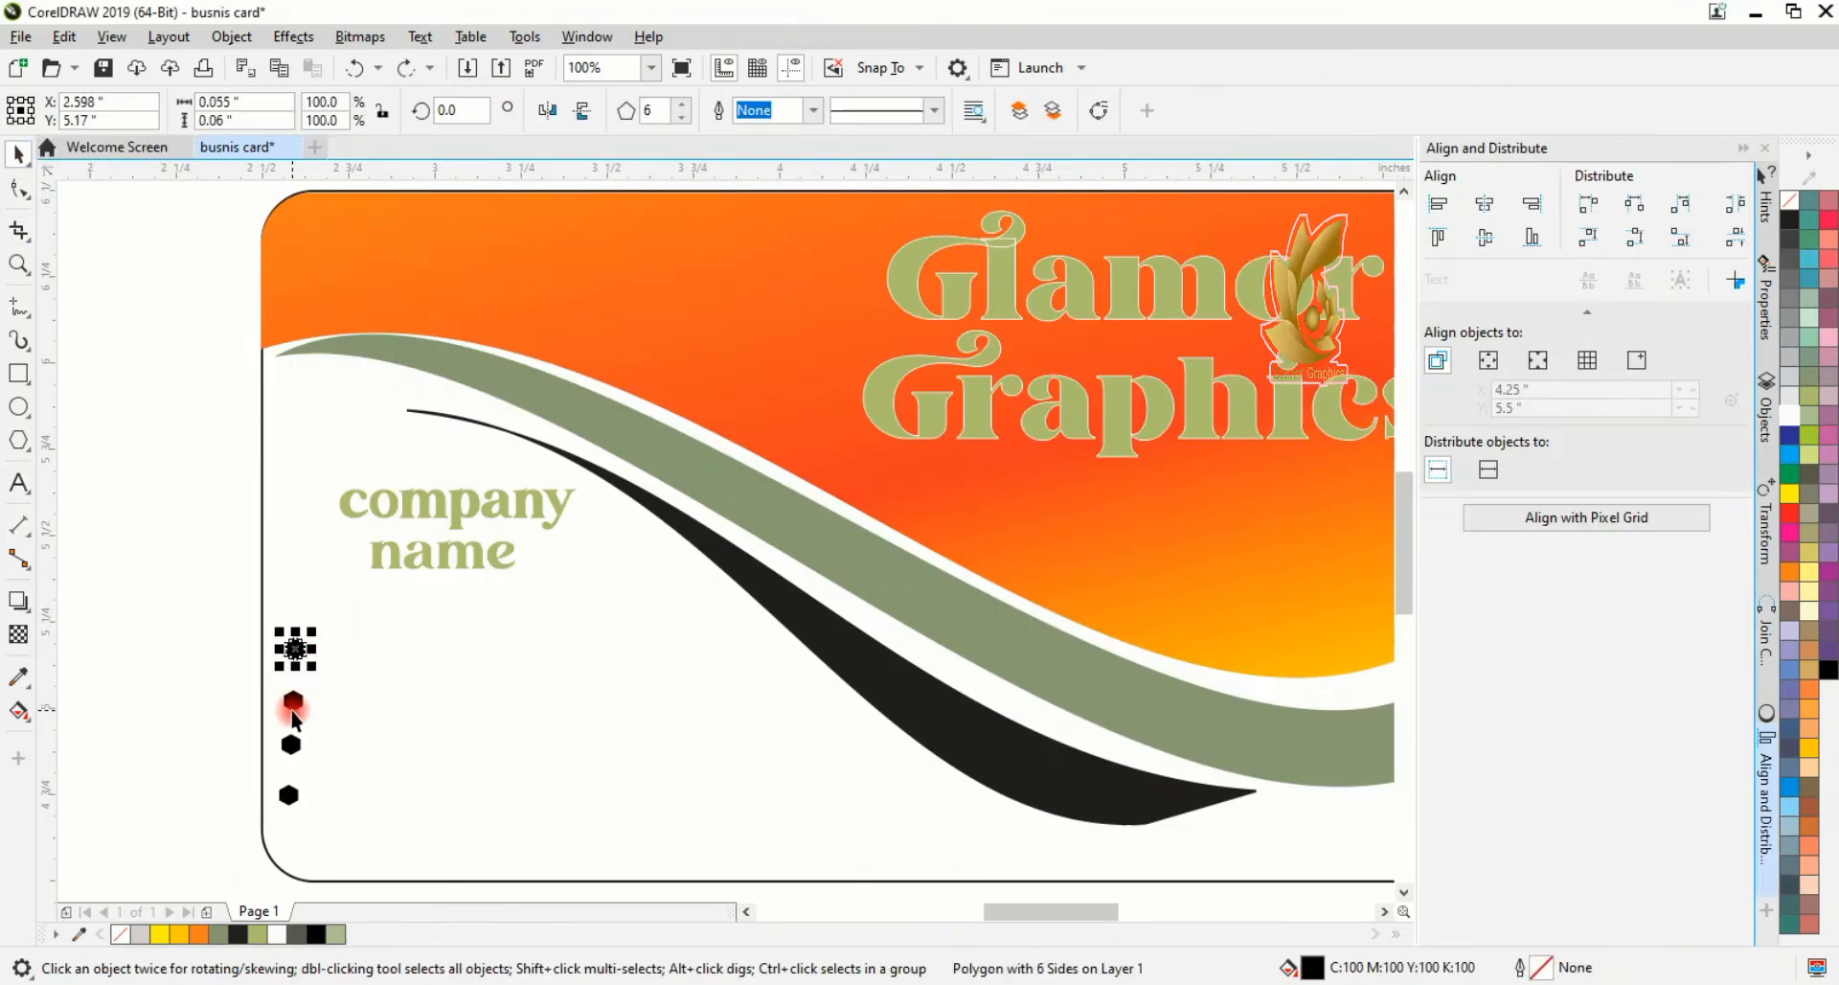
pyautogui.keyDown('shift'); pyautogui.click(293, 704); pyautogui.keyUp('shift')
pyautogui.keyDown('shift'); pyautogui.click(291, 744); pyautogui.keyUp('shift')
pyautogui.keyDown('shift'); pyautogui.click(288, 794); pyautogui.keyUp('shift')
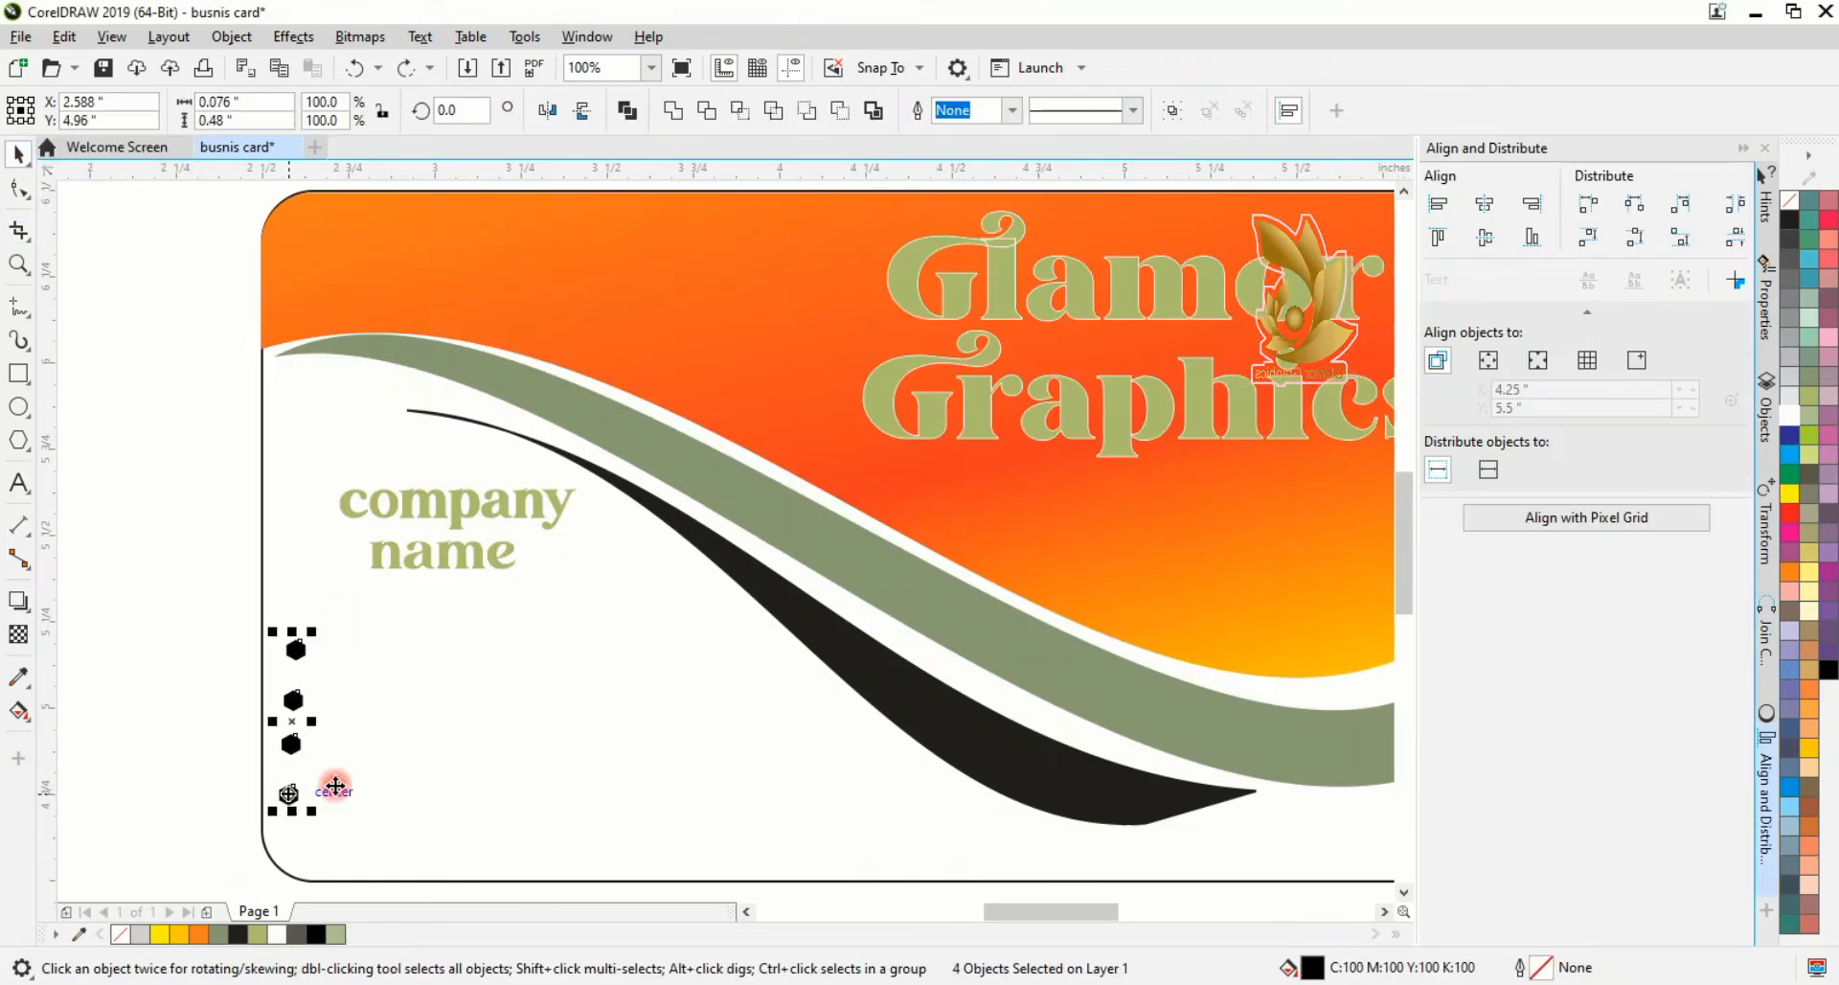
pyautogui.click(1439, 204)
pyautogui.click(1489, 205)
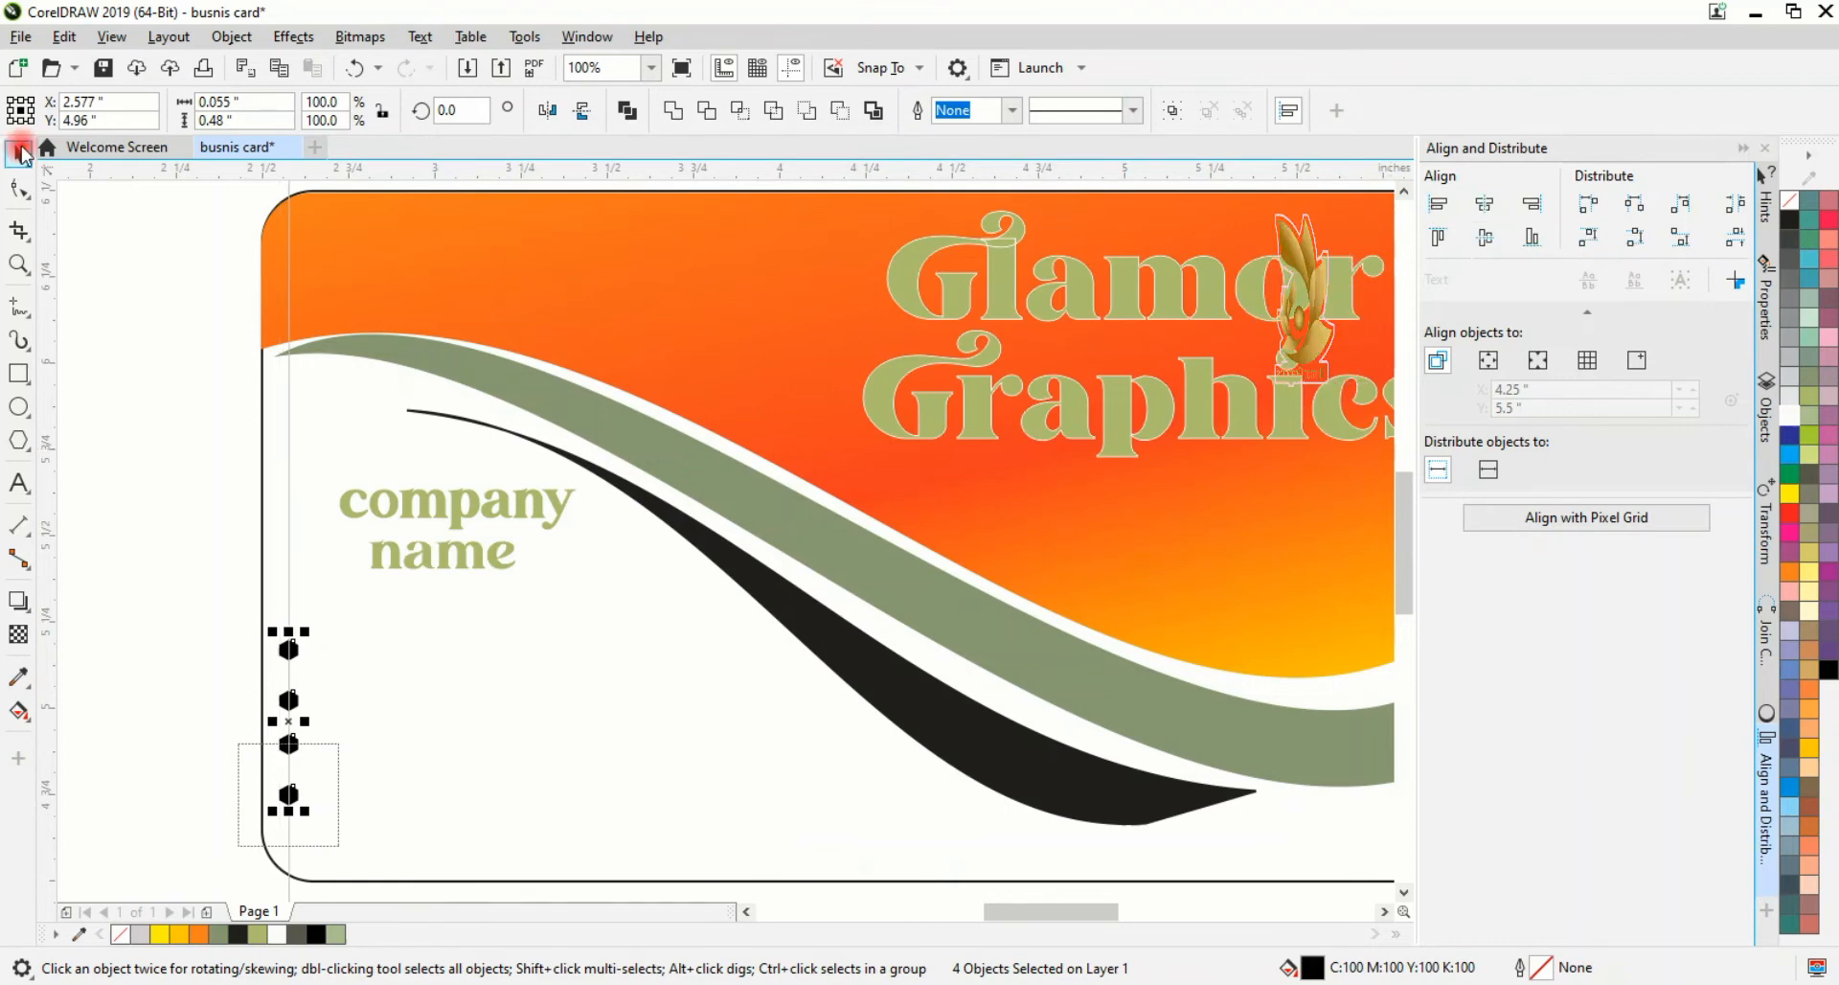
pyautogui.click(156, 340)
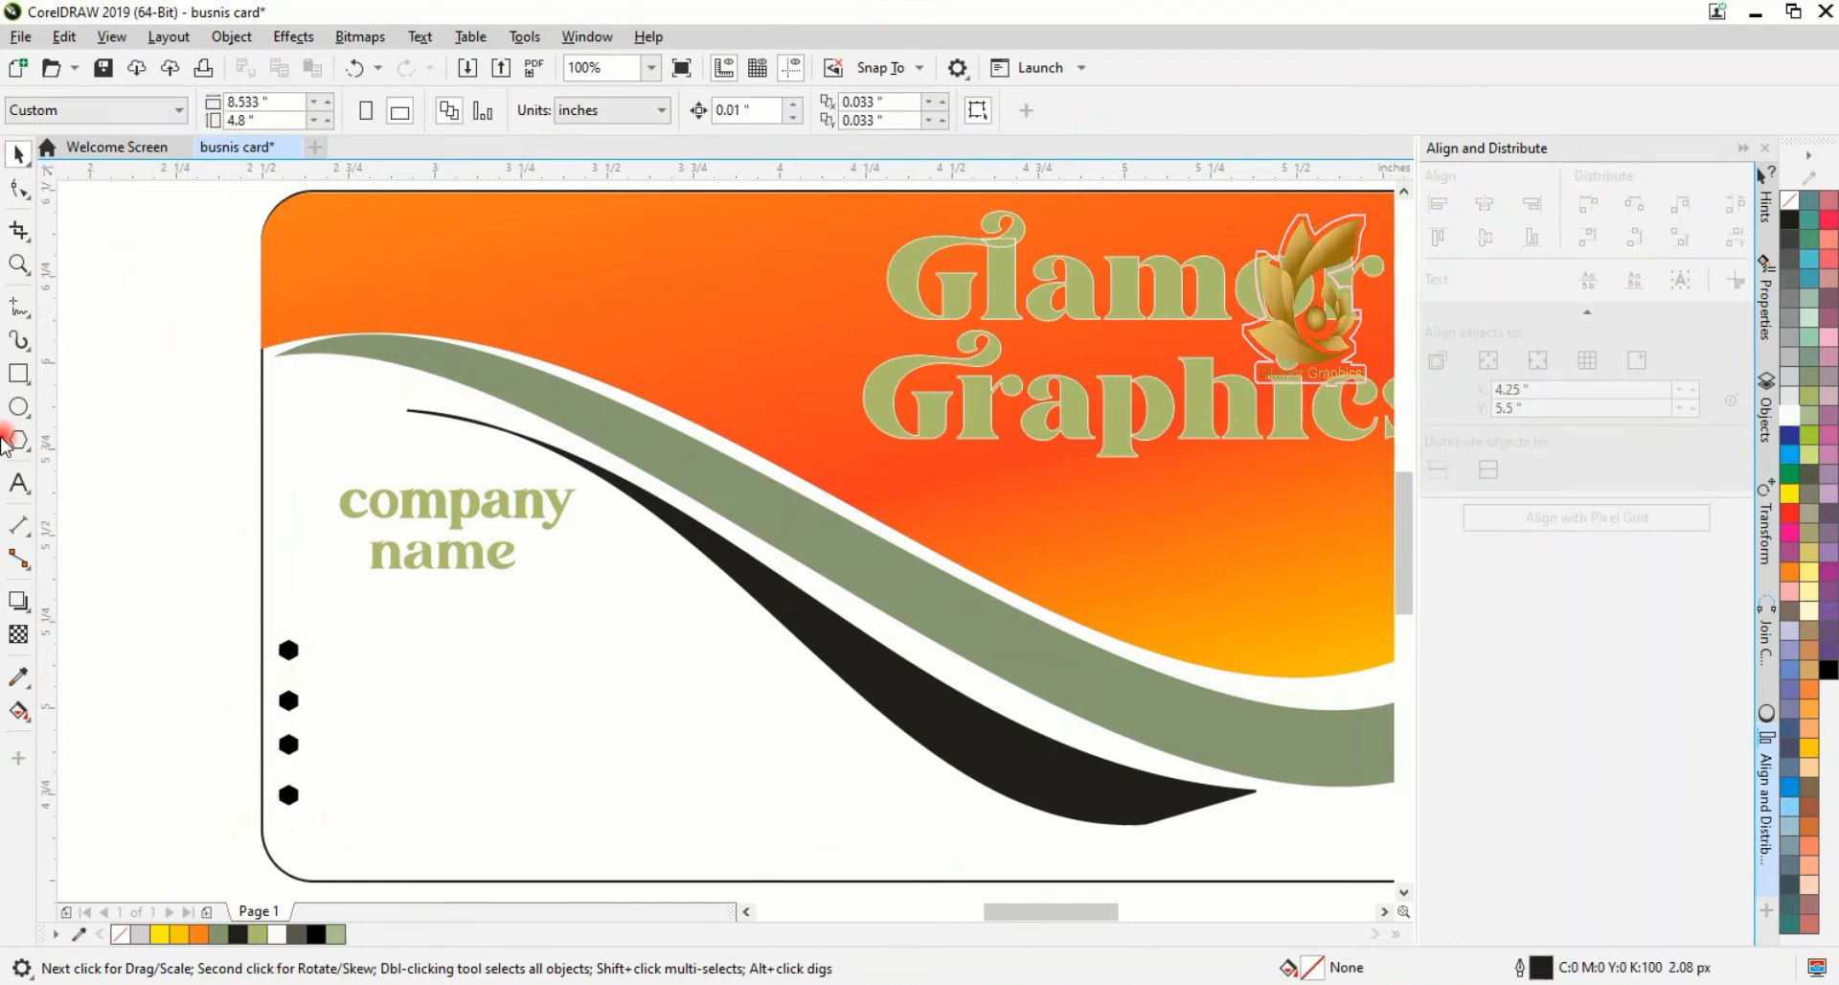
# Step: Add the artistic text "Address" beside the first bullet and scale it down to 7.797 pt
pyautogui.click(32, 488)
pyautogui.click(328, 665)
pyautogui.write('Address')
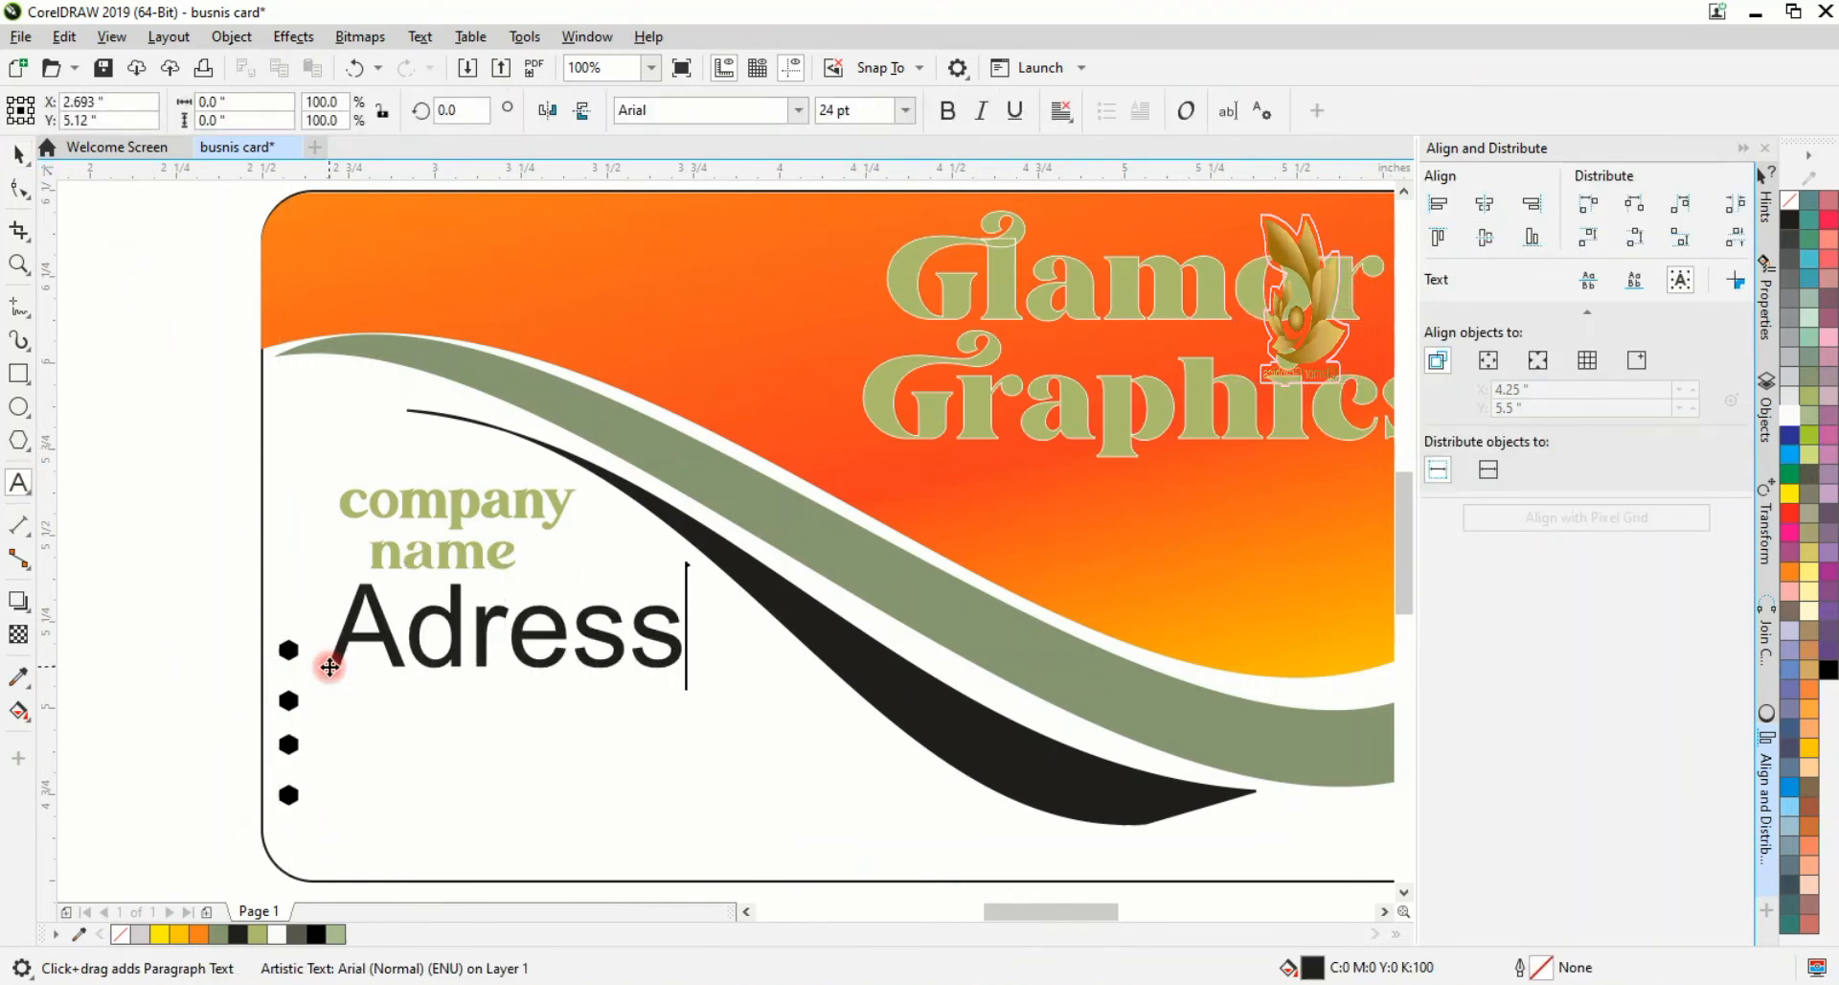
pyautogui.hotkey('ctrl', 'space')
pyautogui.moveTo(753, 674); pyautogui.dragTo(566, 668)
# Step: Place copies of the "Address" text beside the other three hexagon bullets
pyautogui.moveTo(454, 616); pyautogui.dragTo(420, 703)
pyautogui.moveTo(420, 704); pyautogui.dragTo(412, 812)
pyautogui.rightClick(421, 739)
pyautogui.rightClick(412, 812)
# Step: Change the three copied labels to "email", "contact" and "web" from the second bullet down
pyautogui.doubleClick(428, 700)
pyautogui.doubleClick(431, 698)
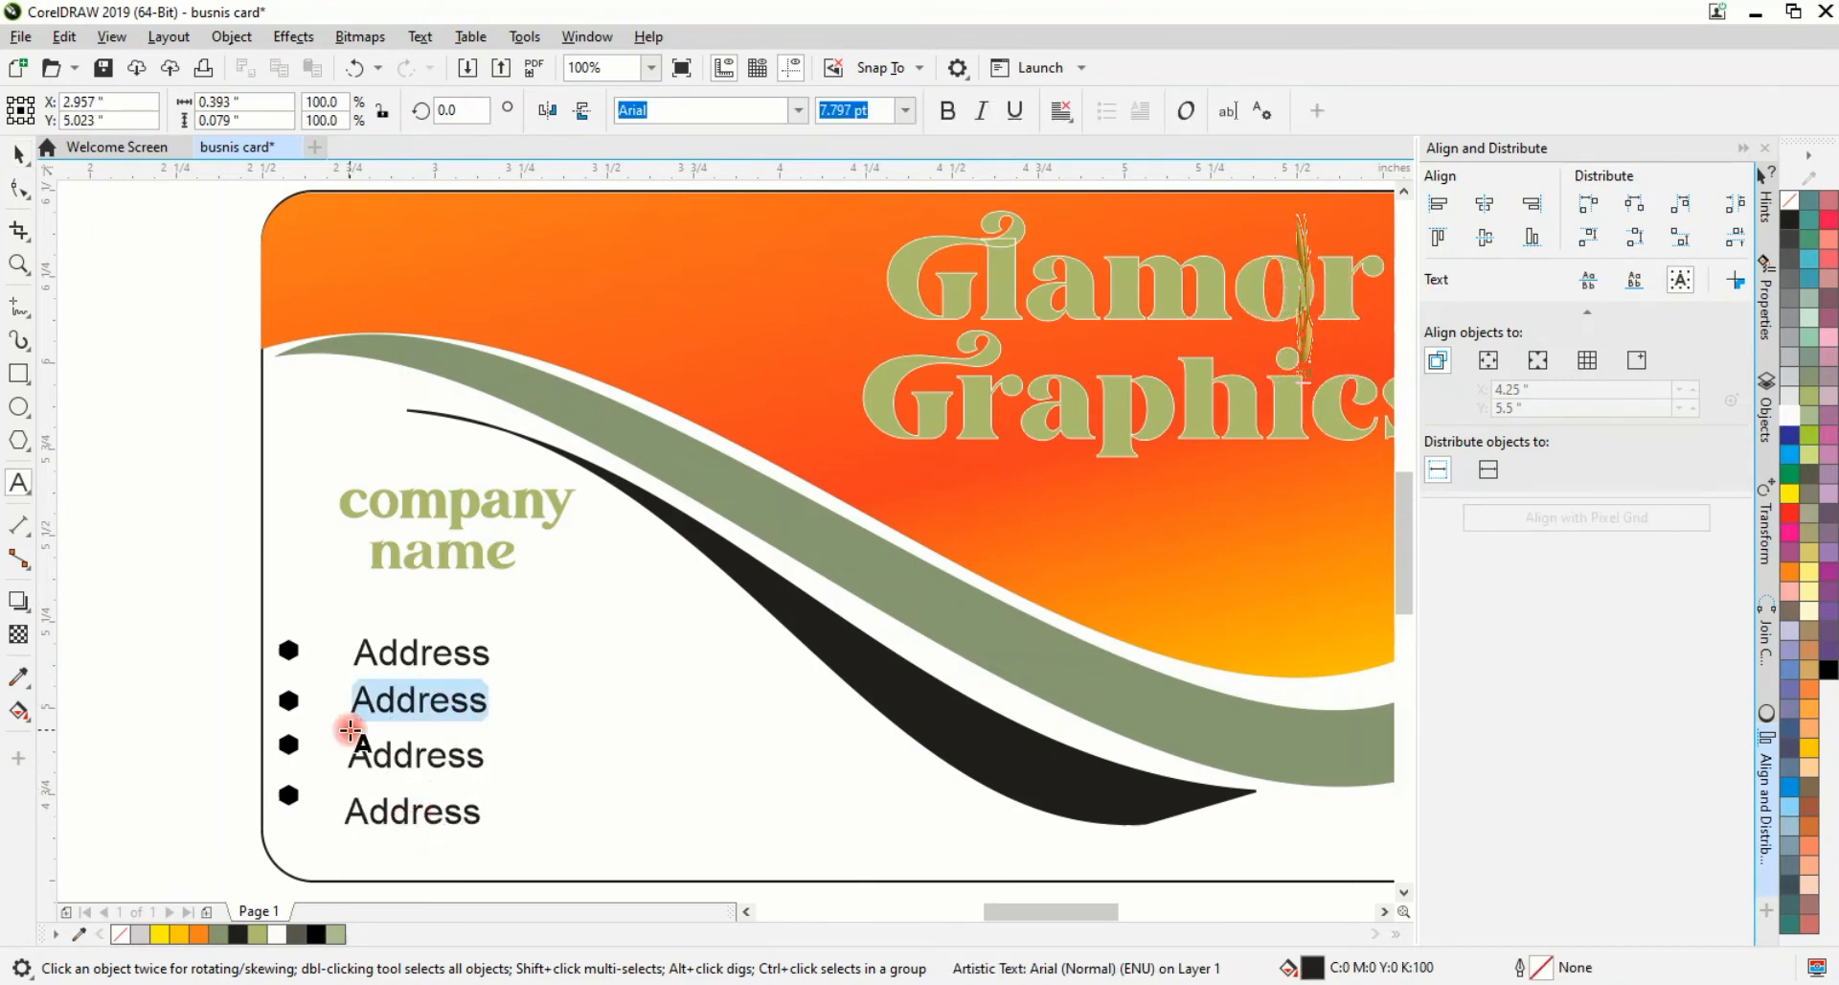
pyautogui.write('email')
pyautogui.doubleClick(364, 754)
pyautogui.write('contact')
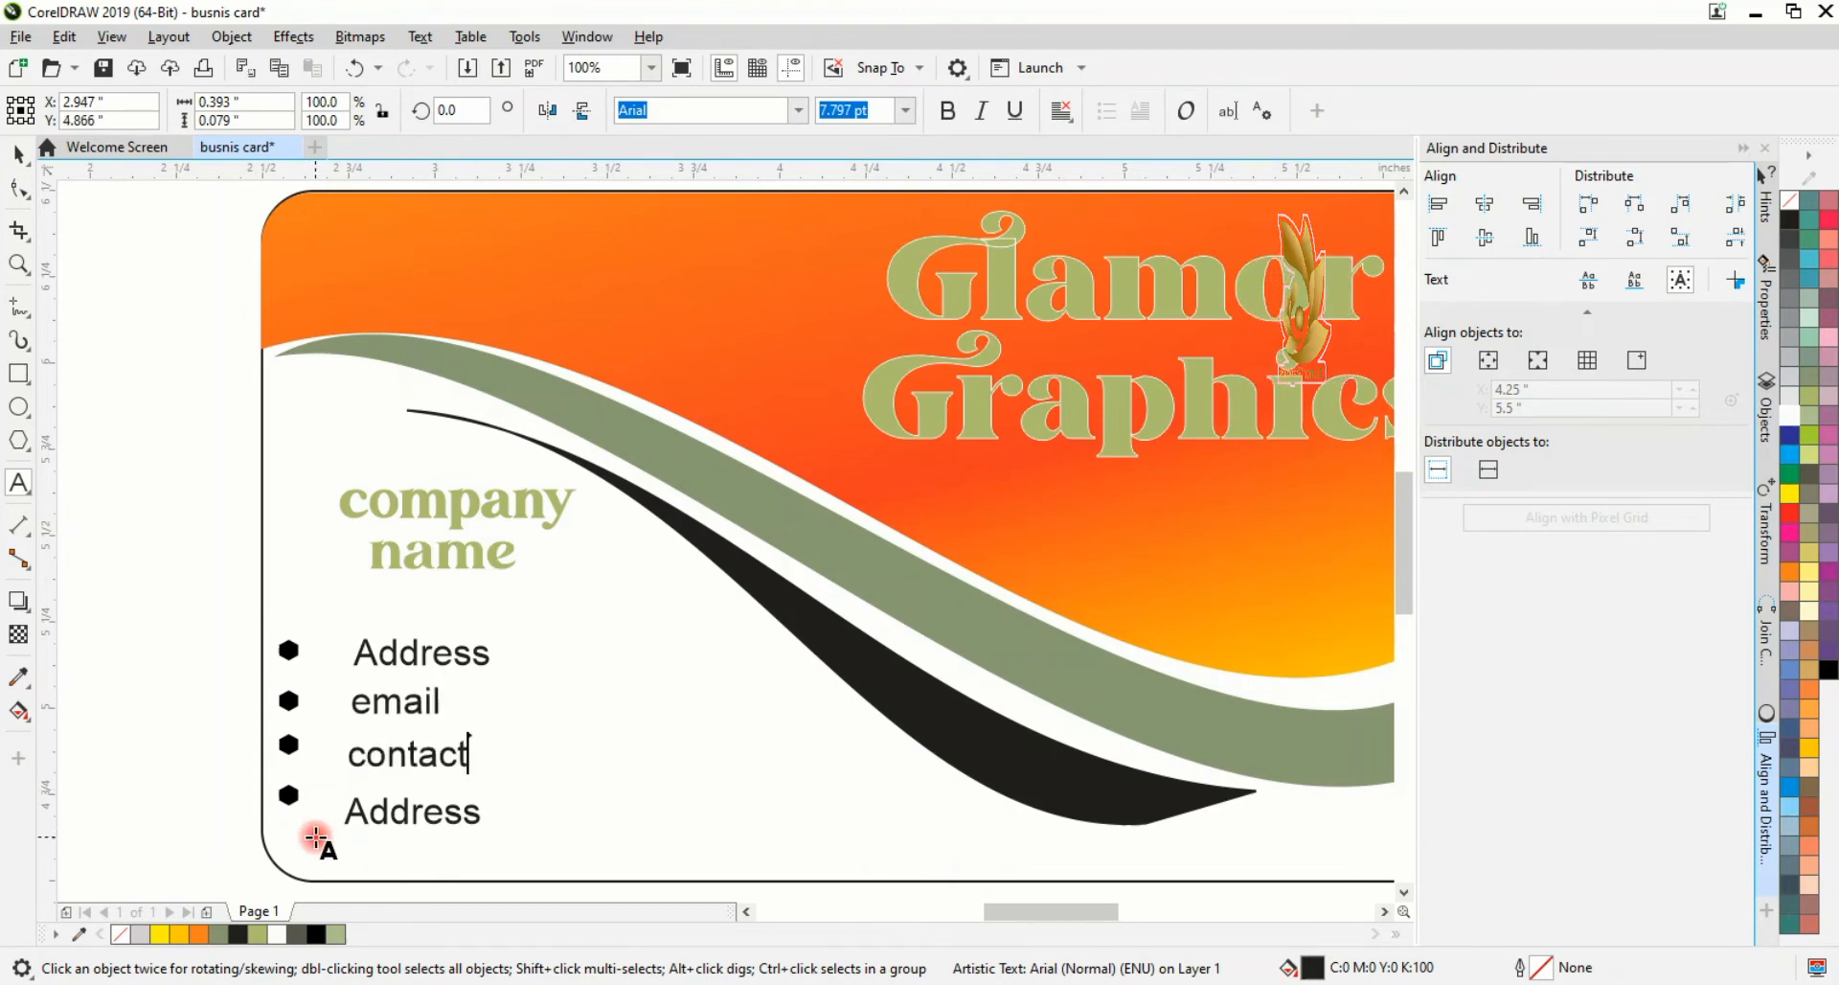
pyautogui.click(465, 810)
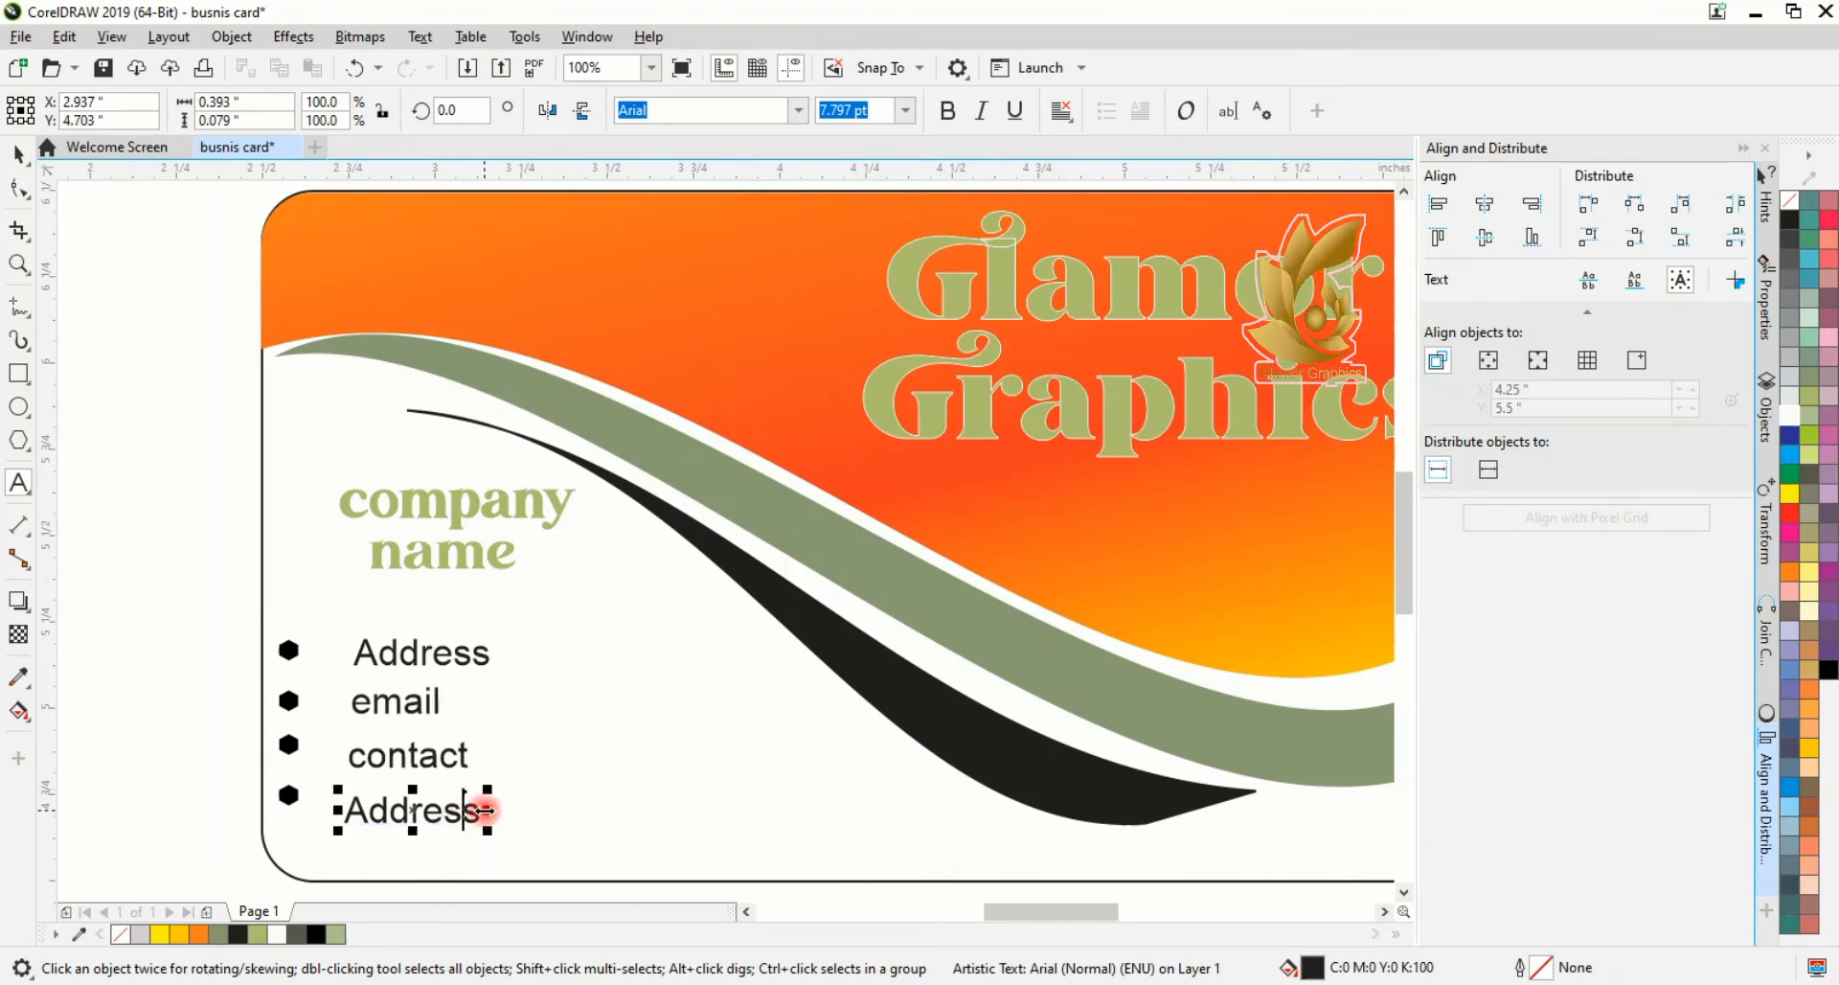
pyautogui.moveTo(484, 810); pyautogui.dragTo(325, 806)
pyautogui.write('web')
pyautogui.click(17, 155)
pyautogui.click(271, 631)
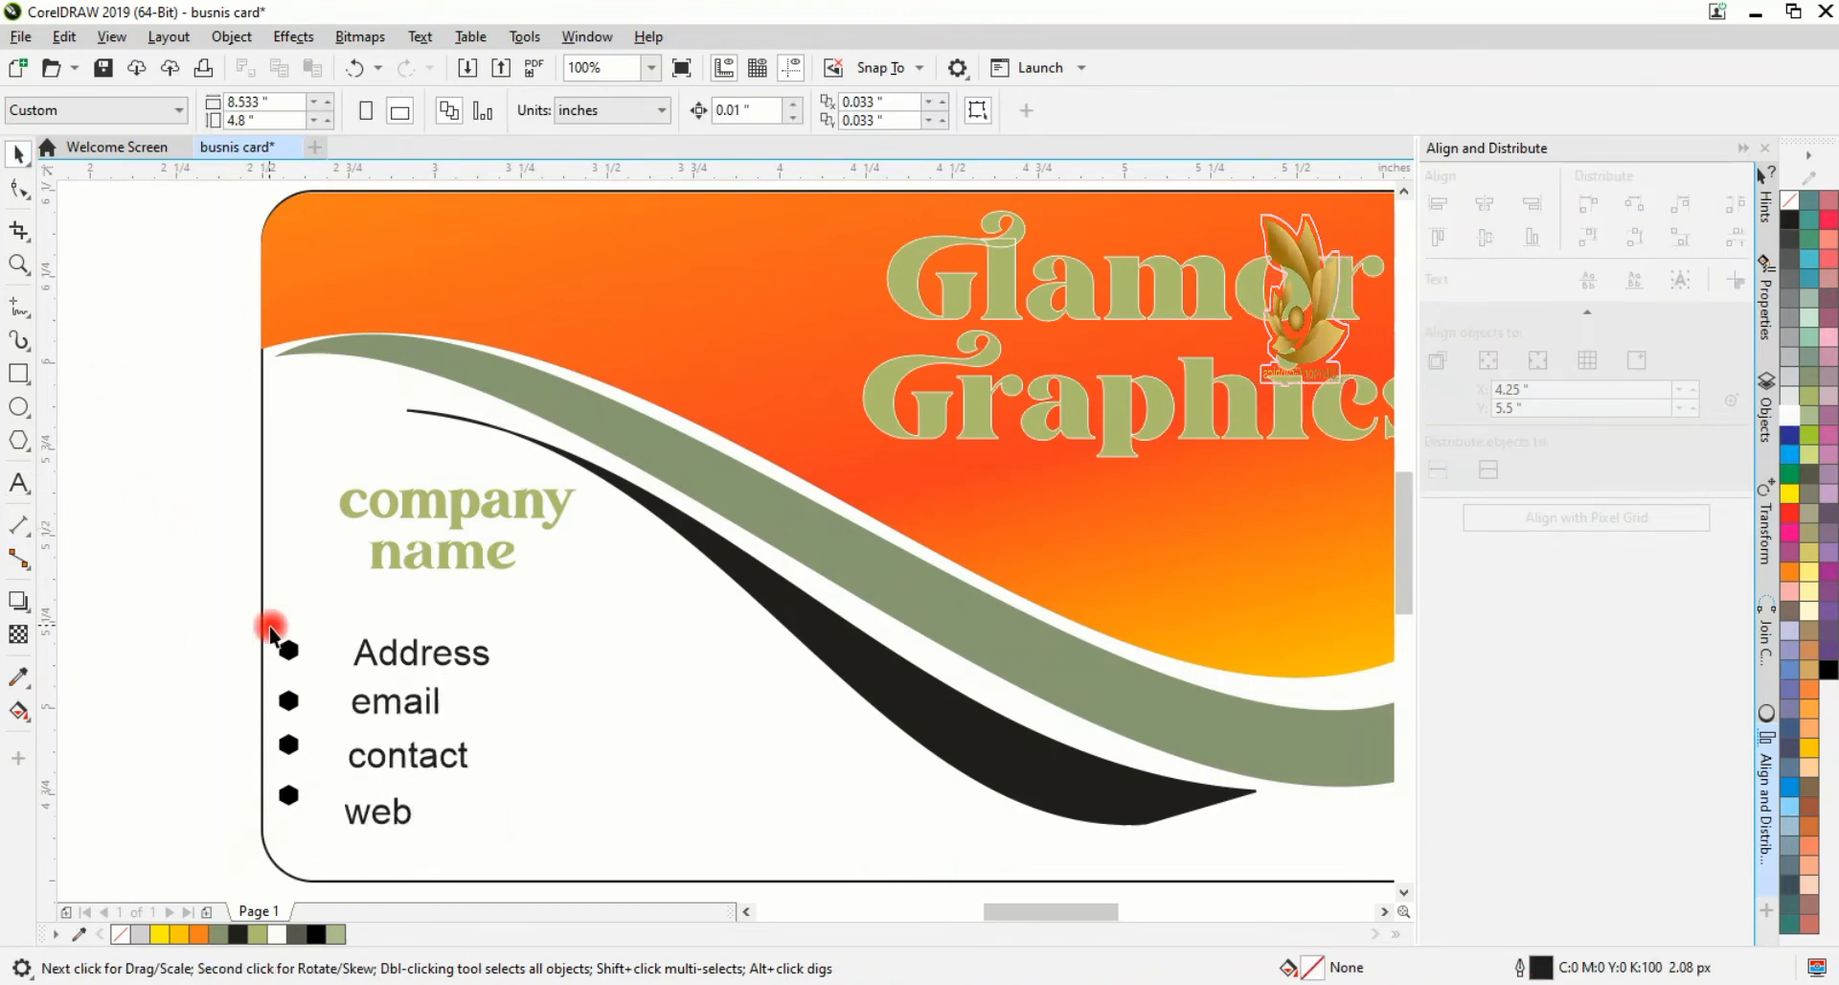
pyautogui.scroll(-2, 1153, 642)
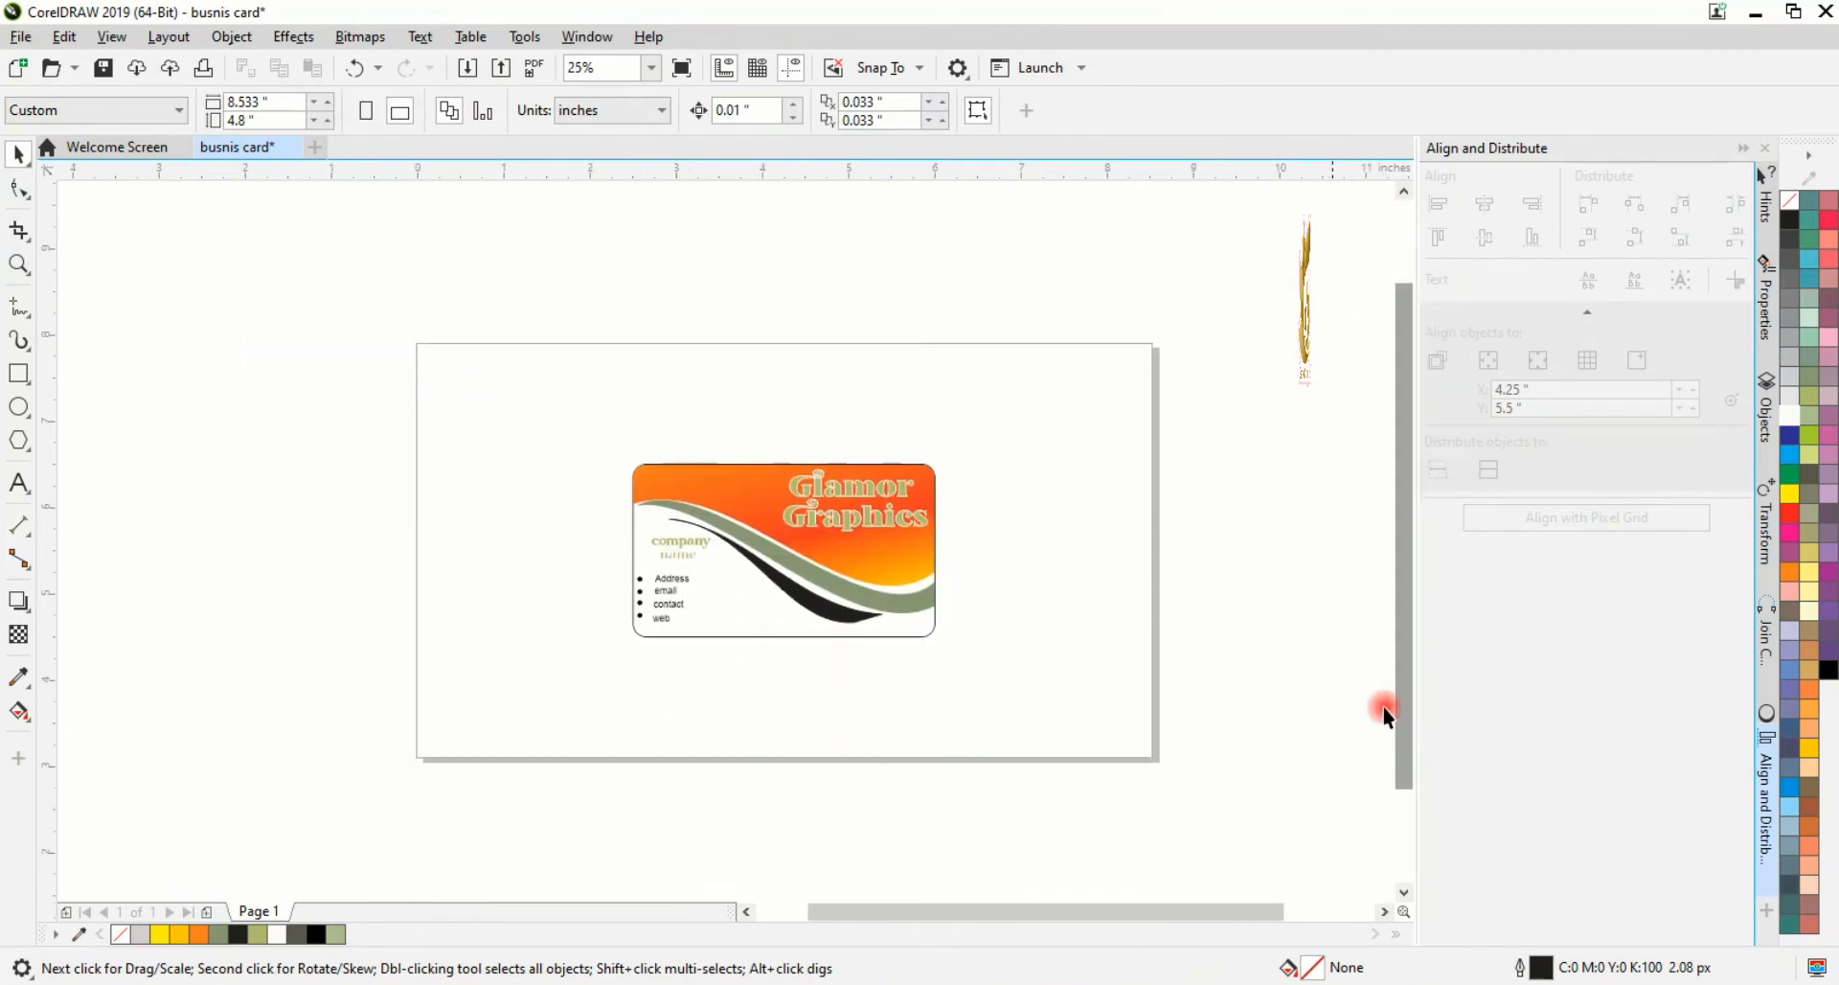
pyautogui.scroll(1, 955, 640)
pyautogui.click(805, 609)
pyautogui.scroll(-1, 806, 607)
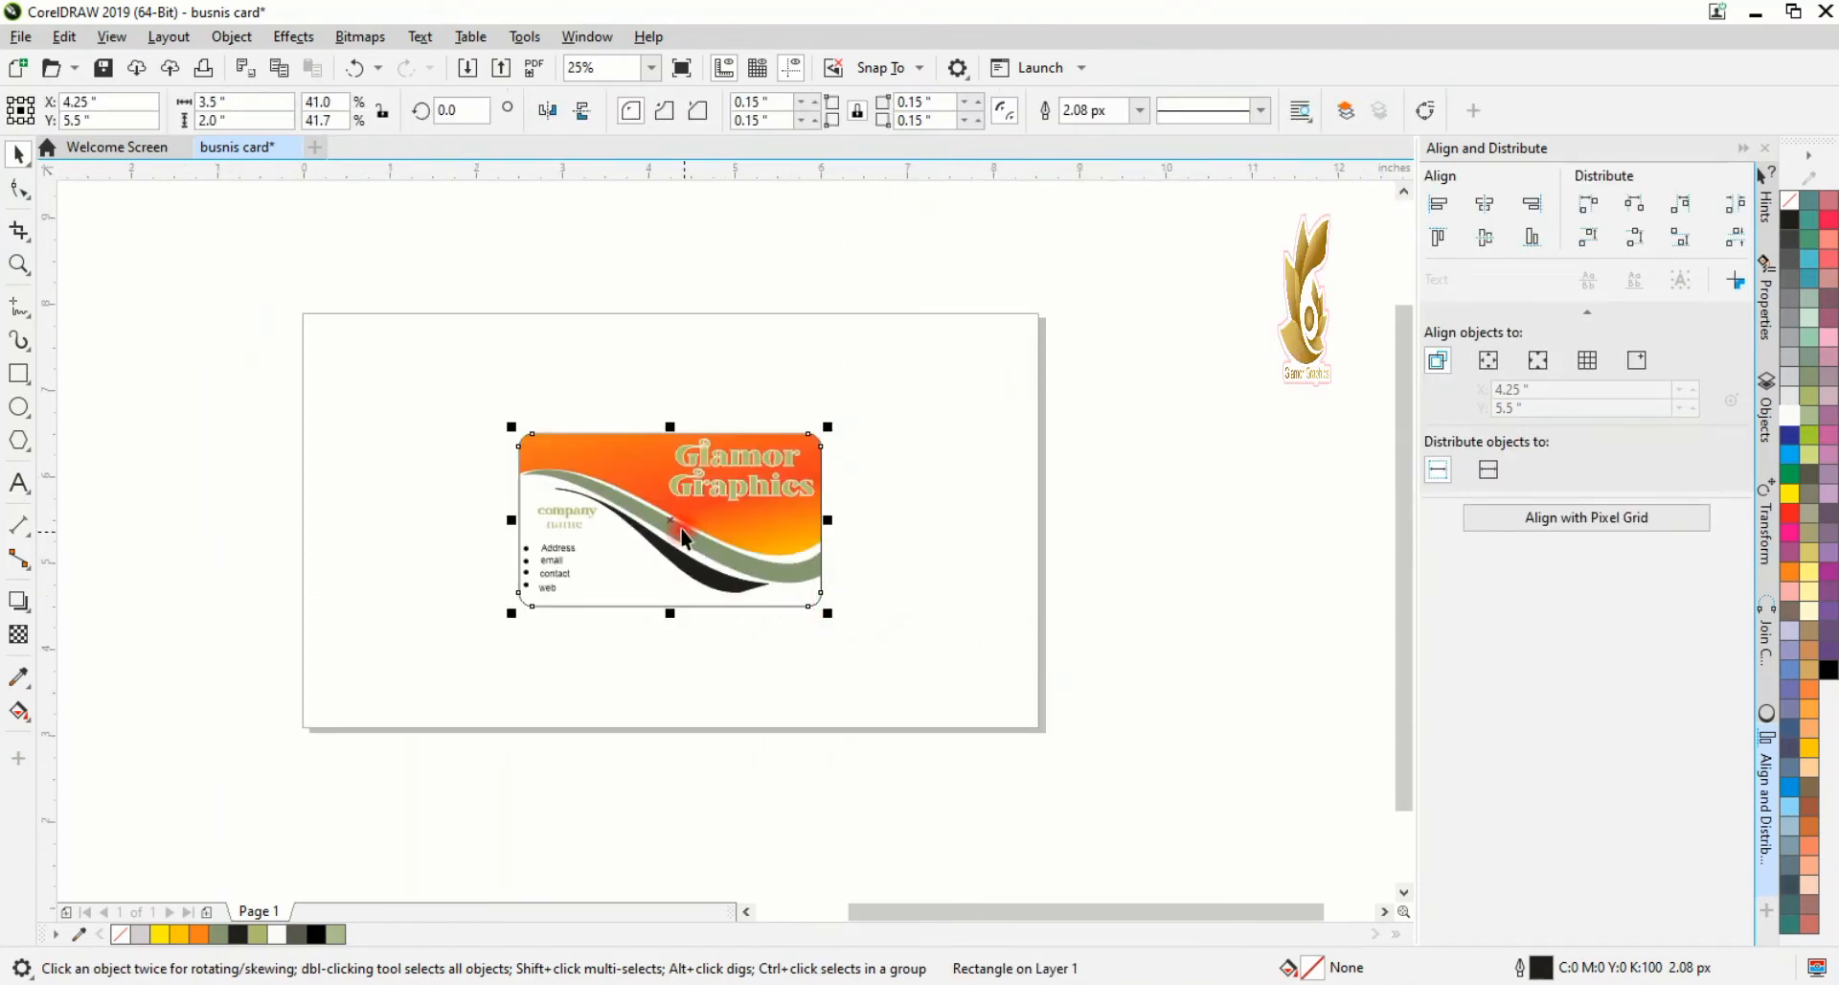
pyautogui.moveTo(683, 527); pyautogui.dragTo(1061, 529)
pyautogui.moveTo(879, 676); pyautogui.dragTo(879, 676)
pyautogui.moveTo(649, 510); pyautogui.dragTo(297, 527)
pyautogui.moveTo(1014, 541); pyautogui.dragTo(653, 526)
pyautogui.hotkey('ctrl', 'z')
pyautogui.hotkey('ctrl', 'z')
pyautogui.hotkey('ctrl', 'z')
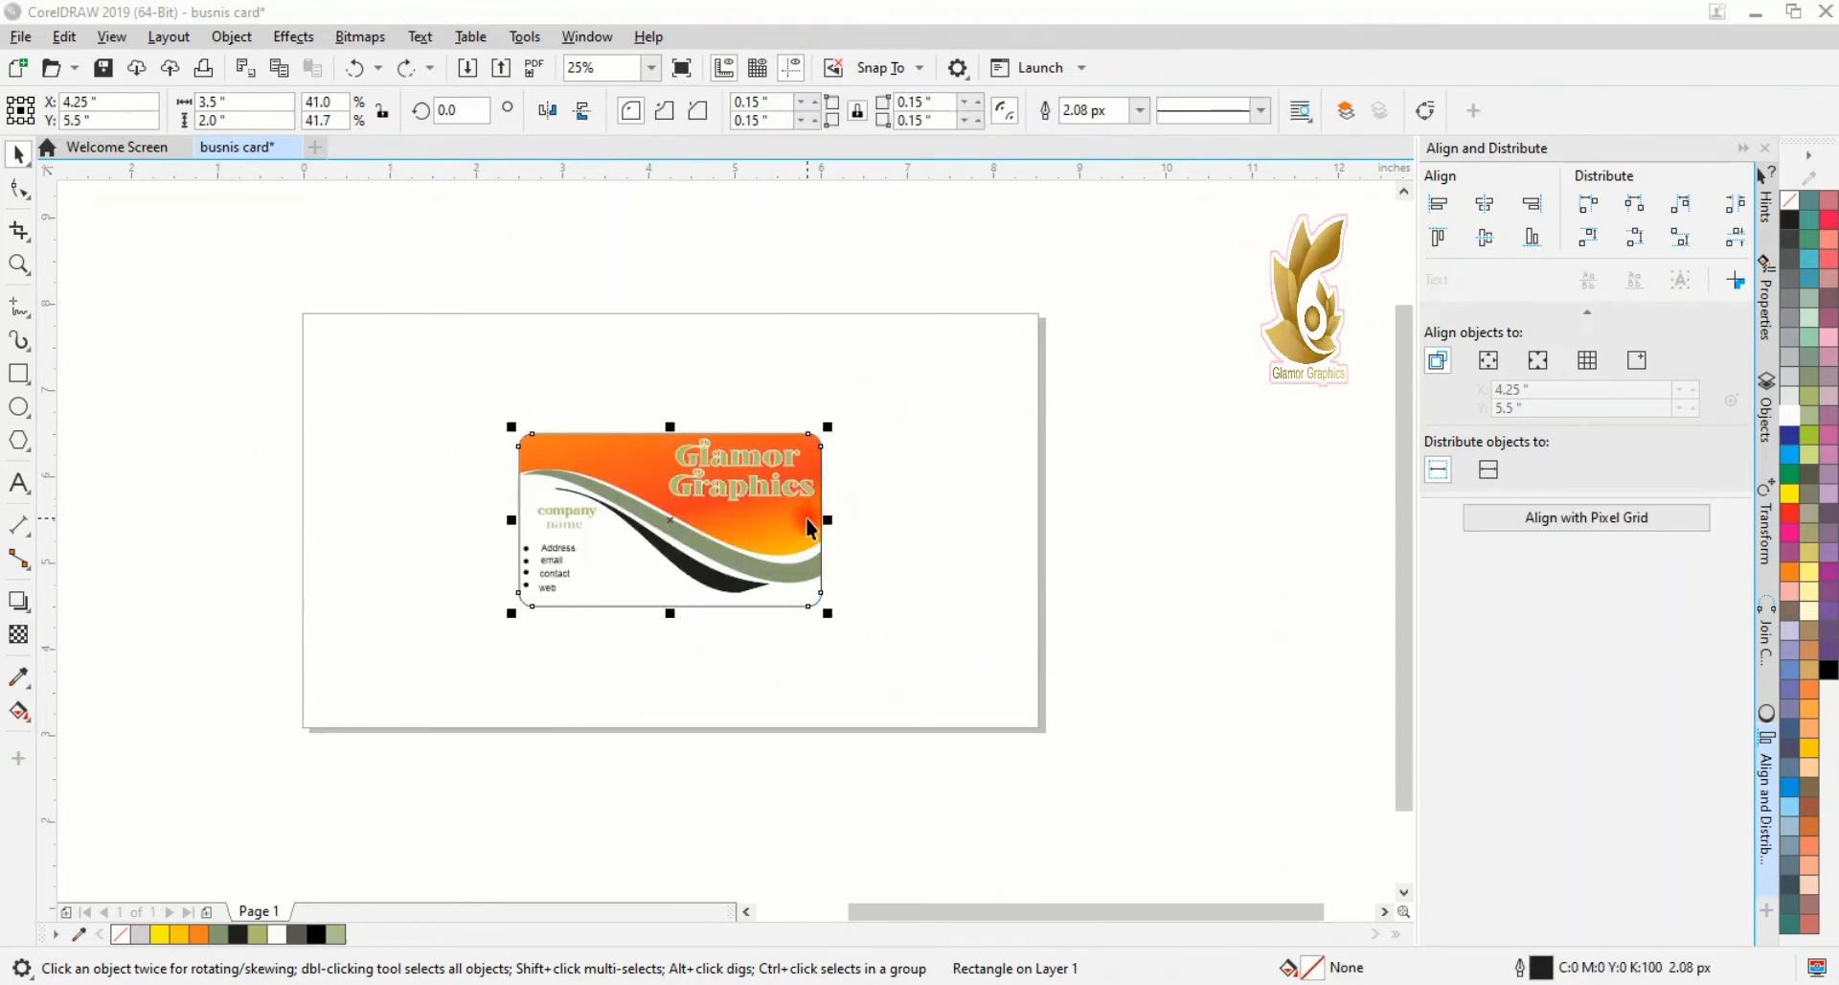
# Step: Duplicate the complete card design and place the two cards side by side with a gap between them
pyautogui.moveTo(464, 417); pyautogui.dragTo(1004, 676)
pyautogui.moveTo(668, 532); pyautogui.dragTo(997, 530)
pyautogui.rightClick(997, 530)
pyautogui.moveTo(457, 411); pyautogui.dragTo(839, 655)
pyautogui.moveTo(644, 525); pyautogui.dragTo(325, 495)
pyautogui.click(1075, 542)
pyautogui.moveTo(1076, 542); pyautogui.dragTo(883, 545)
pyautogui.click(780, 677)
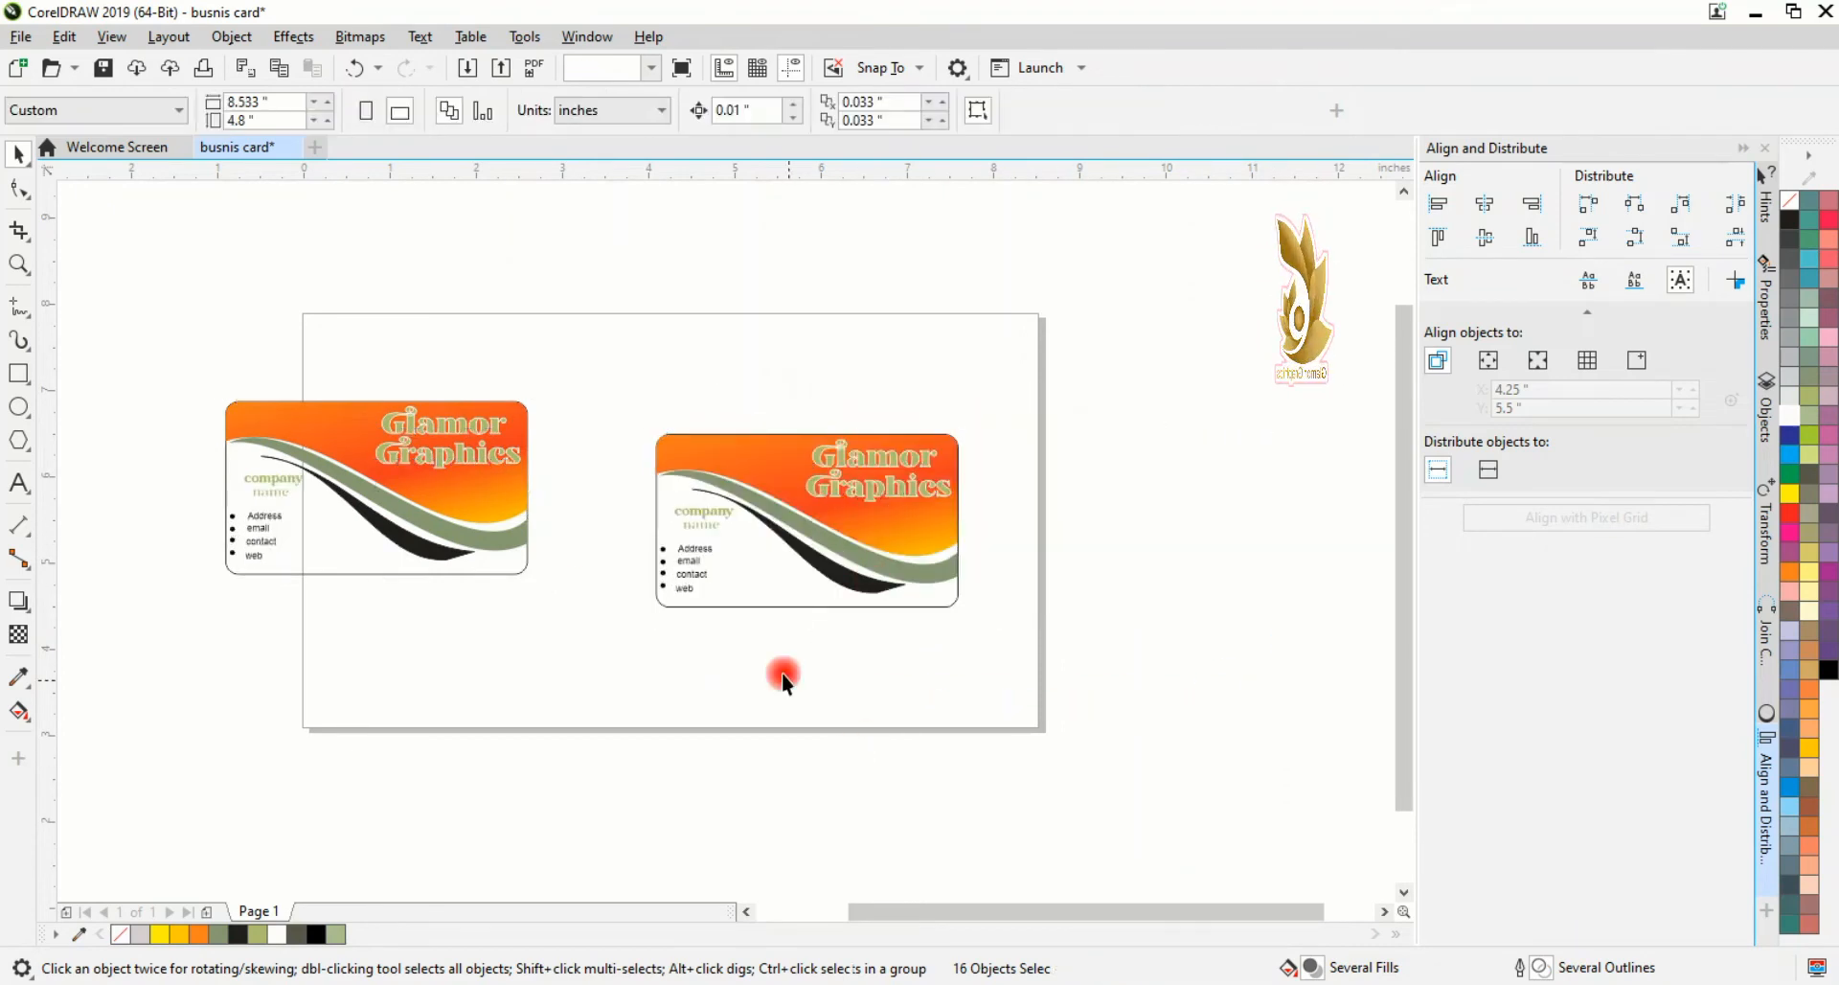
# Step: Change the start colour of the duplicated card's upper-area fountain fill to yellow
pyautogui.click(841, 517)
pyautogui.click(18, 711)
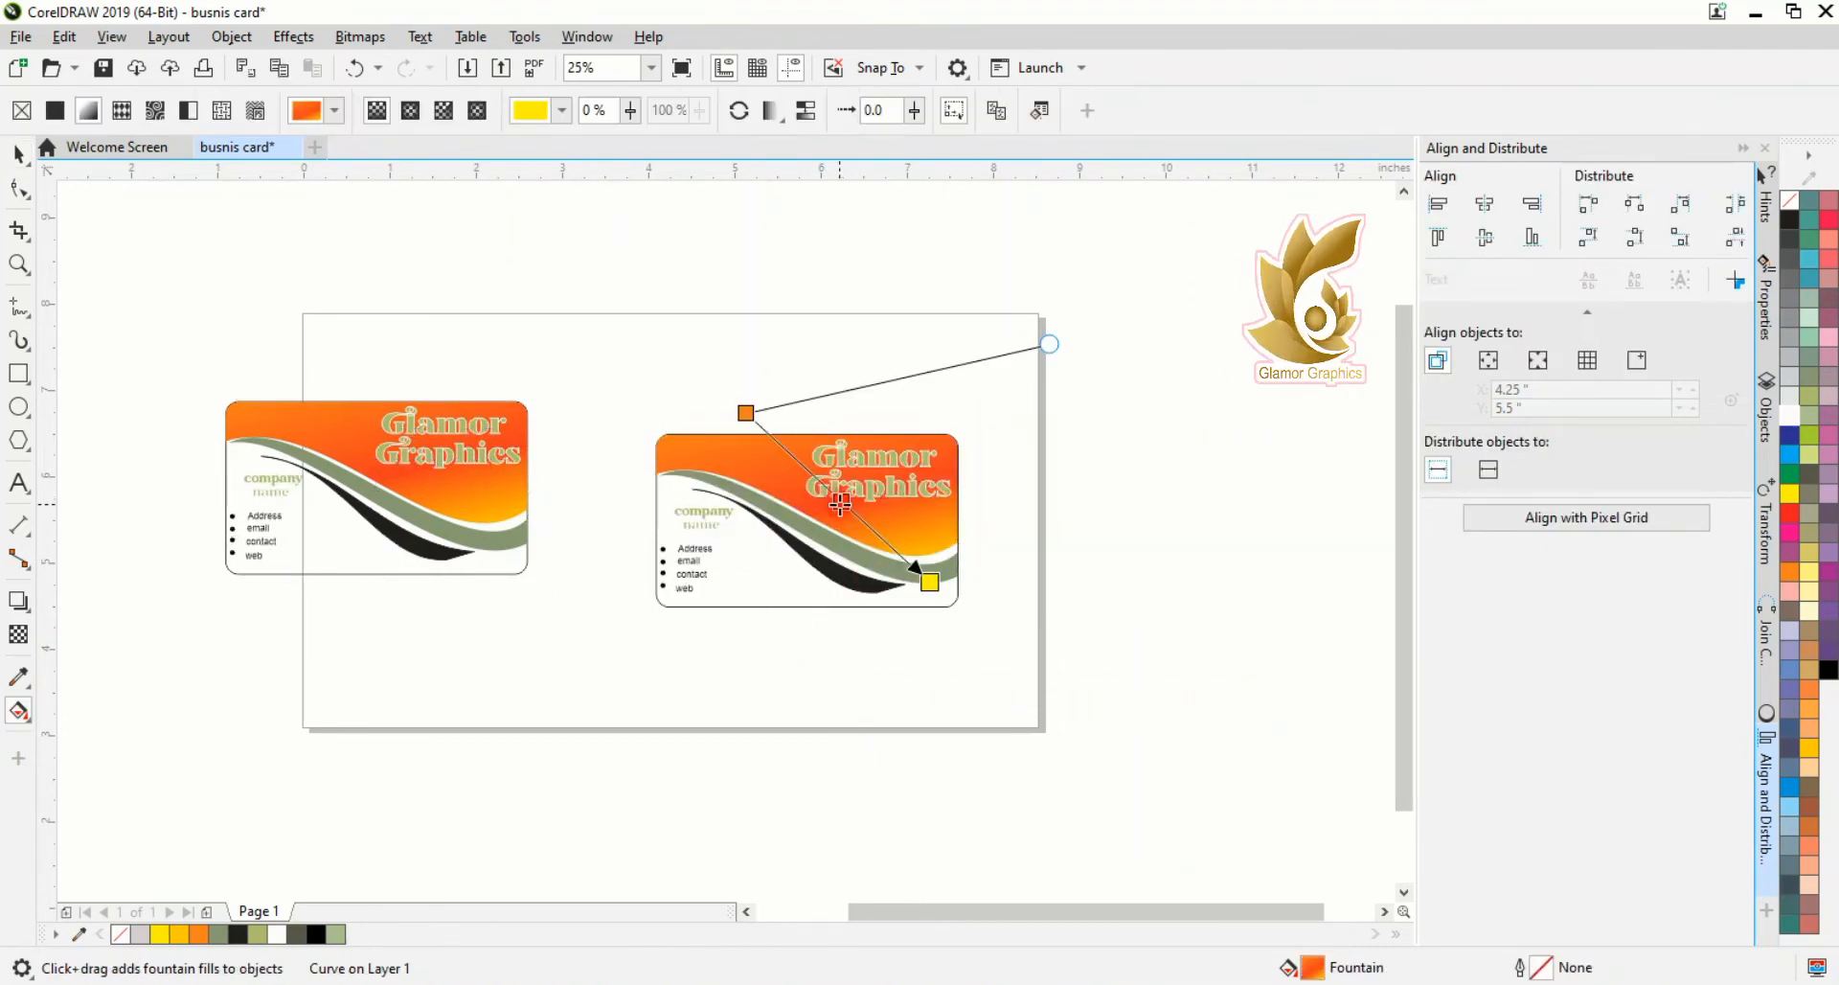
pyautogui.click(745, 414)
pyautogui.click(644, 436)
pyautogui.click(657, 551)
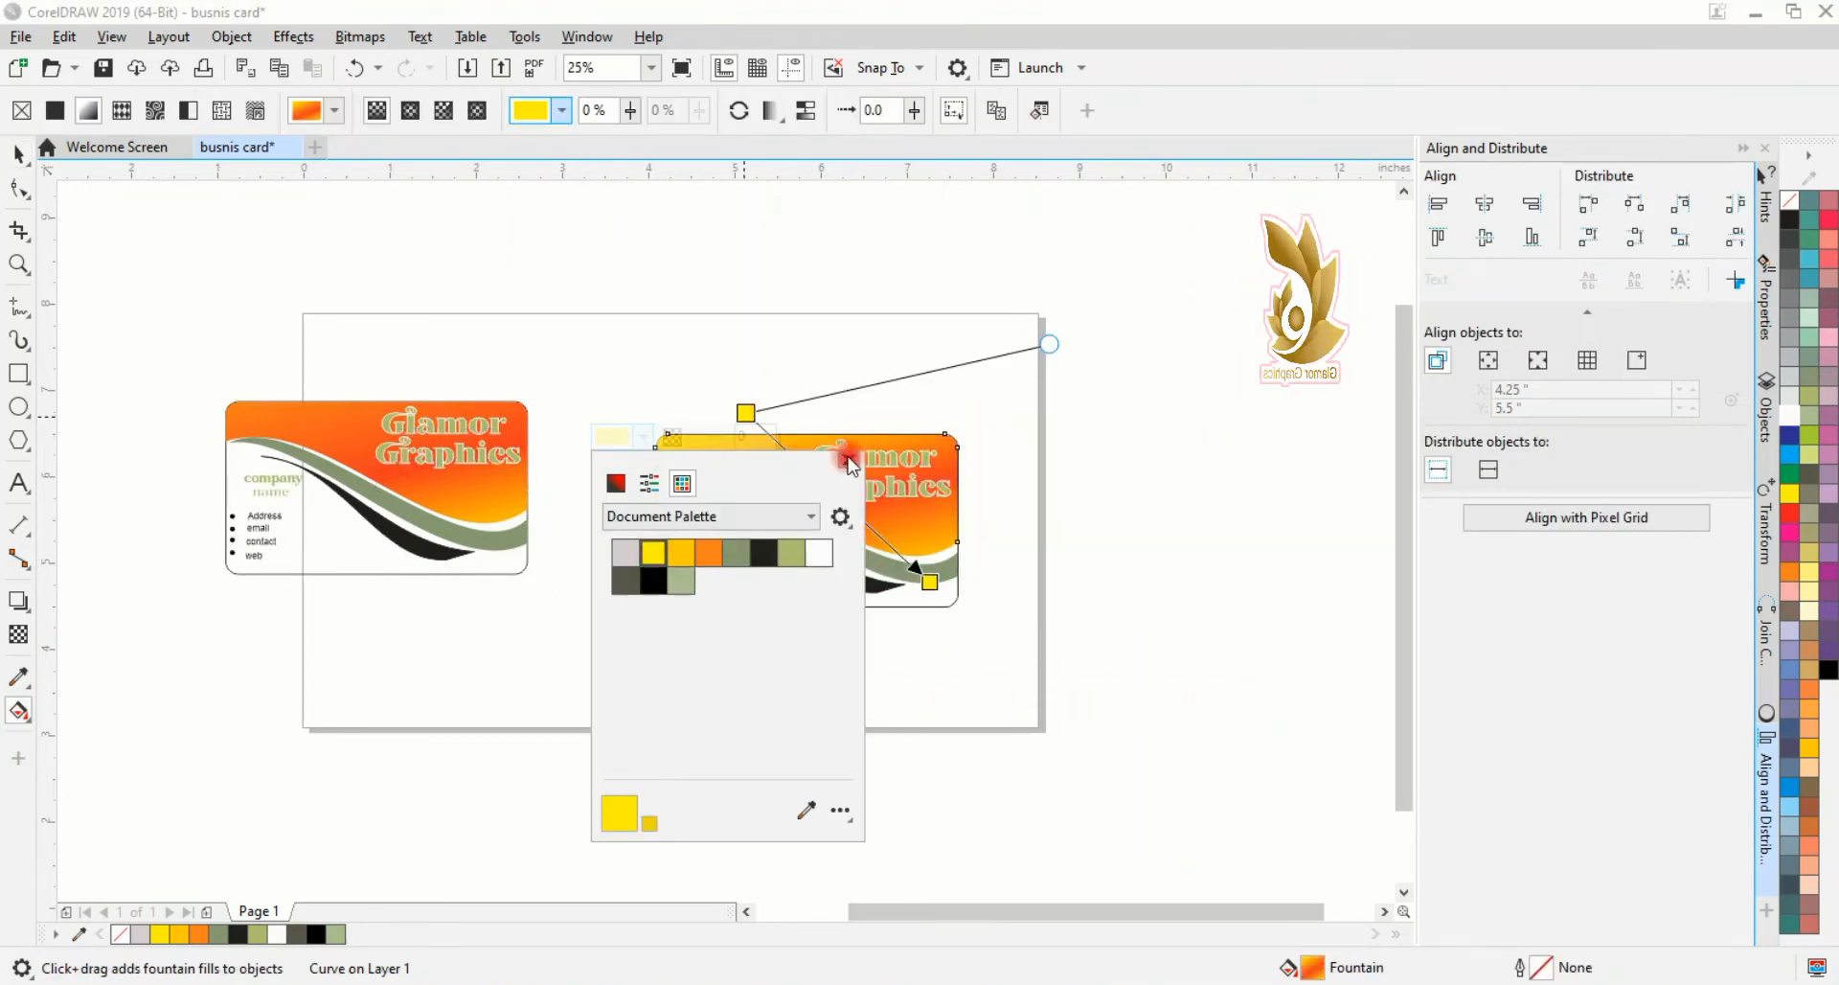
# Step: Recolour the middle colour stop of the duplicated card's upper-area fountain fill to a darker golden yellow
pyautogui.click(841, 498)
pyautogui.click(738, 525)
pyautogui.click(720, 803)
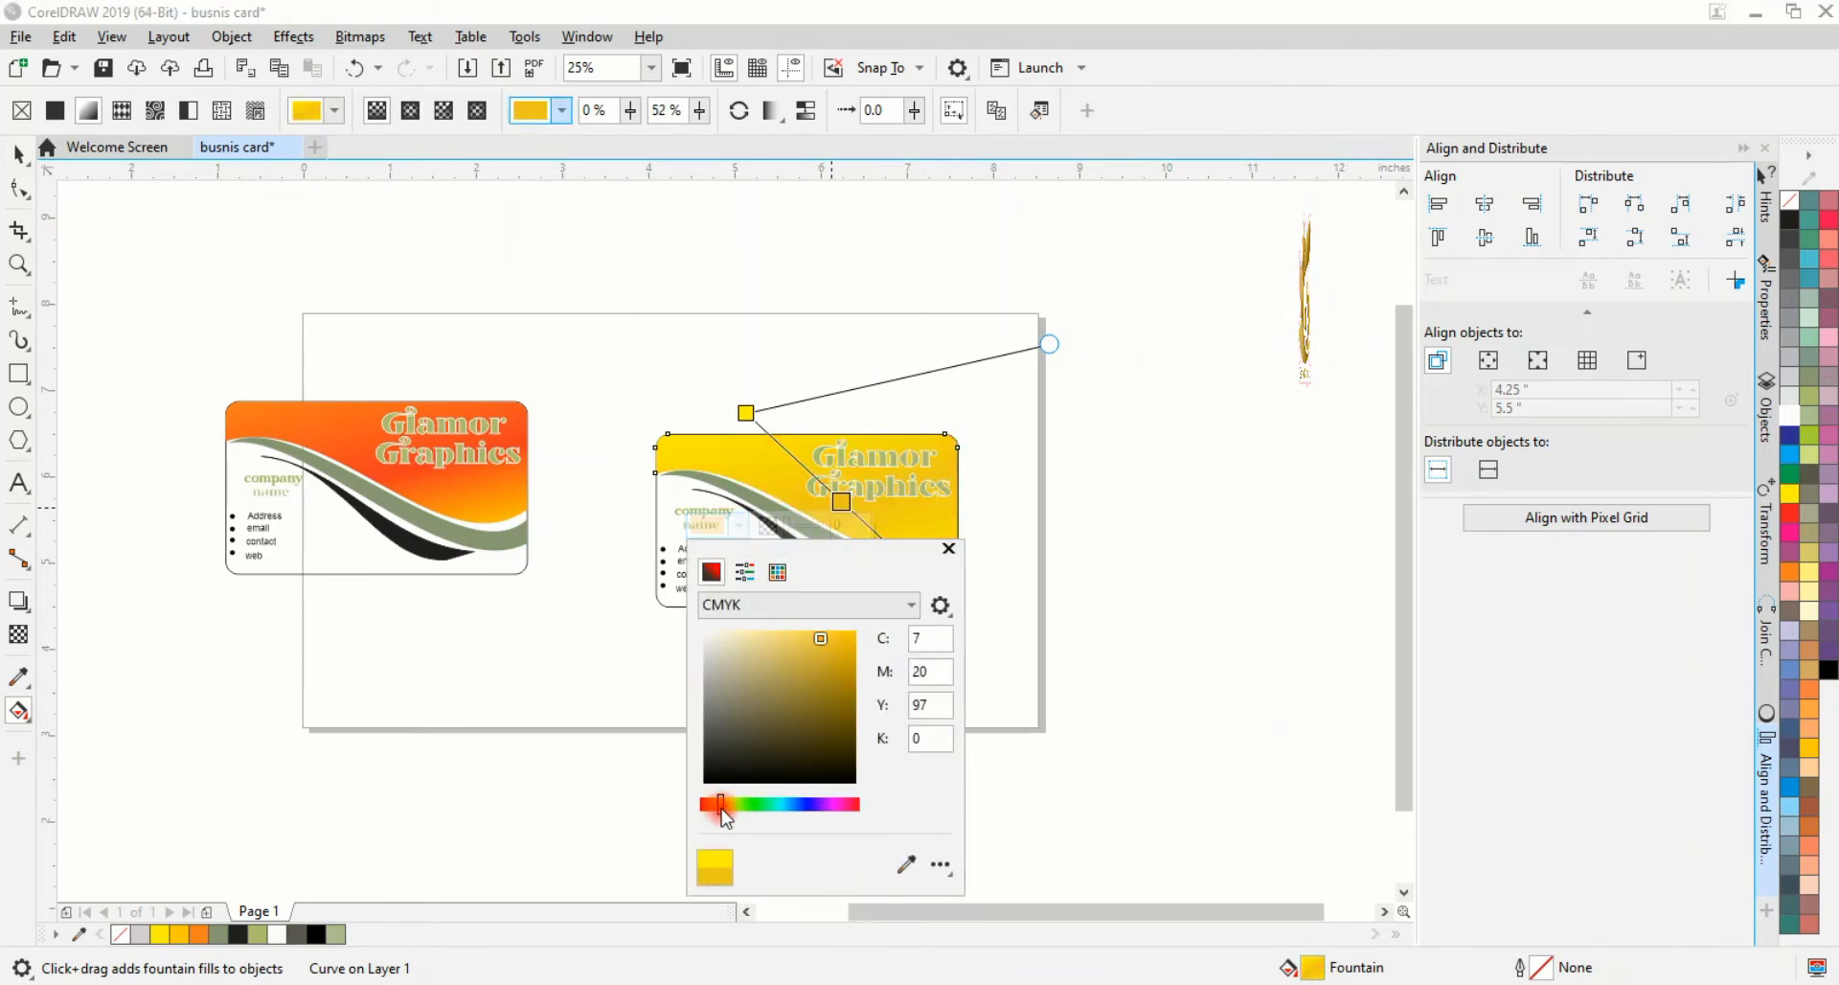
pyautogui.click(814, 649)
pyautogui.click(948, 548)
# Step: Set the end colour of the duplicated card's fountain fill to olive gold, C31 M20 Y100 K0, and deselect the shape
pyautogui.click(929, 582)
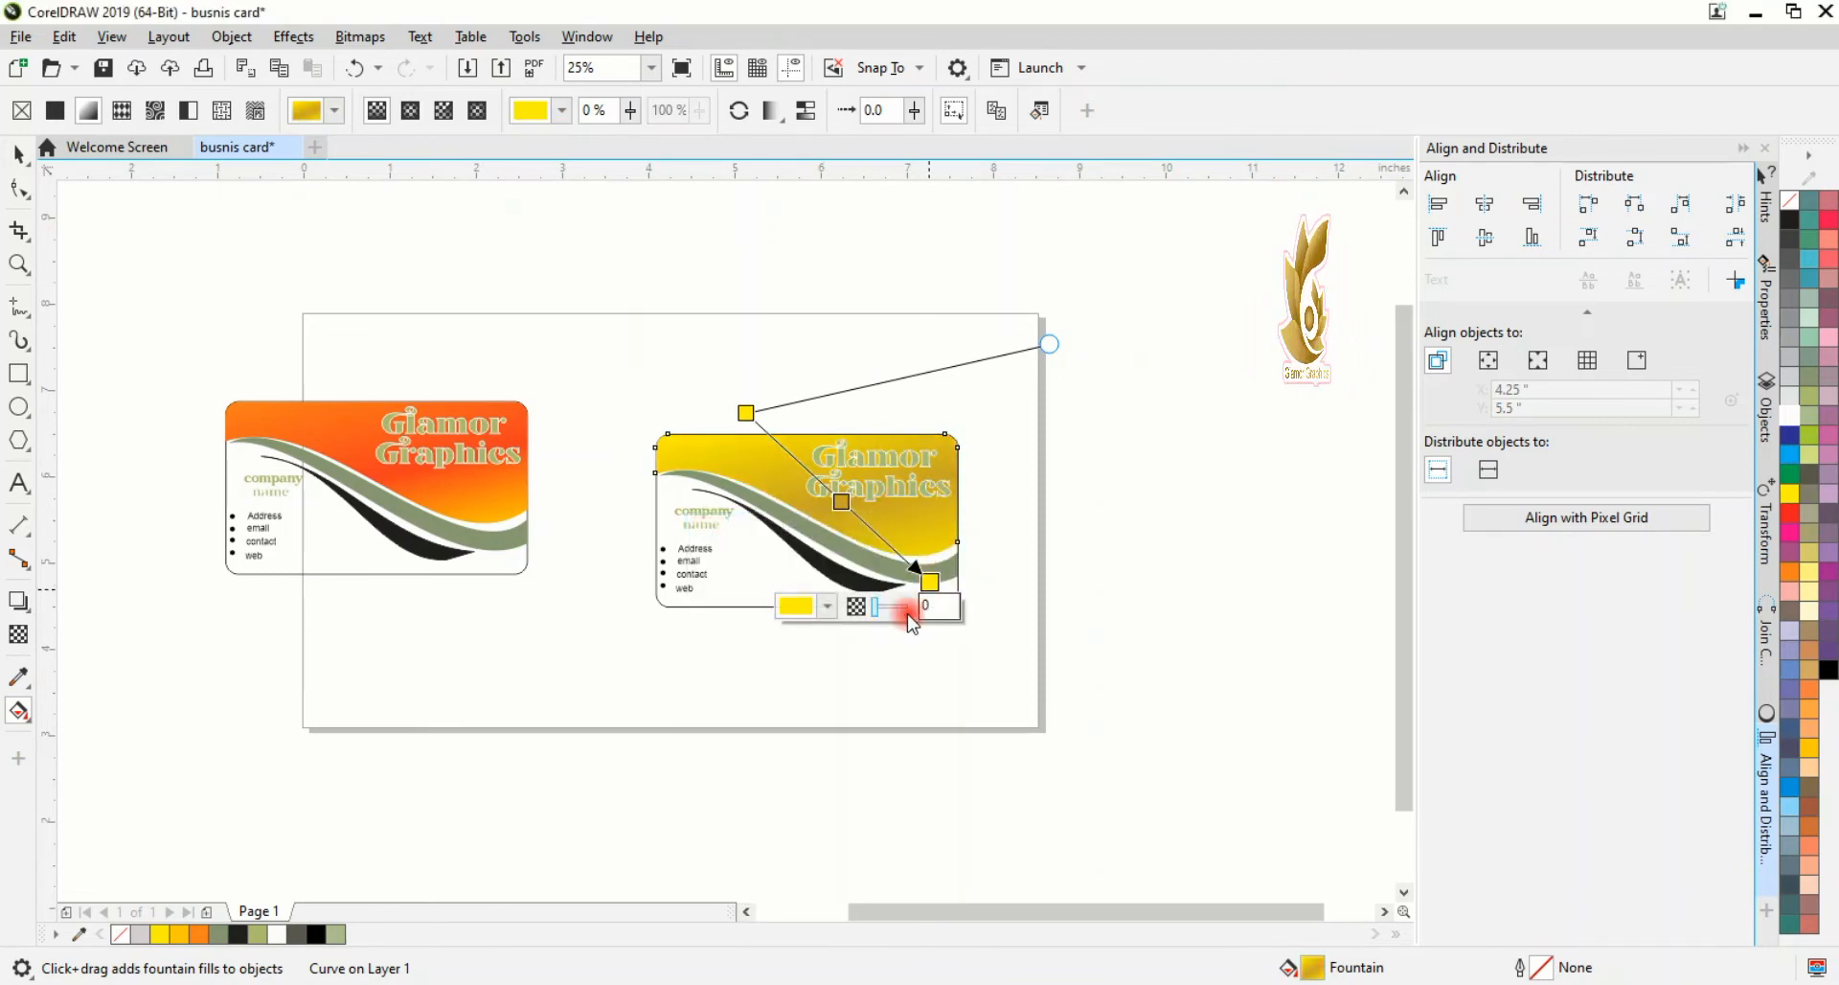
pyautogui.click(827, 608)
pyautogui.click(843, 699)
pyautogui.click(836, 627)
pyautogui.click(929, 737)
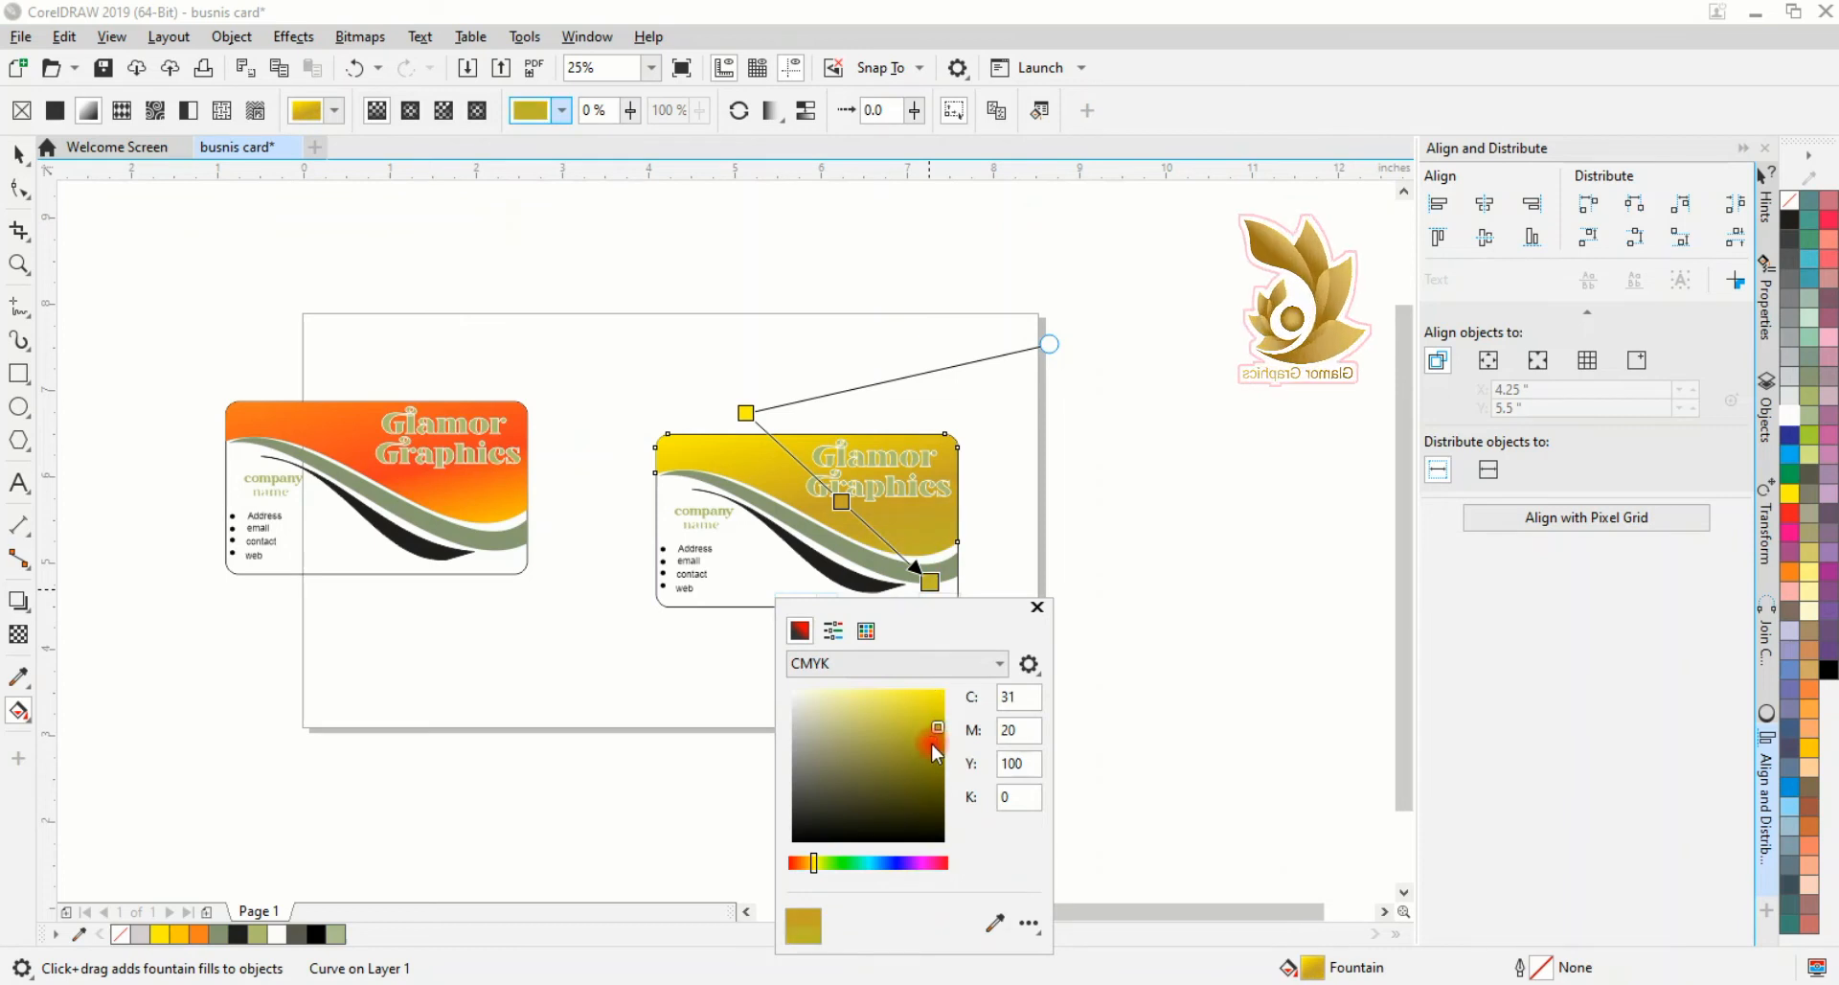
pyautogui.click(1037, 607)
pyautogui.click(113, 299)
pyautogui.press('space')
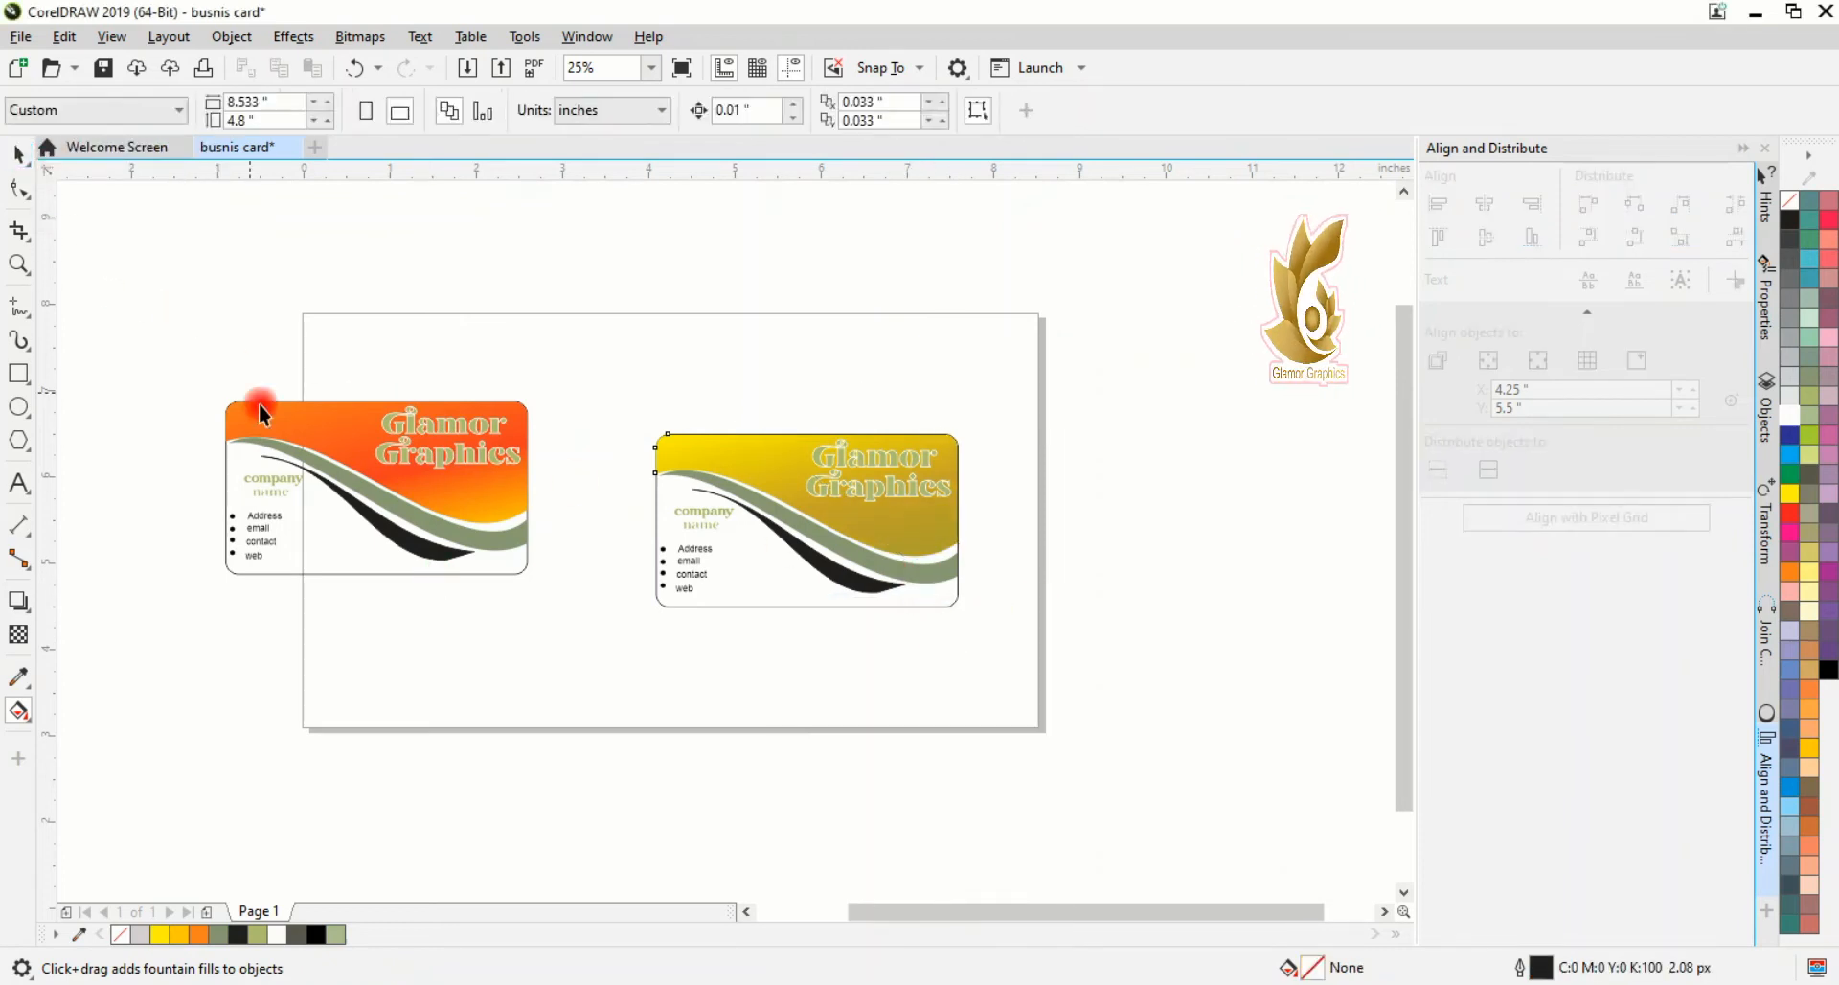
# Step: Delete the contact labels and their bullets from the yellow card
pyautogui.scroll(1, 714, 570)
pyautogui.moveTo(572, 504); pyautogui.dragTo(743, 624)
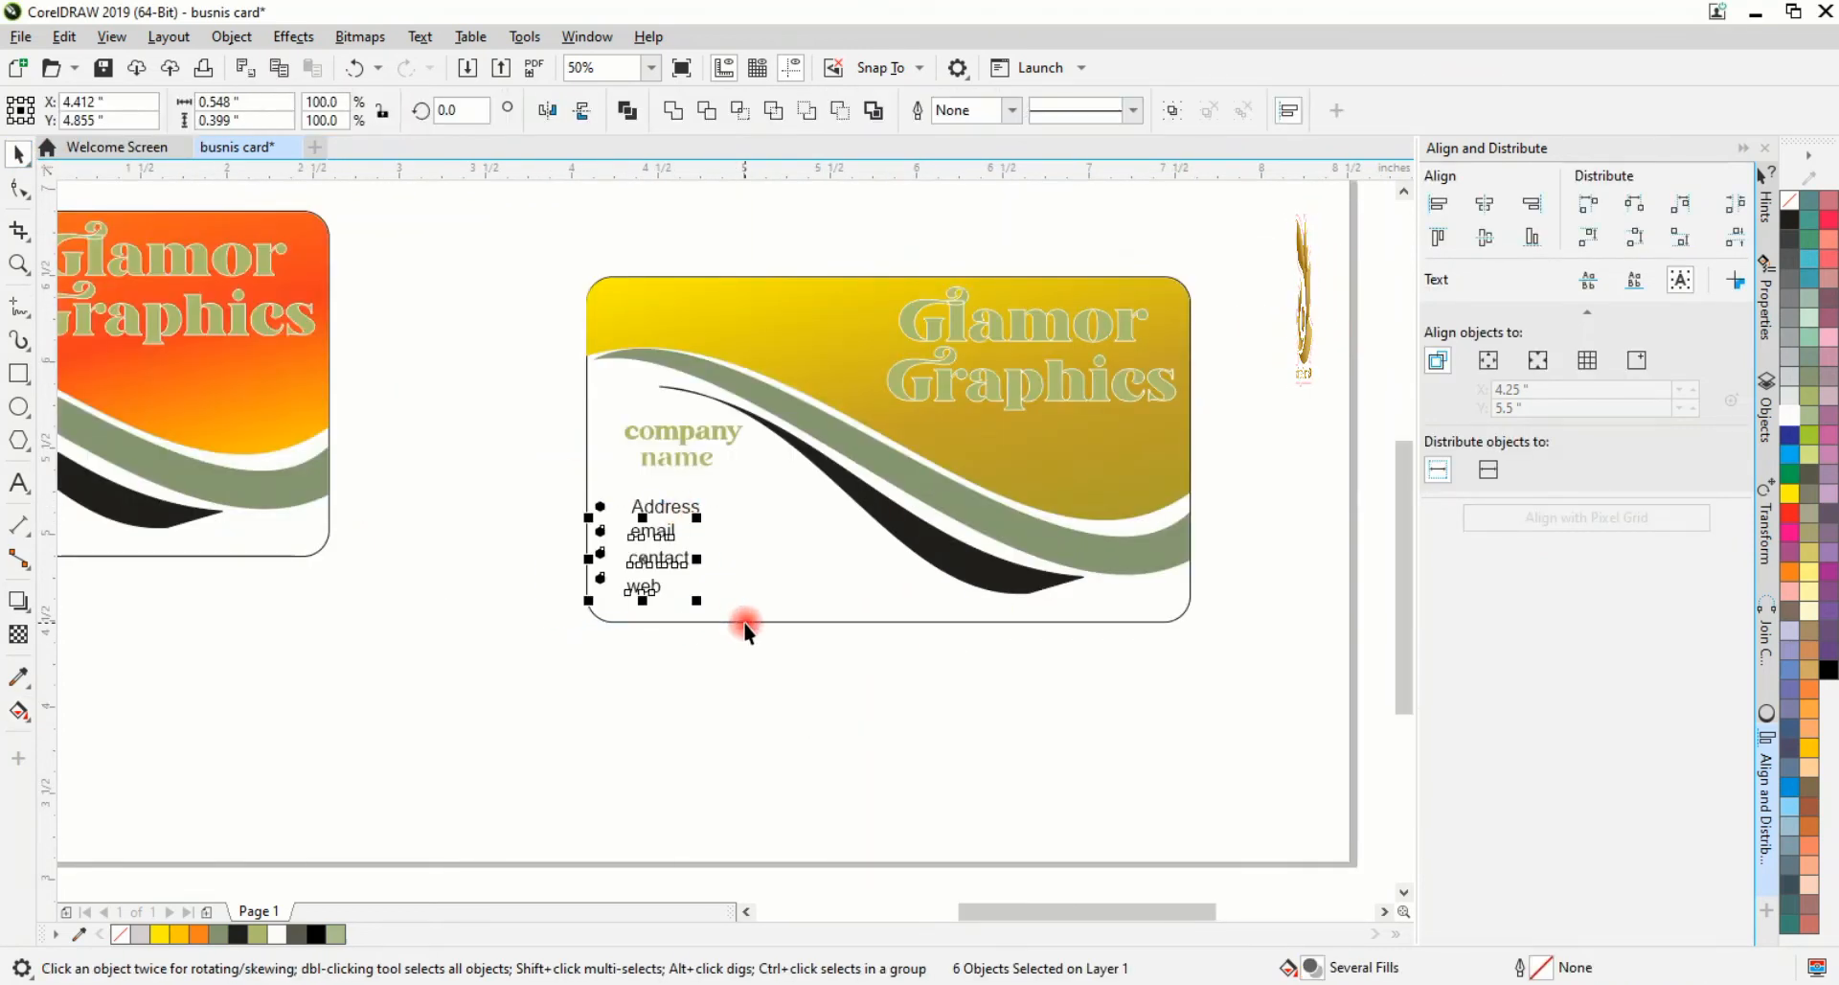
pyautogui.press('Delete')
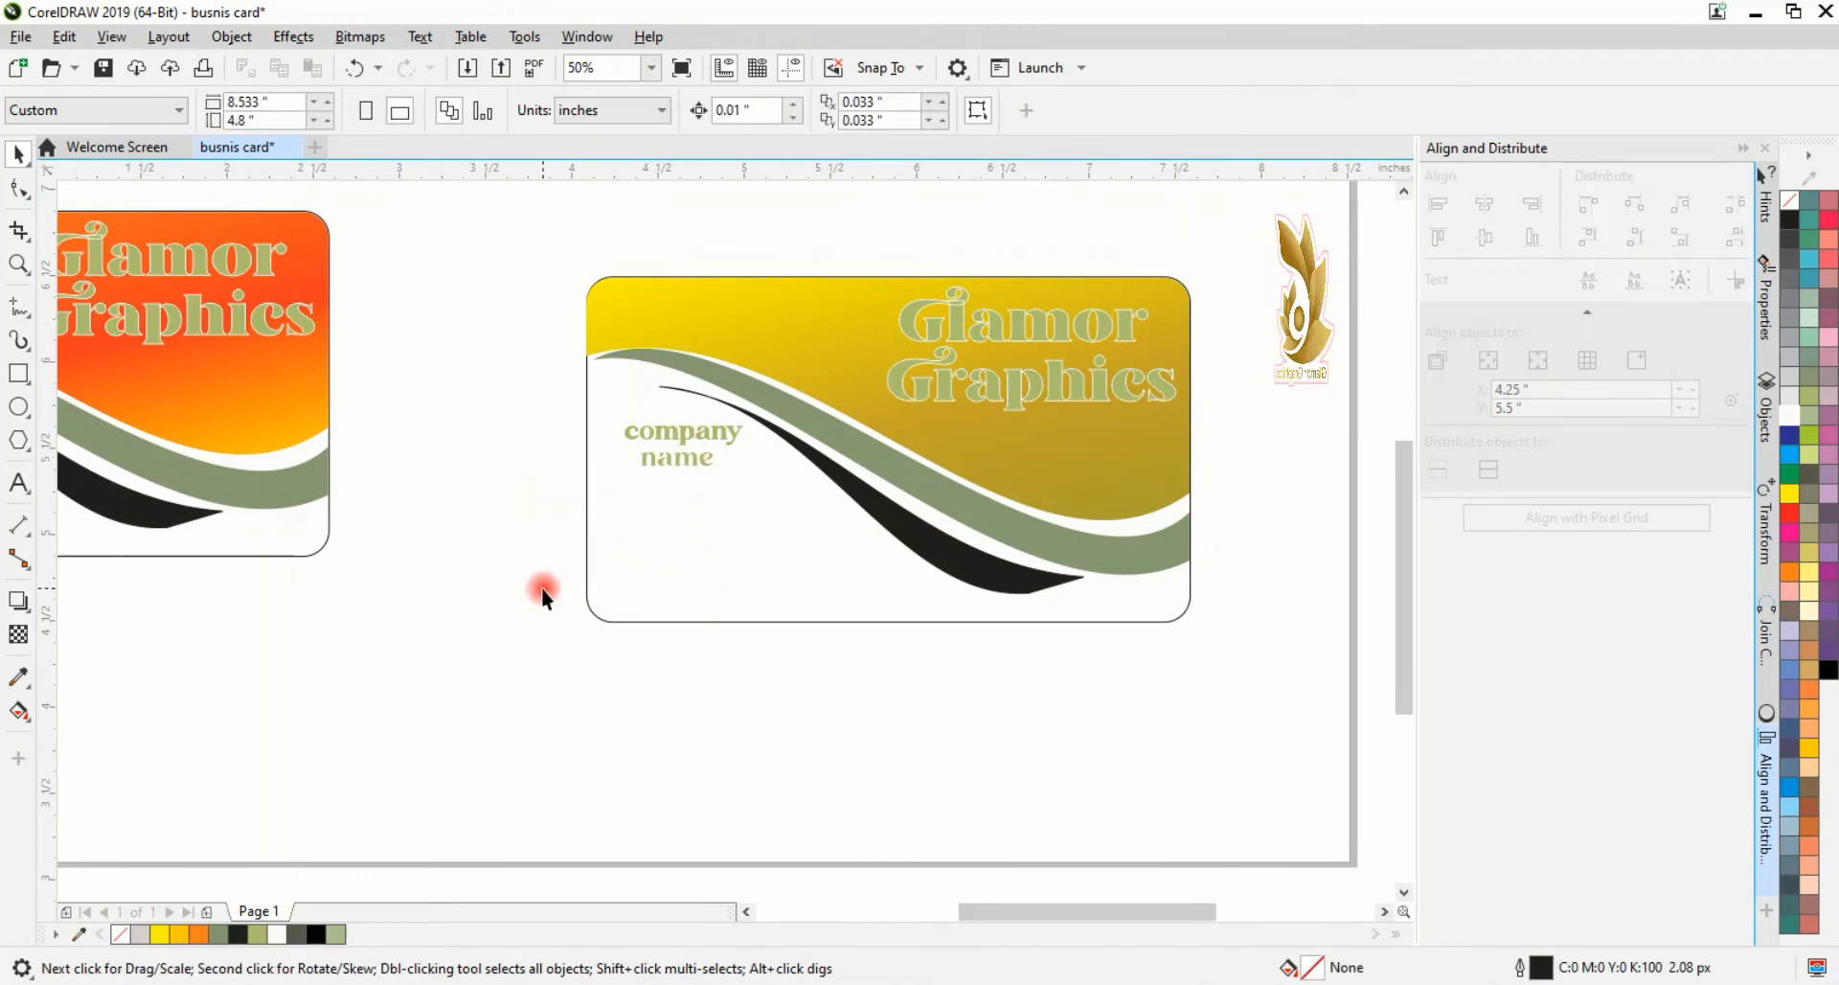
# Step: Copy the "company" text below the company name on the yellow card and add a second line reading "Logo"
pyautogui.click(20, 474)
pyautogui.click(17, 153)
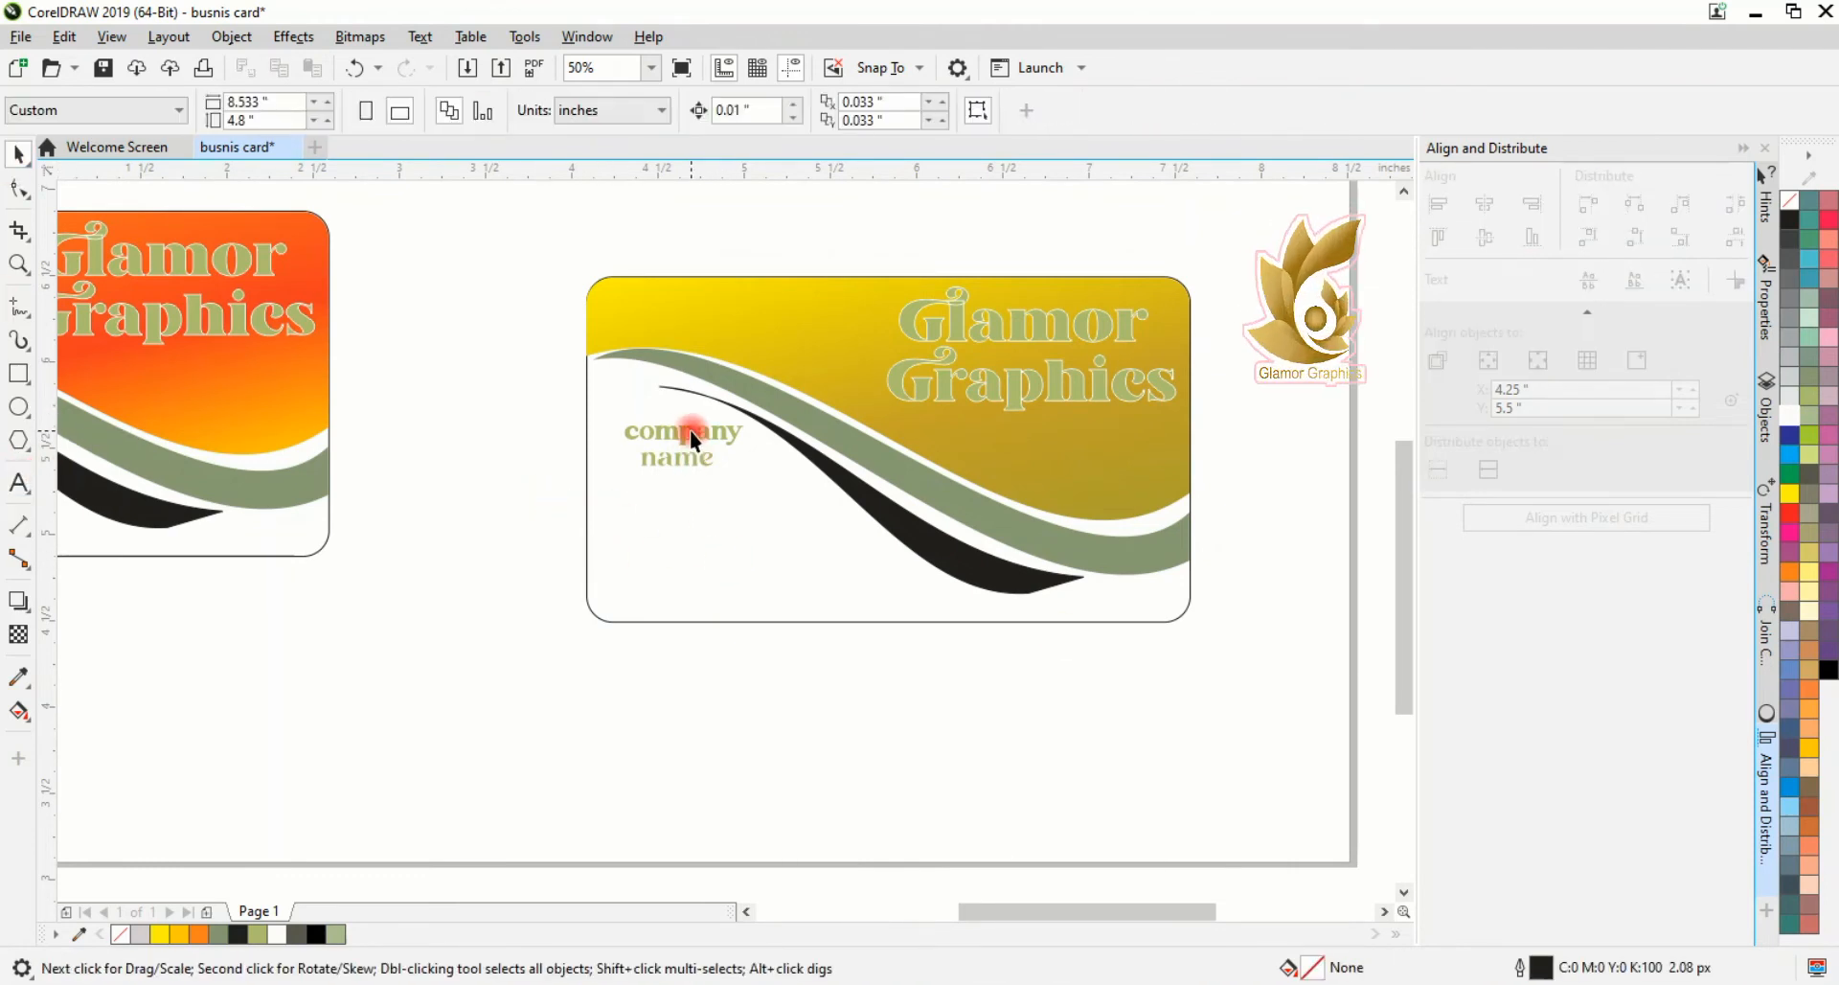
pyautogui.moveTo(690, 429); pyautogui.dragTo(690, 502)
pyautogui.click(18, 482)
pyautogui.click(743, 507)
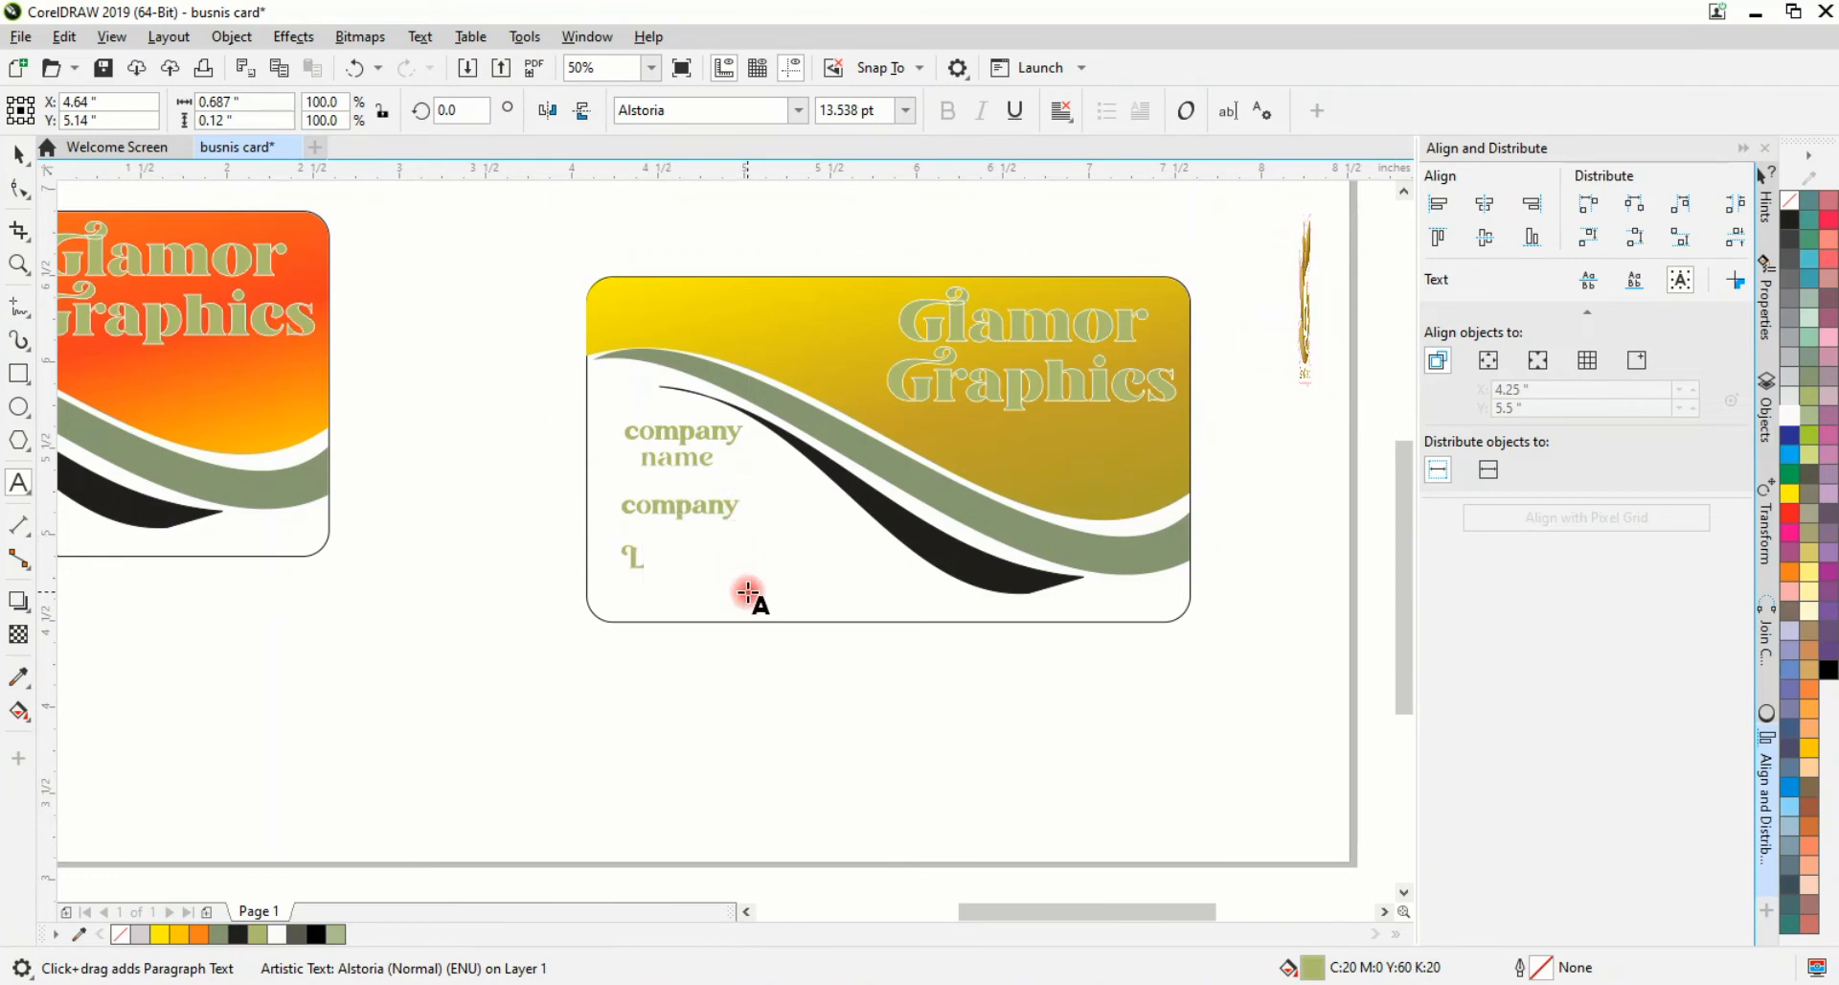
pyautogui.click(17, 153)
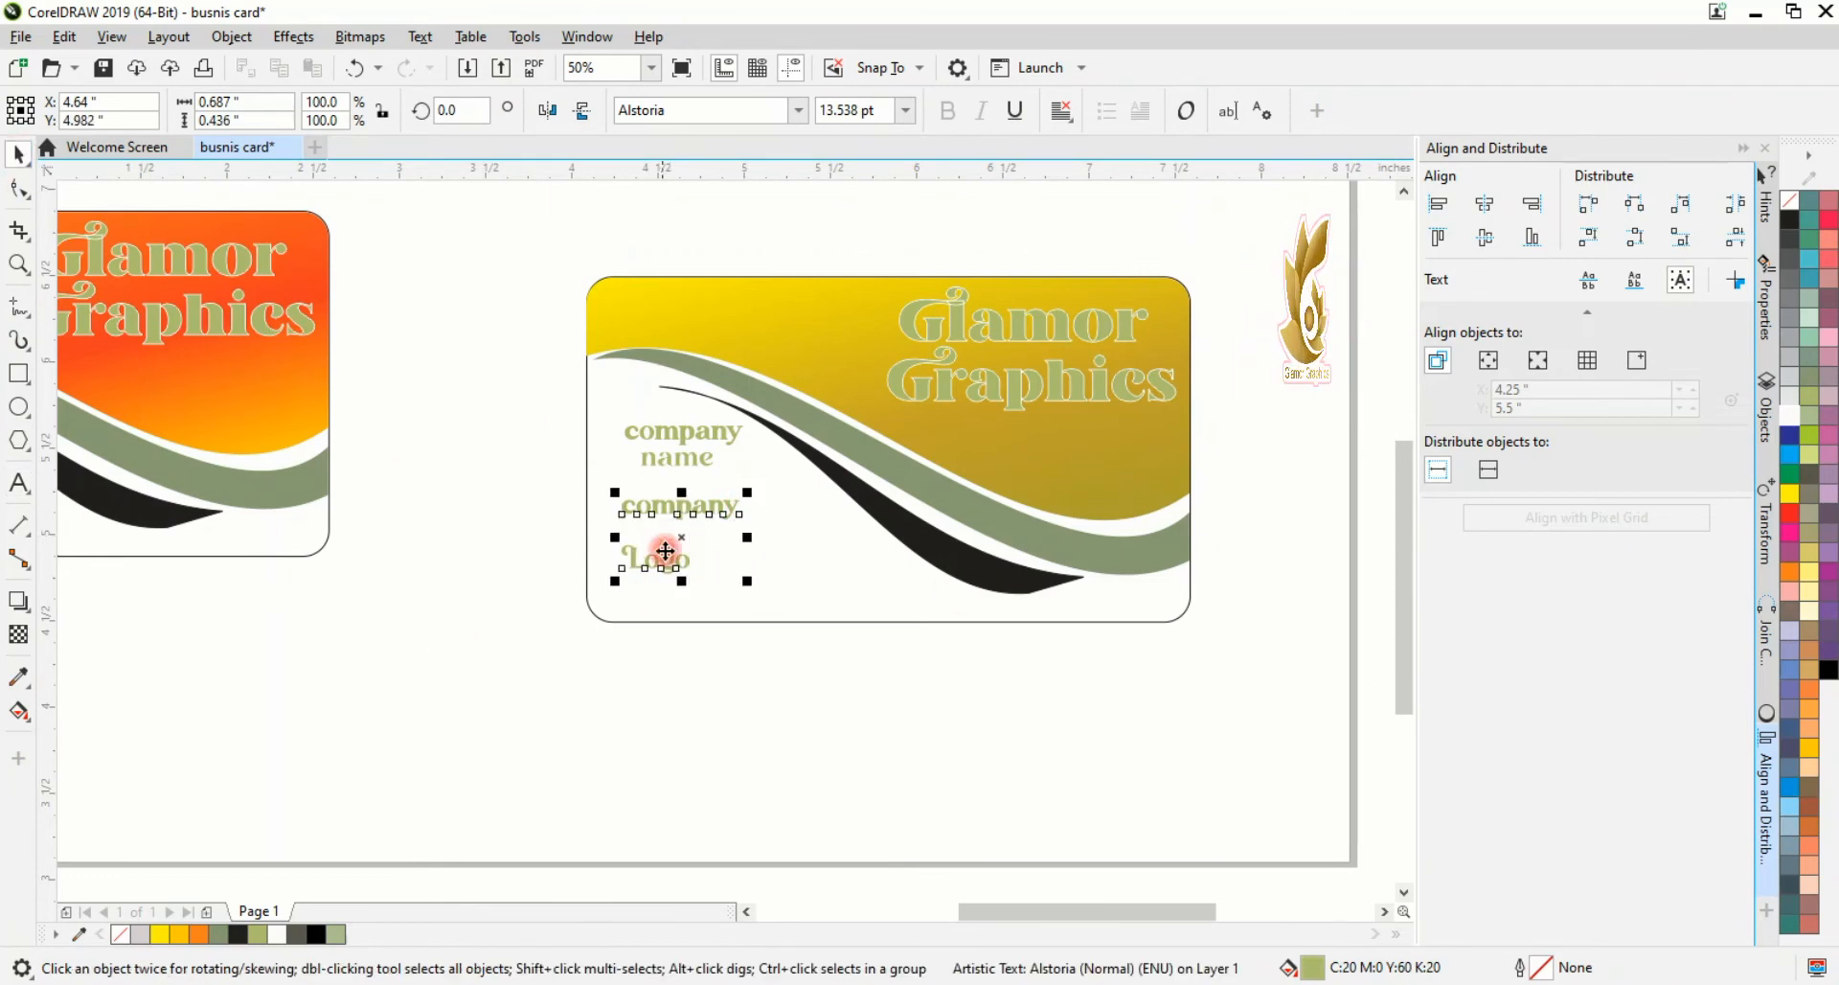
# Step: Separate "Logo" from the lower "company" text and centre it closely beneath that word
pyautogui.moveTo(653, 569); pyautogui.dragTo(658, 565)
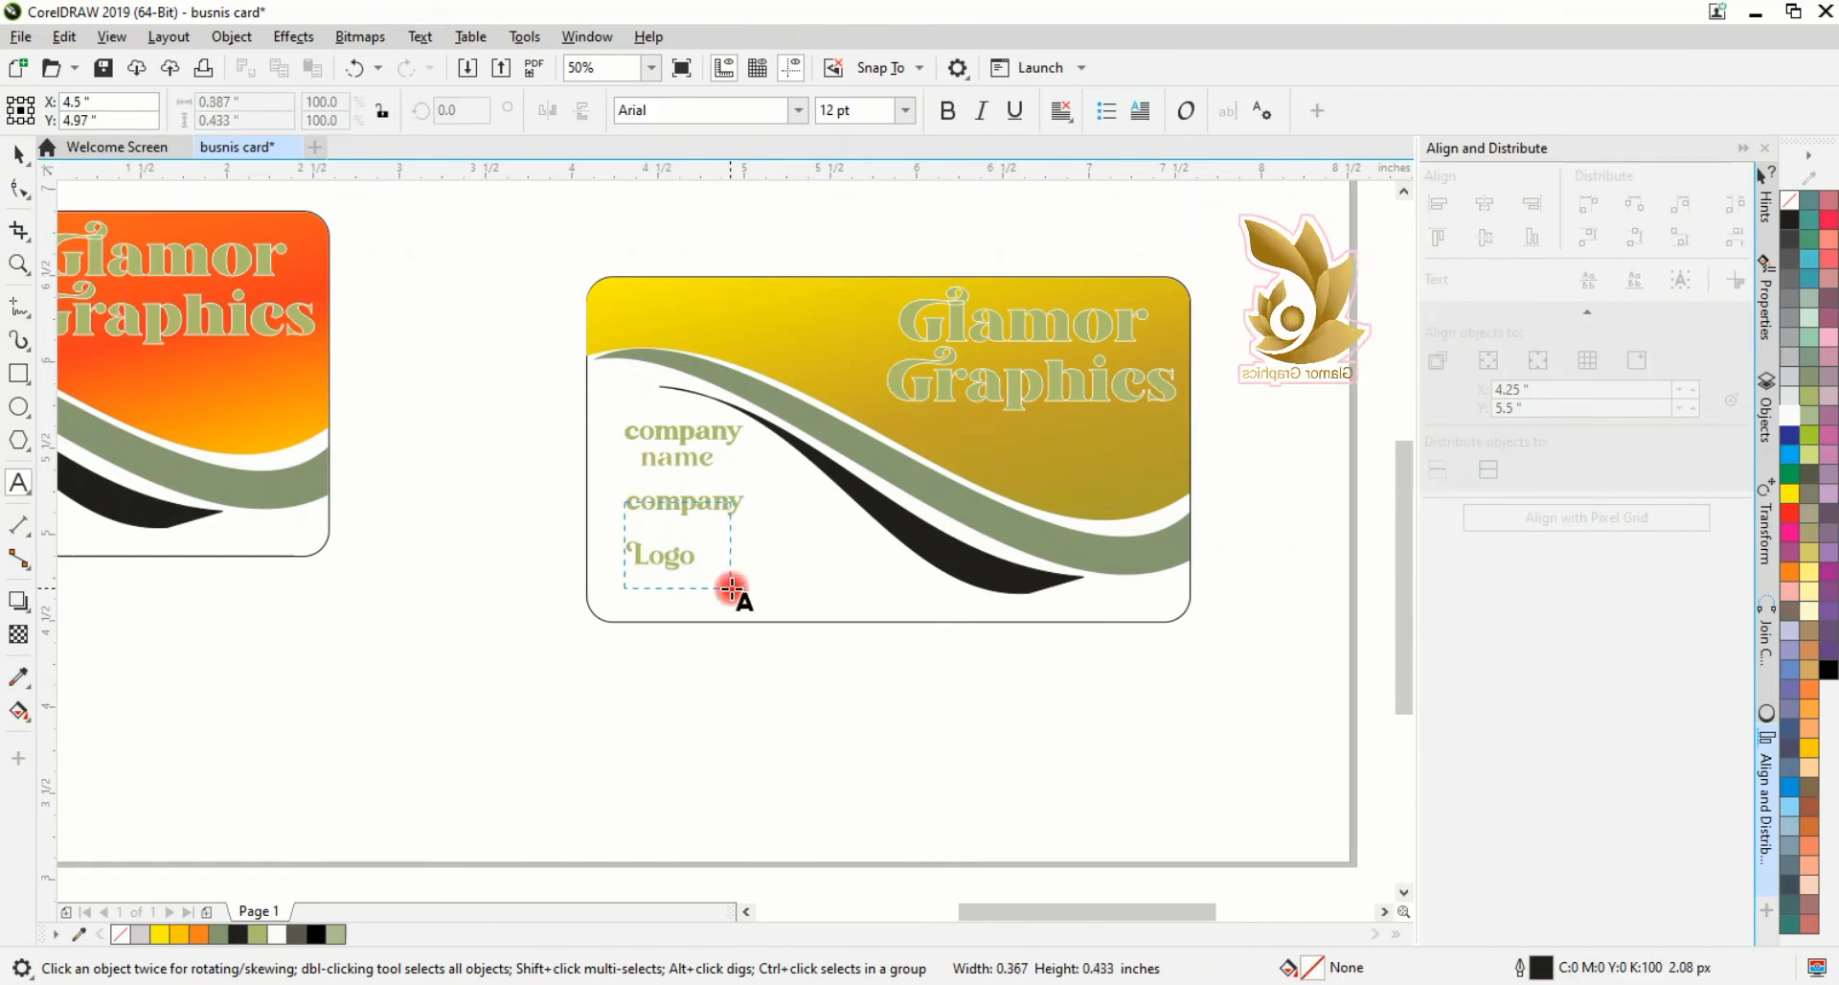
pyautogui.click(798, 812)
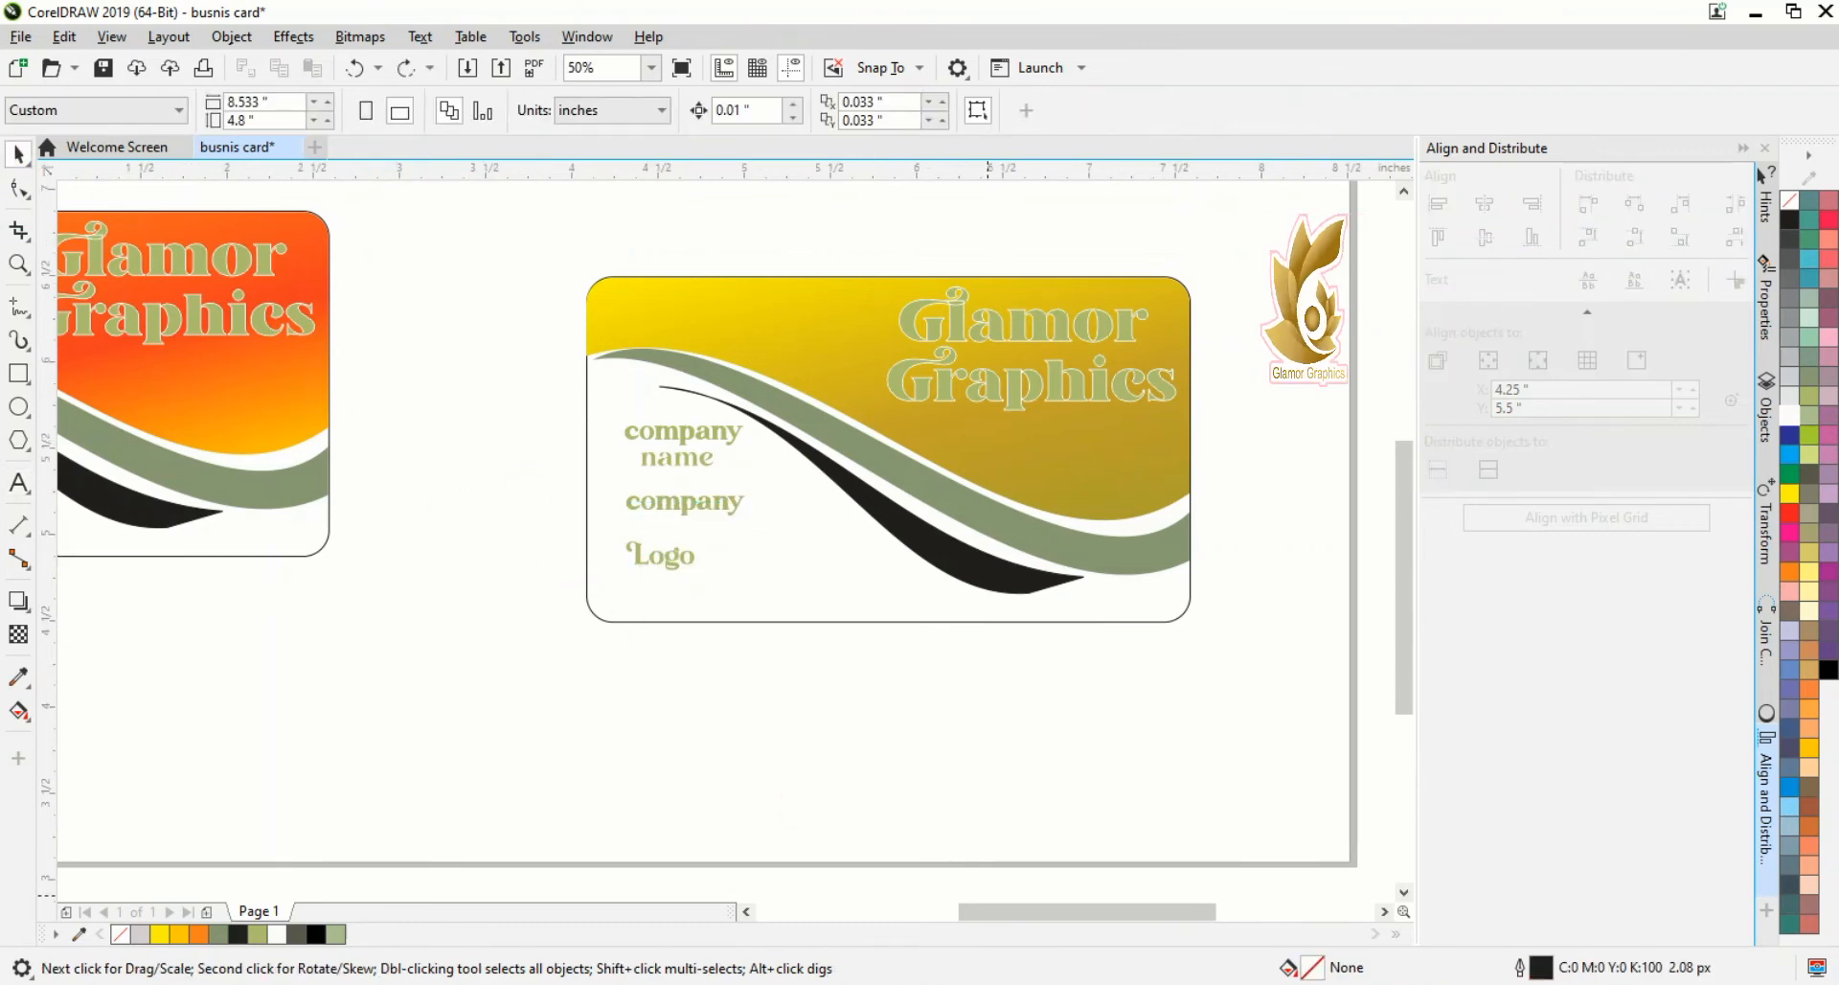
pyautogui.click(669, 514)
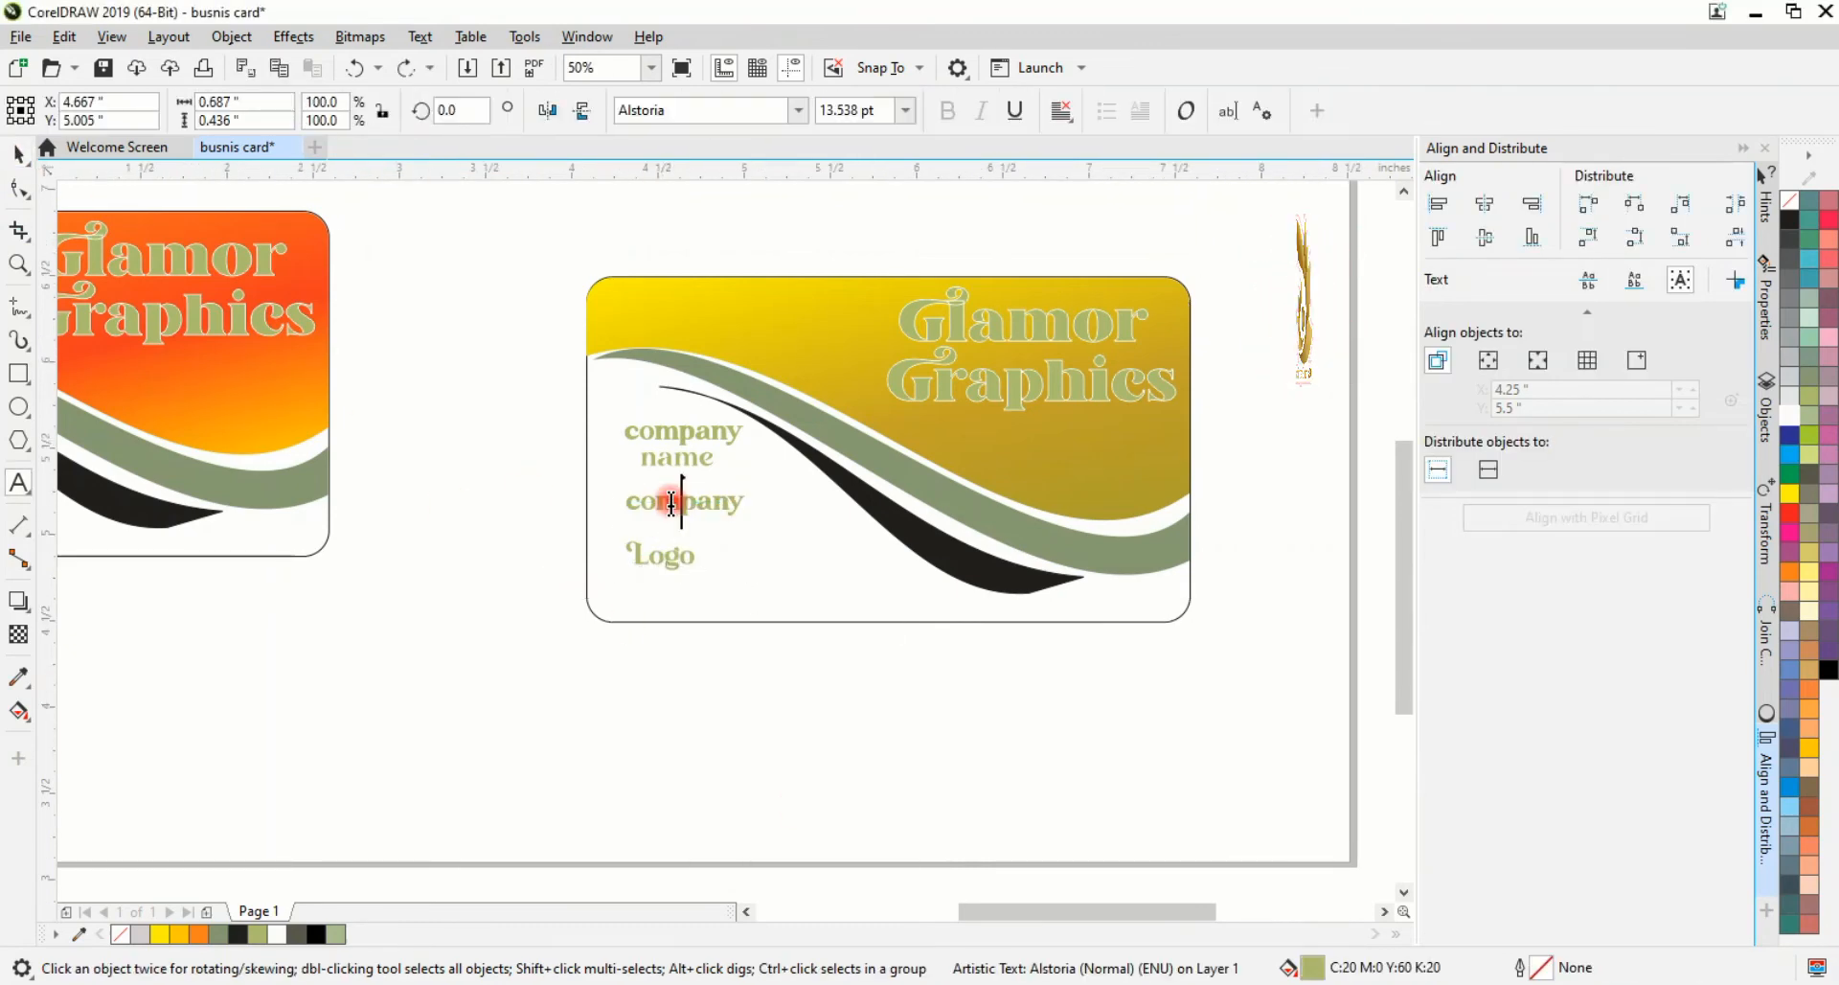
pyautogui.doubleClick(637, 556)
pyautogui.moveTo(684, 556); pyautogui.dragTo(717, 561)
pyautogui.click(781, 576)
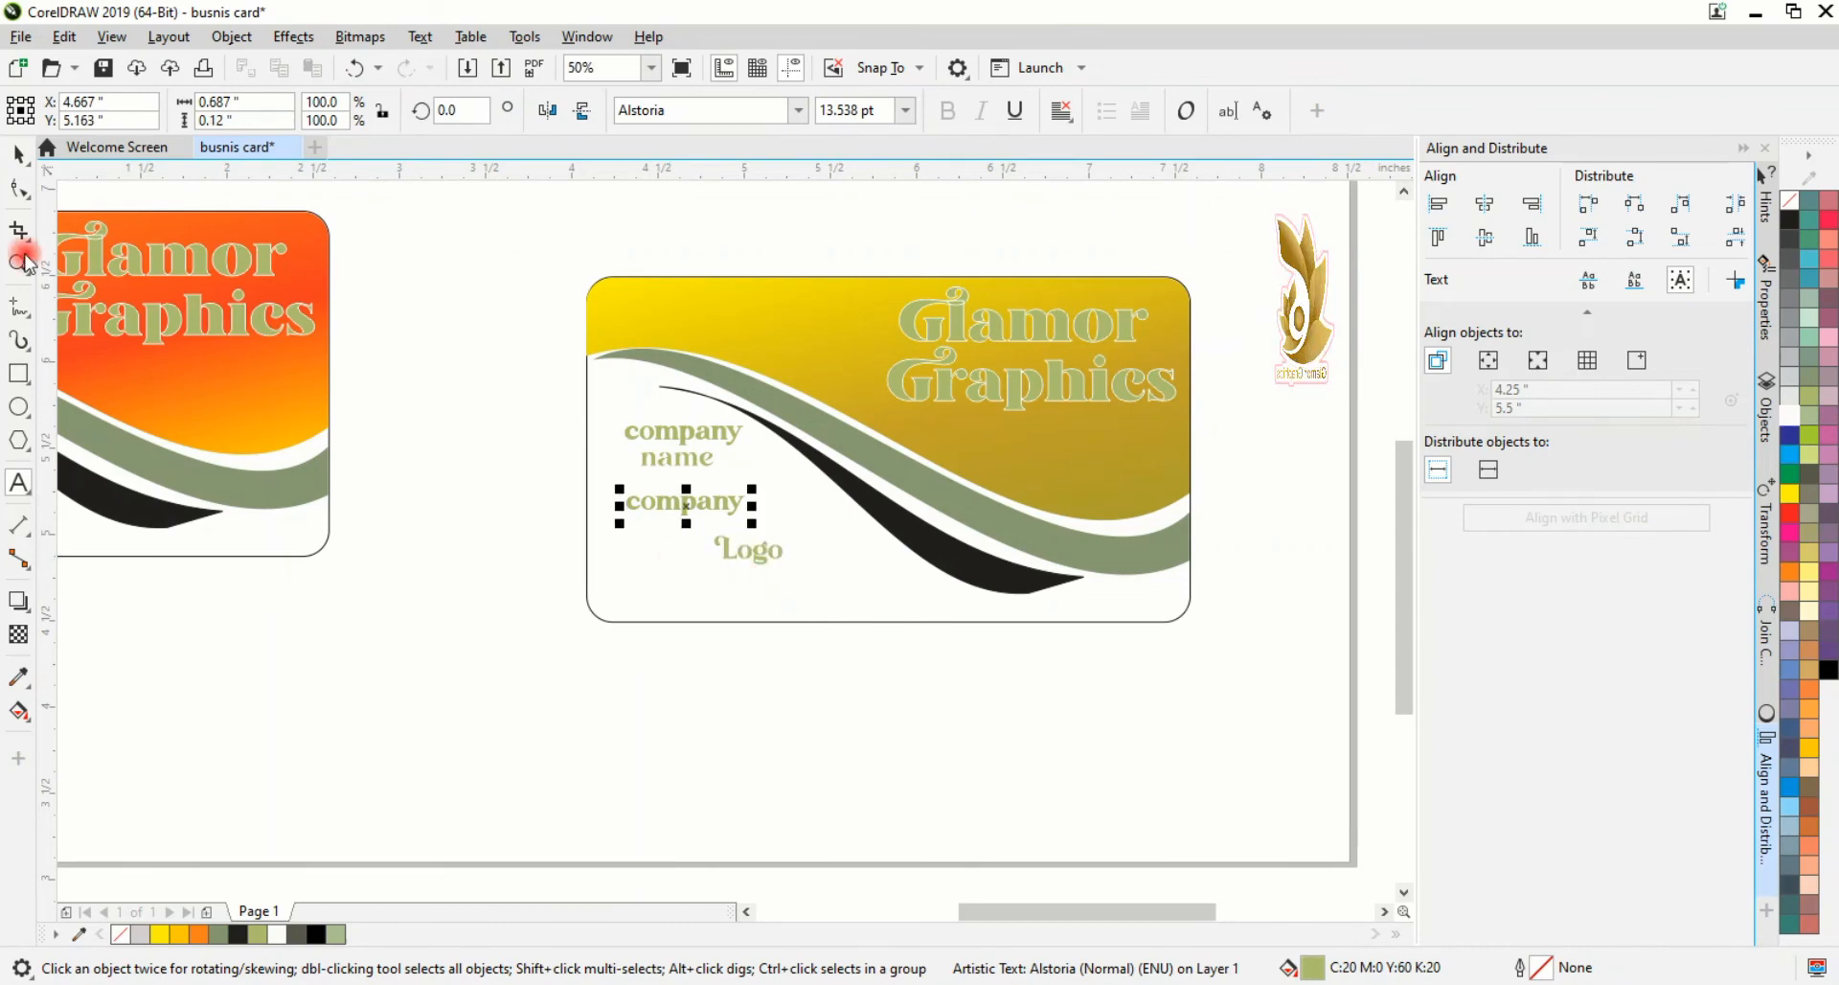
pyautogui.click(25, 160)
pyautogui.click(51, 155)
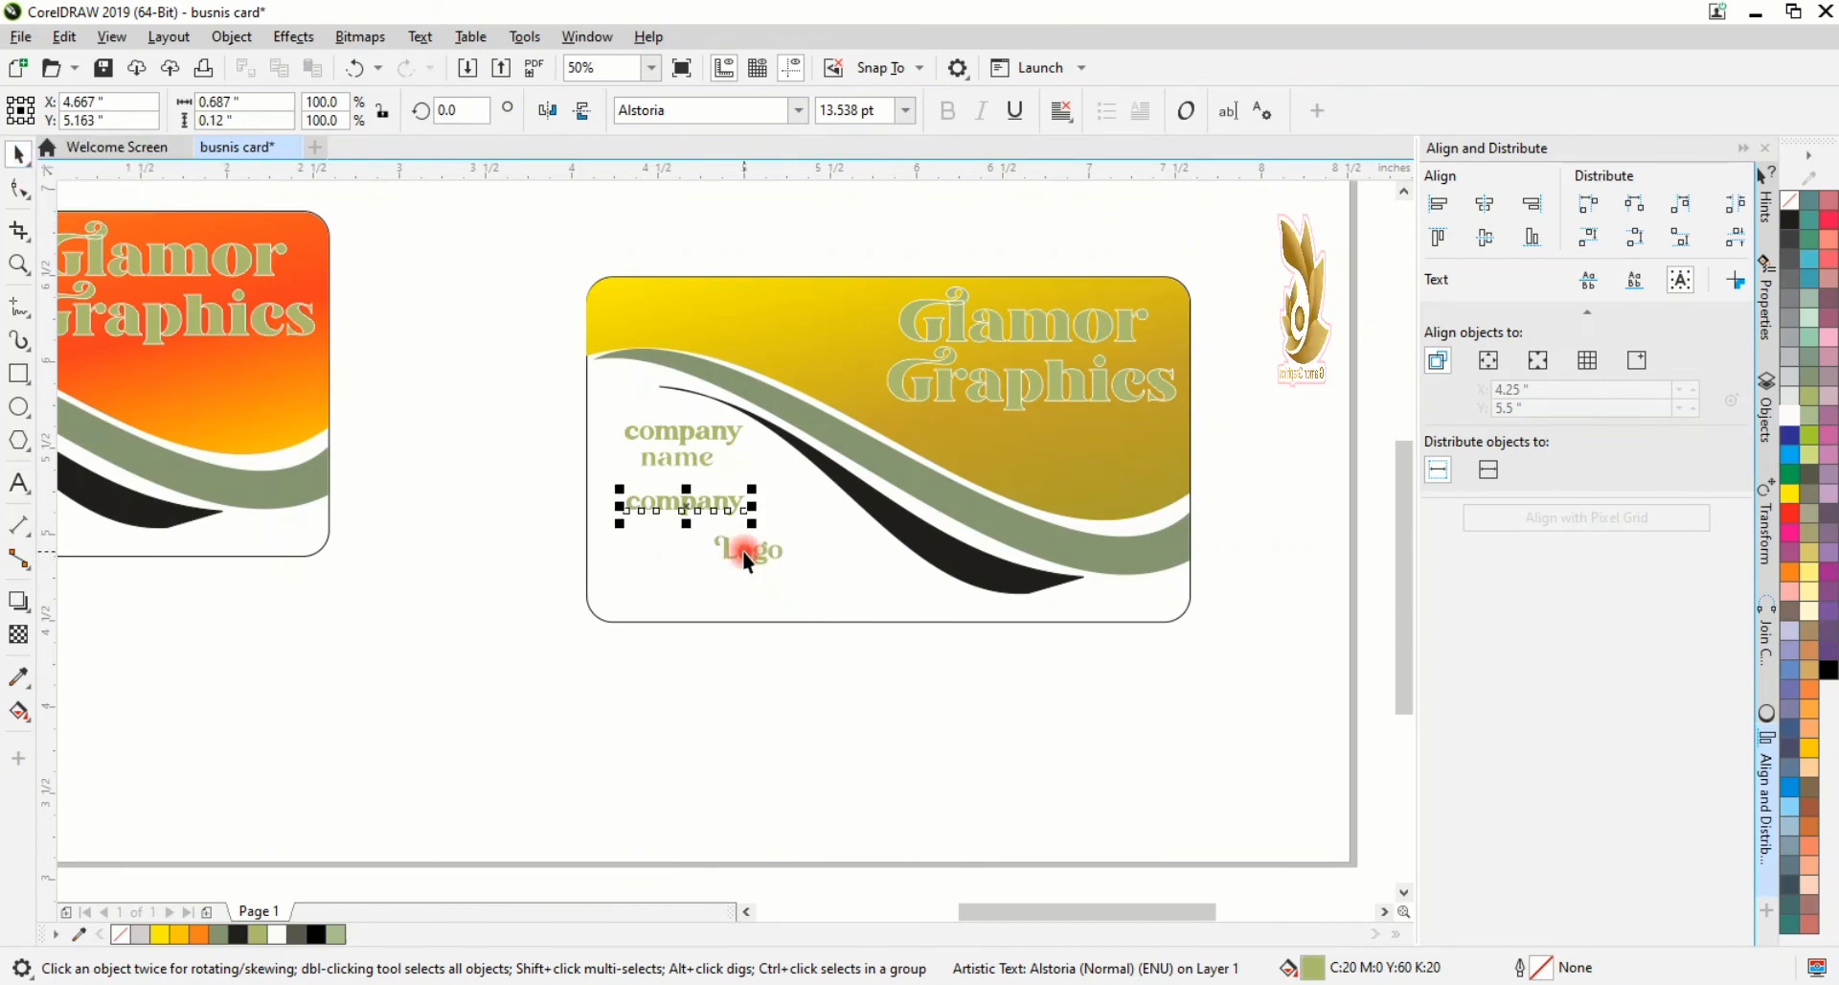
pyautogui.click(700, 688)
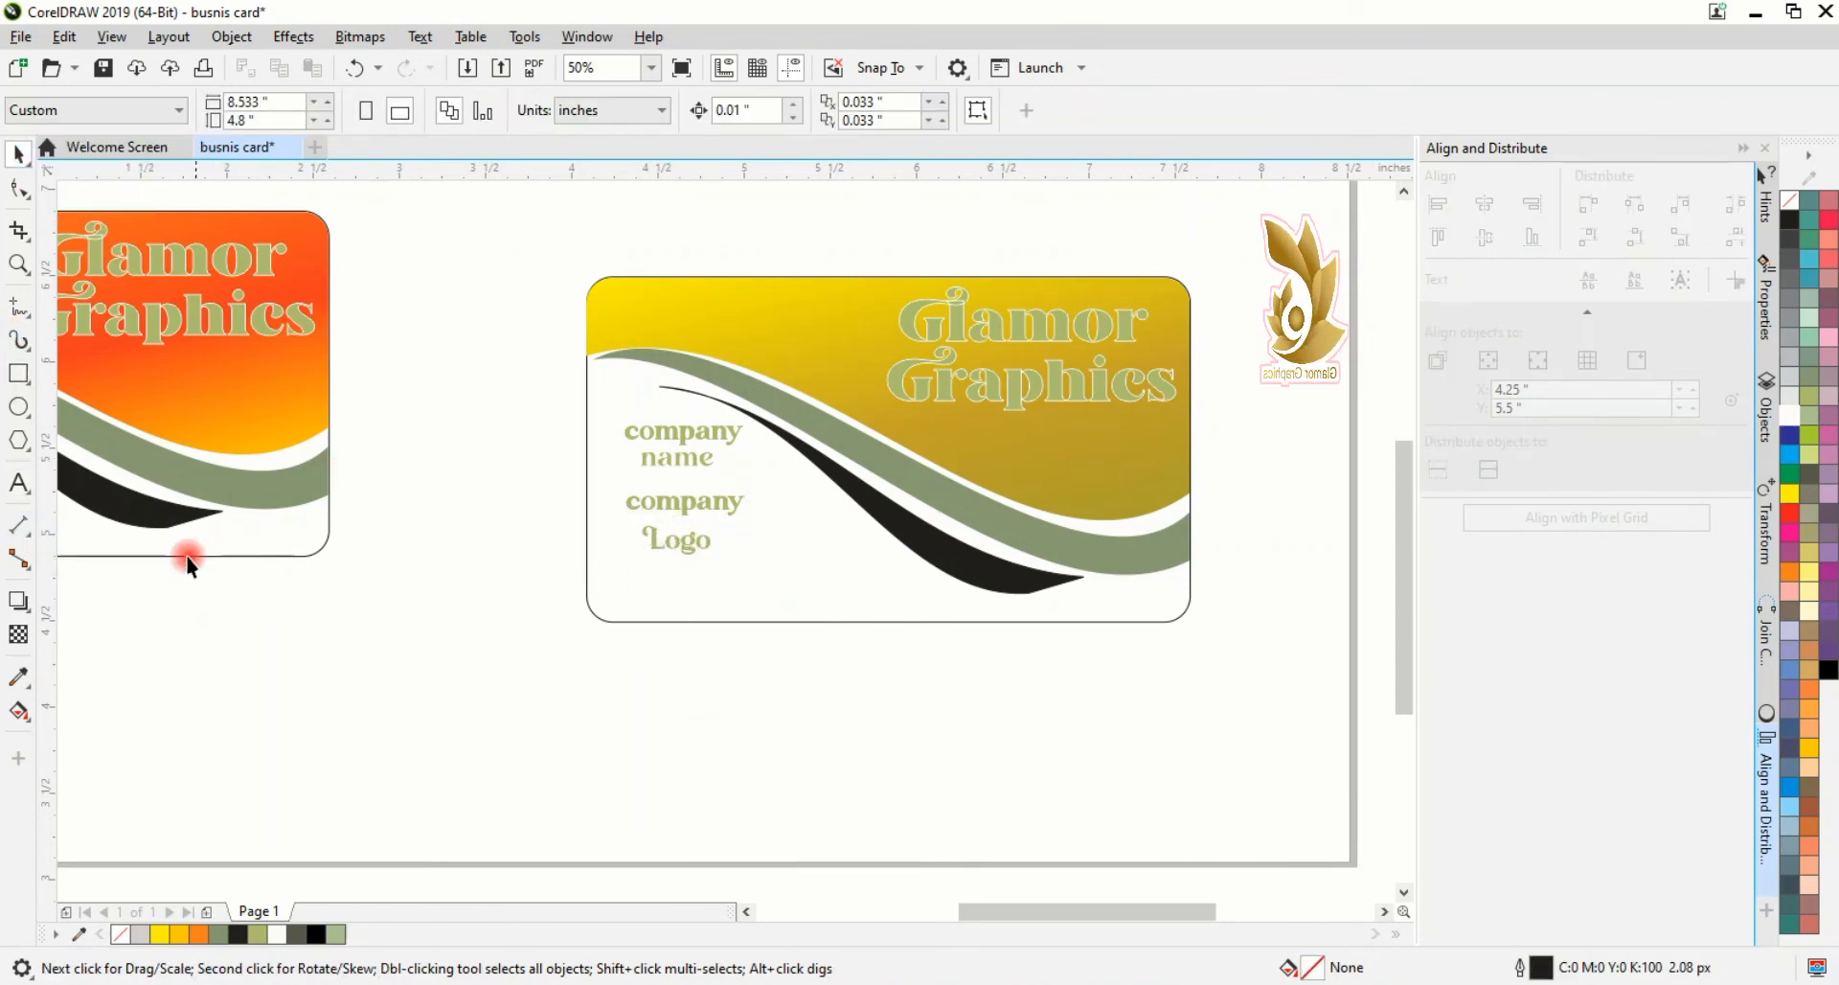
# Step: Place a copy of the lower "company" text at the yellow card's bottom edge, beneath the black wave
pyautogui.click(638, 496)
pyautogui.moveTo(812, 570); pyautogui.dragTo(927, 613)
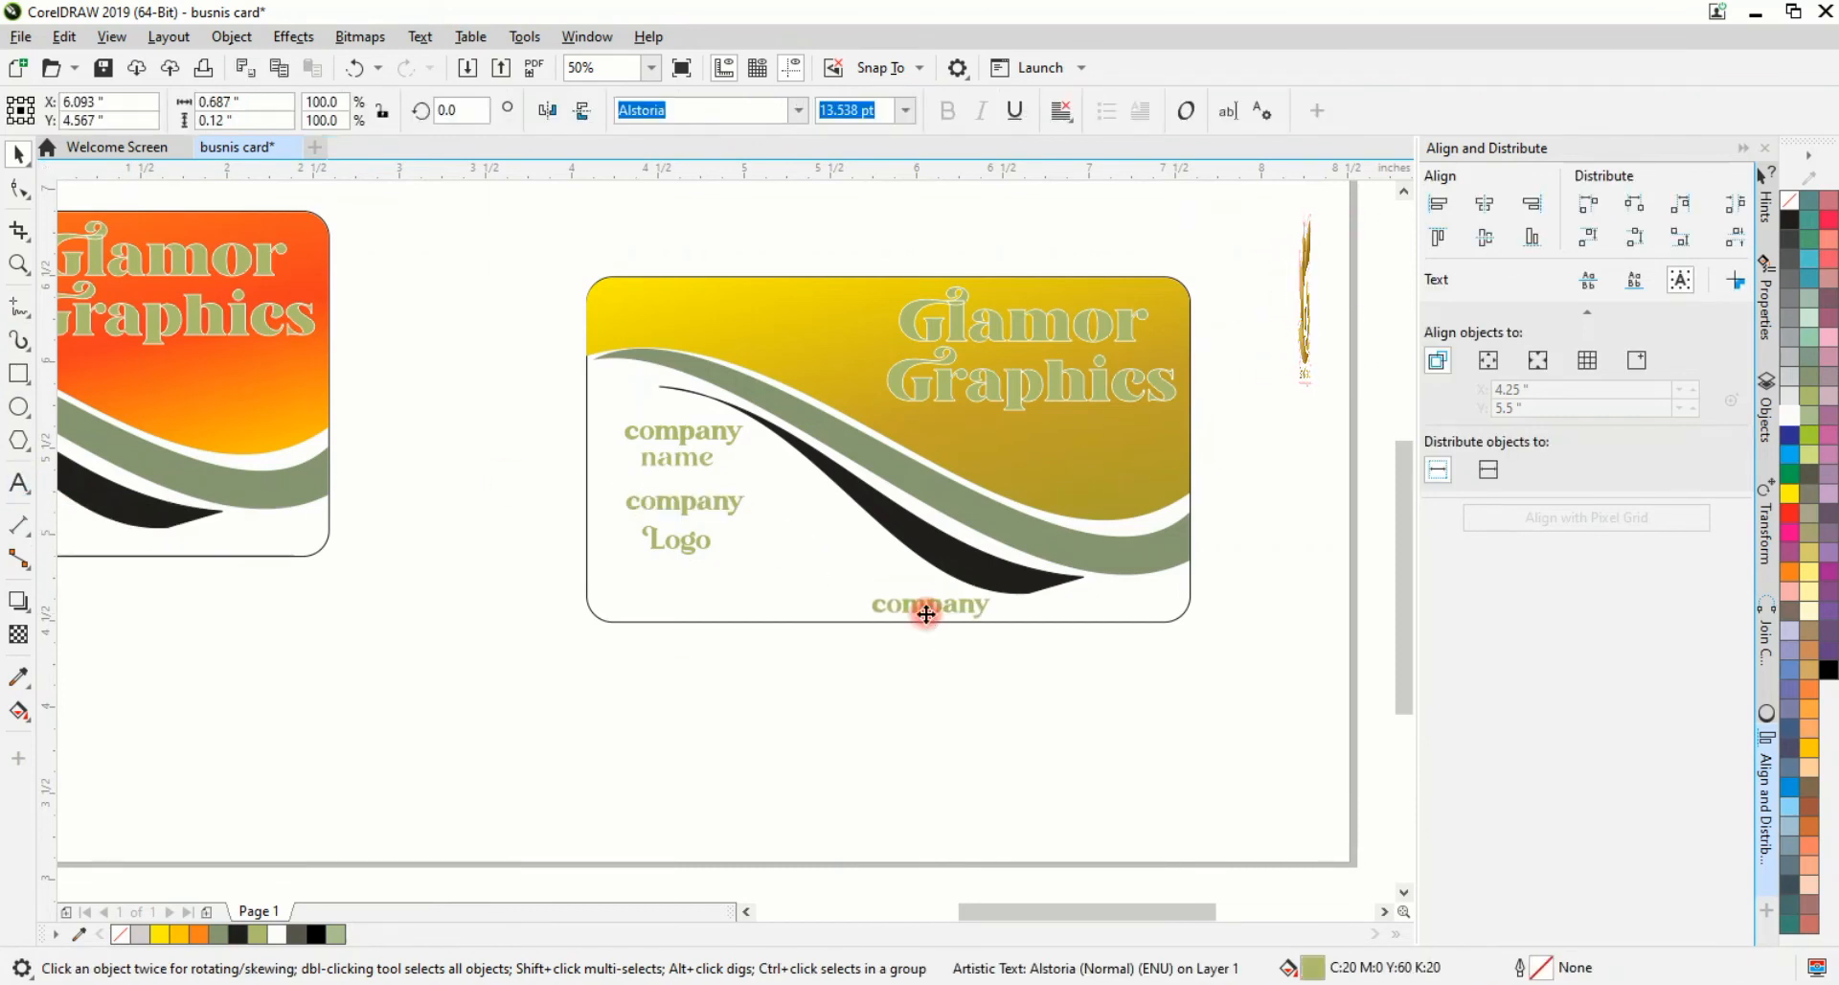
# Step: Try replacing the copied text with "adress" followed by five dots, and undo the change
pyautogui.press('F8')
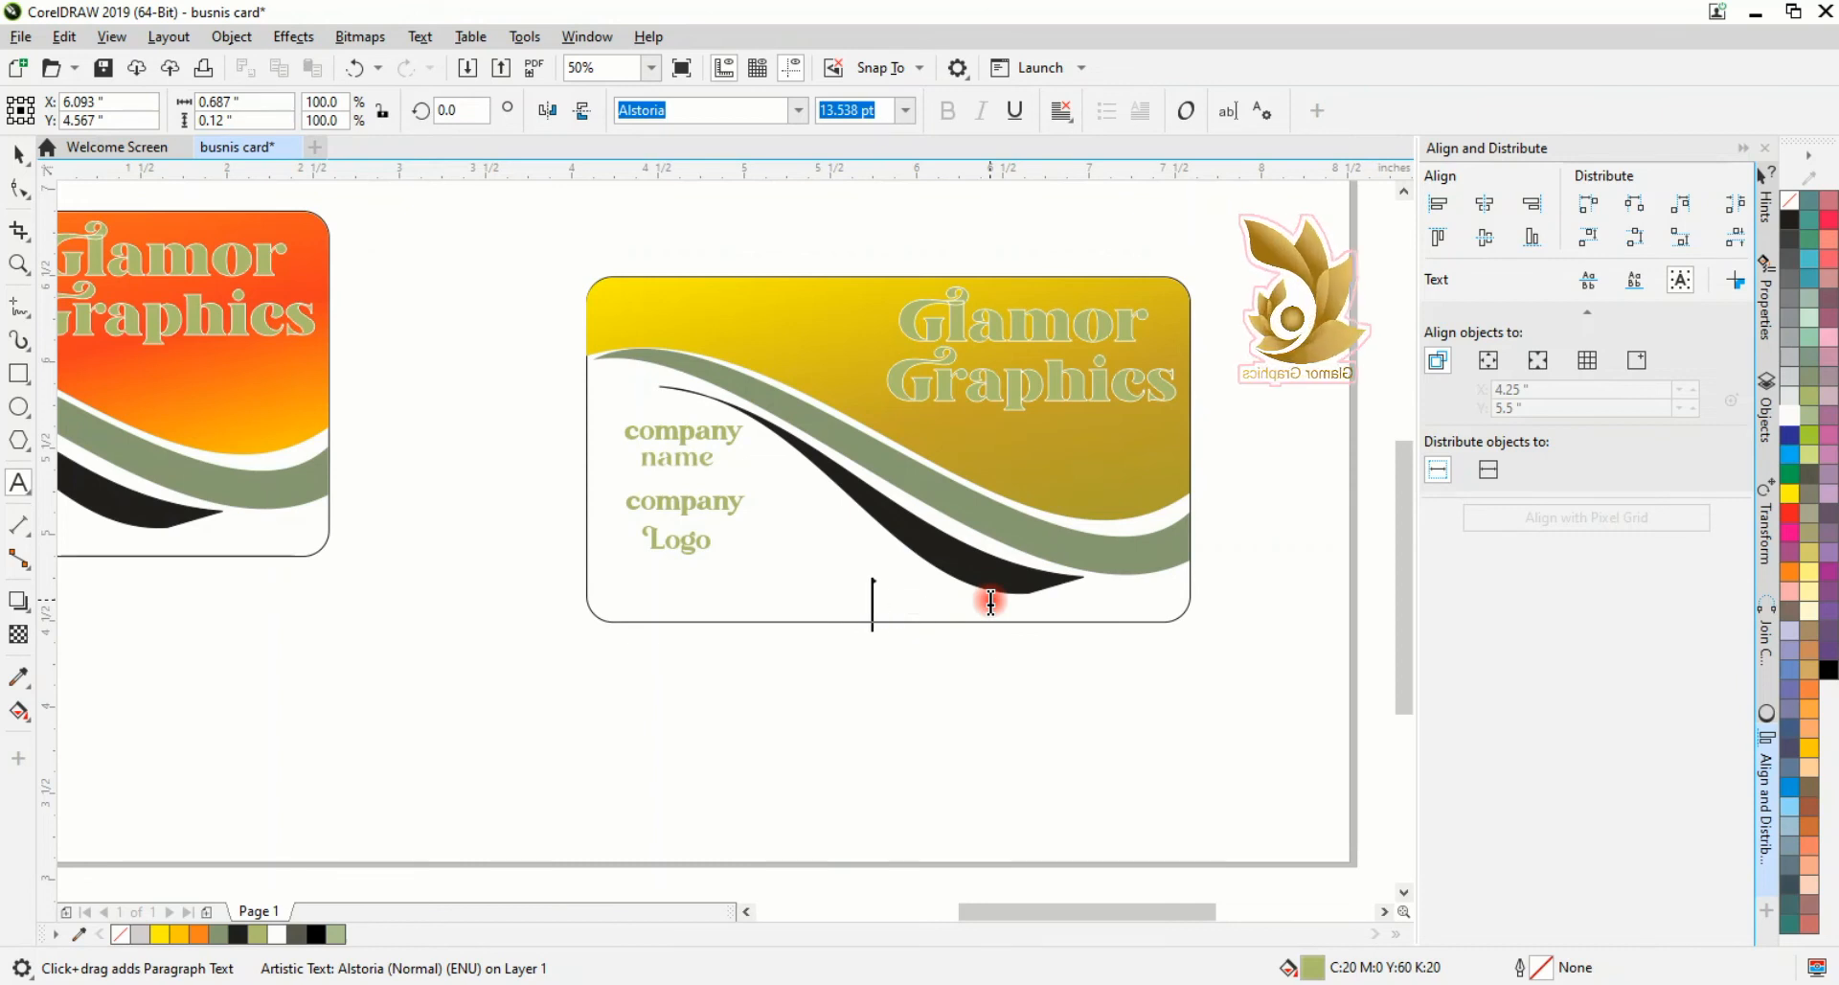
pyautogui.write('.....')
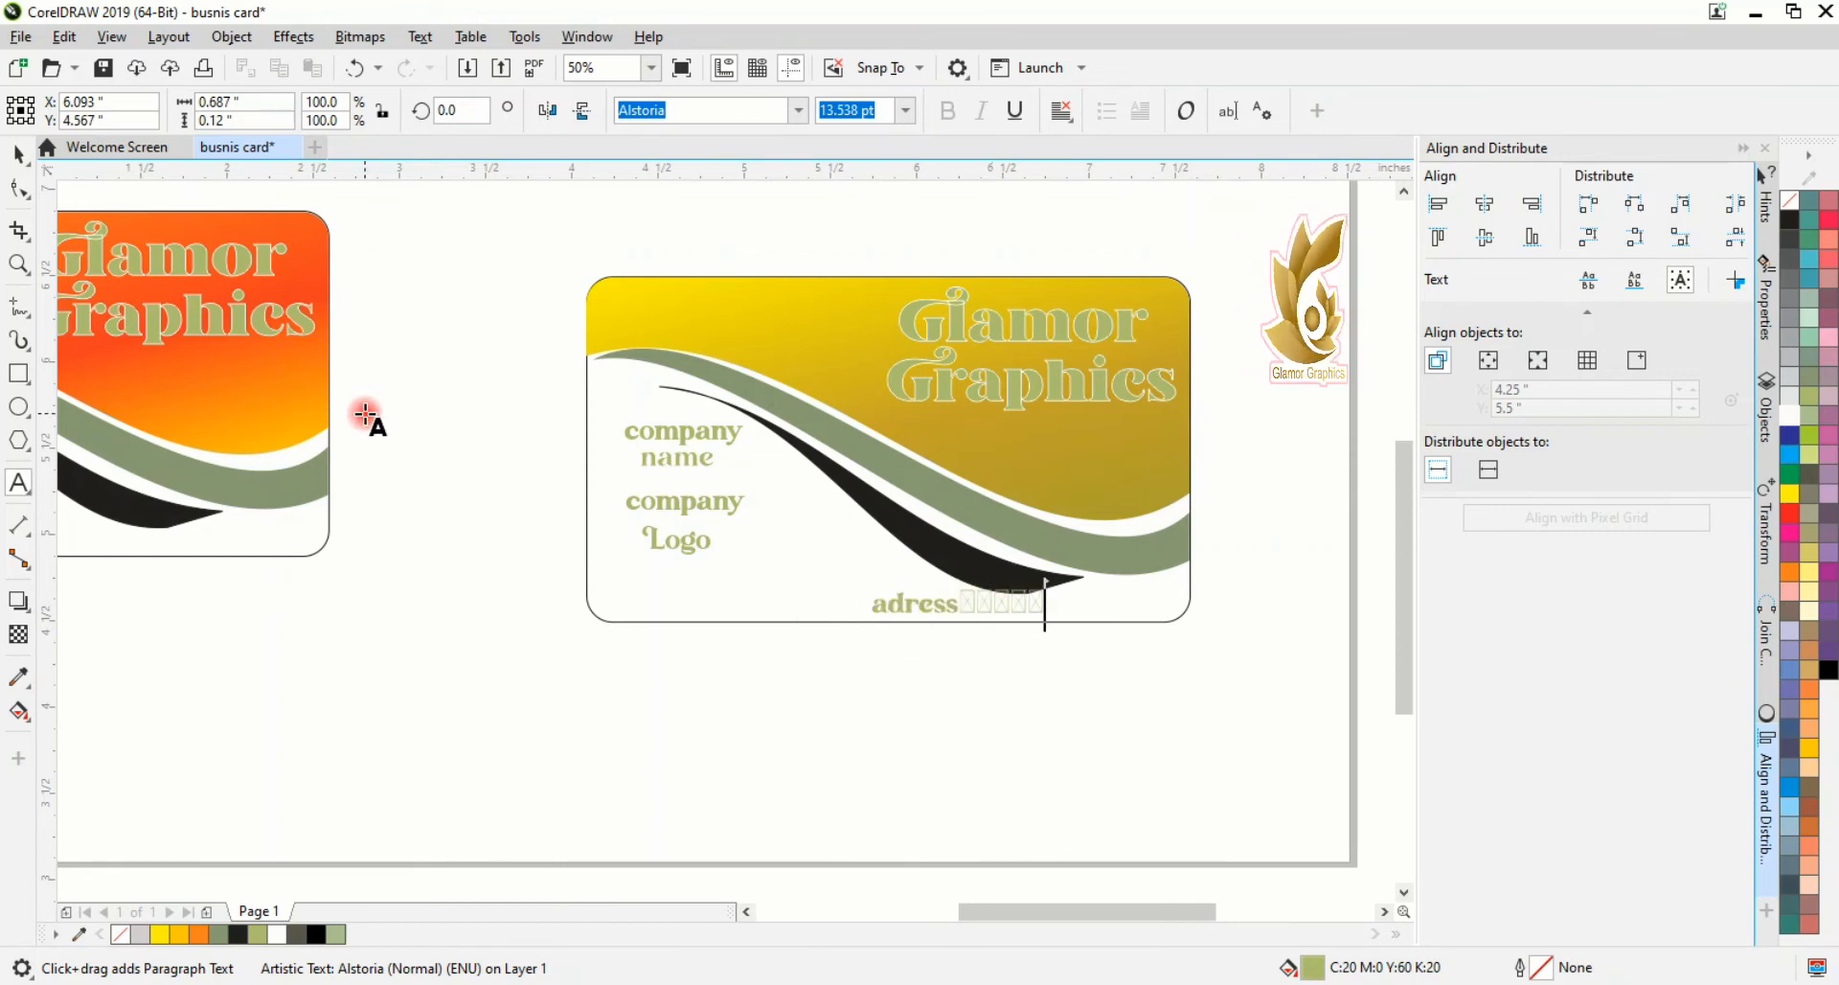
pyautogui.click(27, 162)
pyautogui.click(62, 156)
pyautogui.hotkey('ctrl', 'z')
pyautogui.press('z')
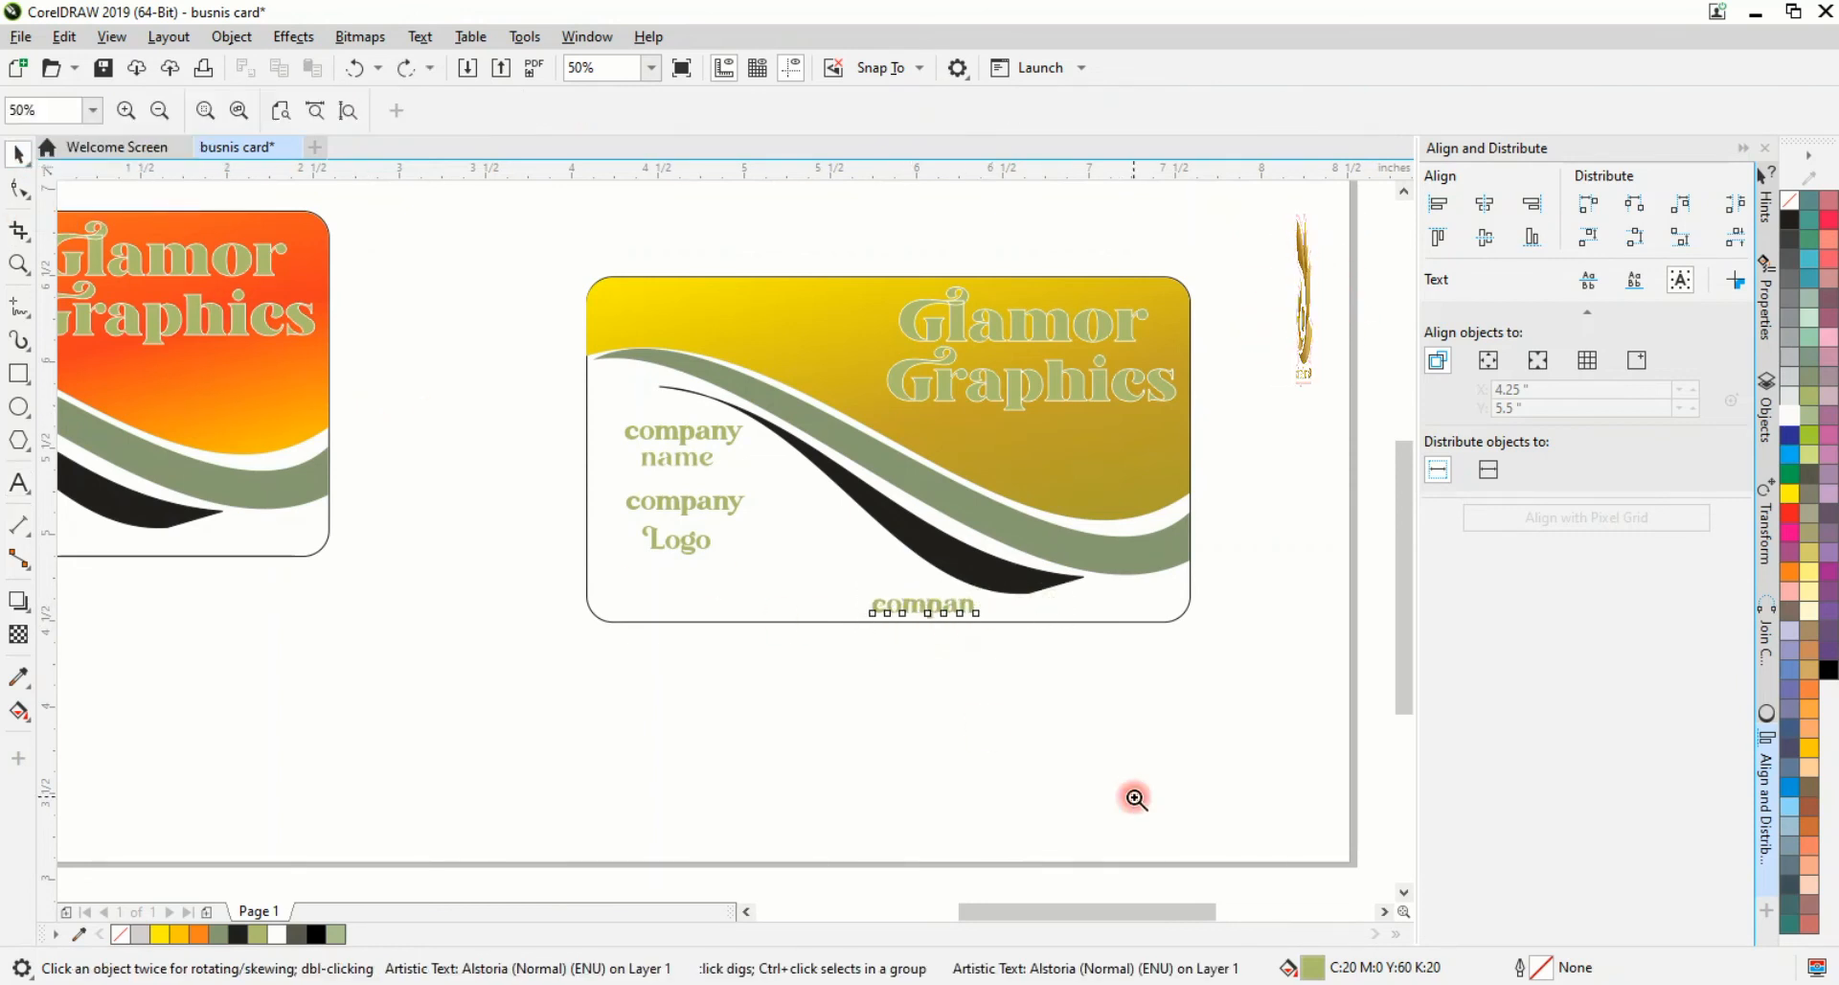
# Step: Replace the text at the yellow card's bottom edge with "address"
pyautogui.click(15, 156)
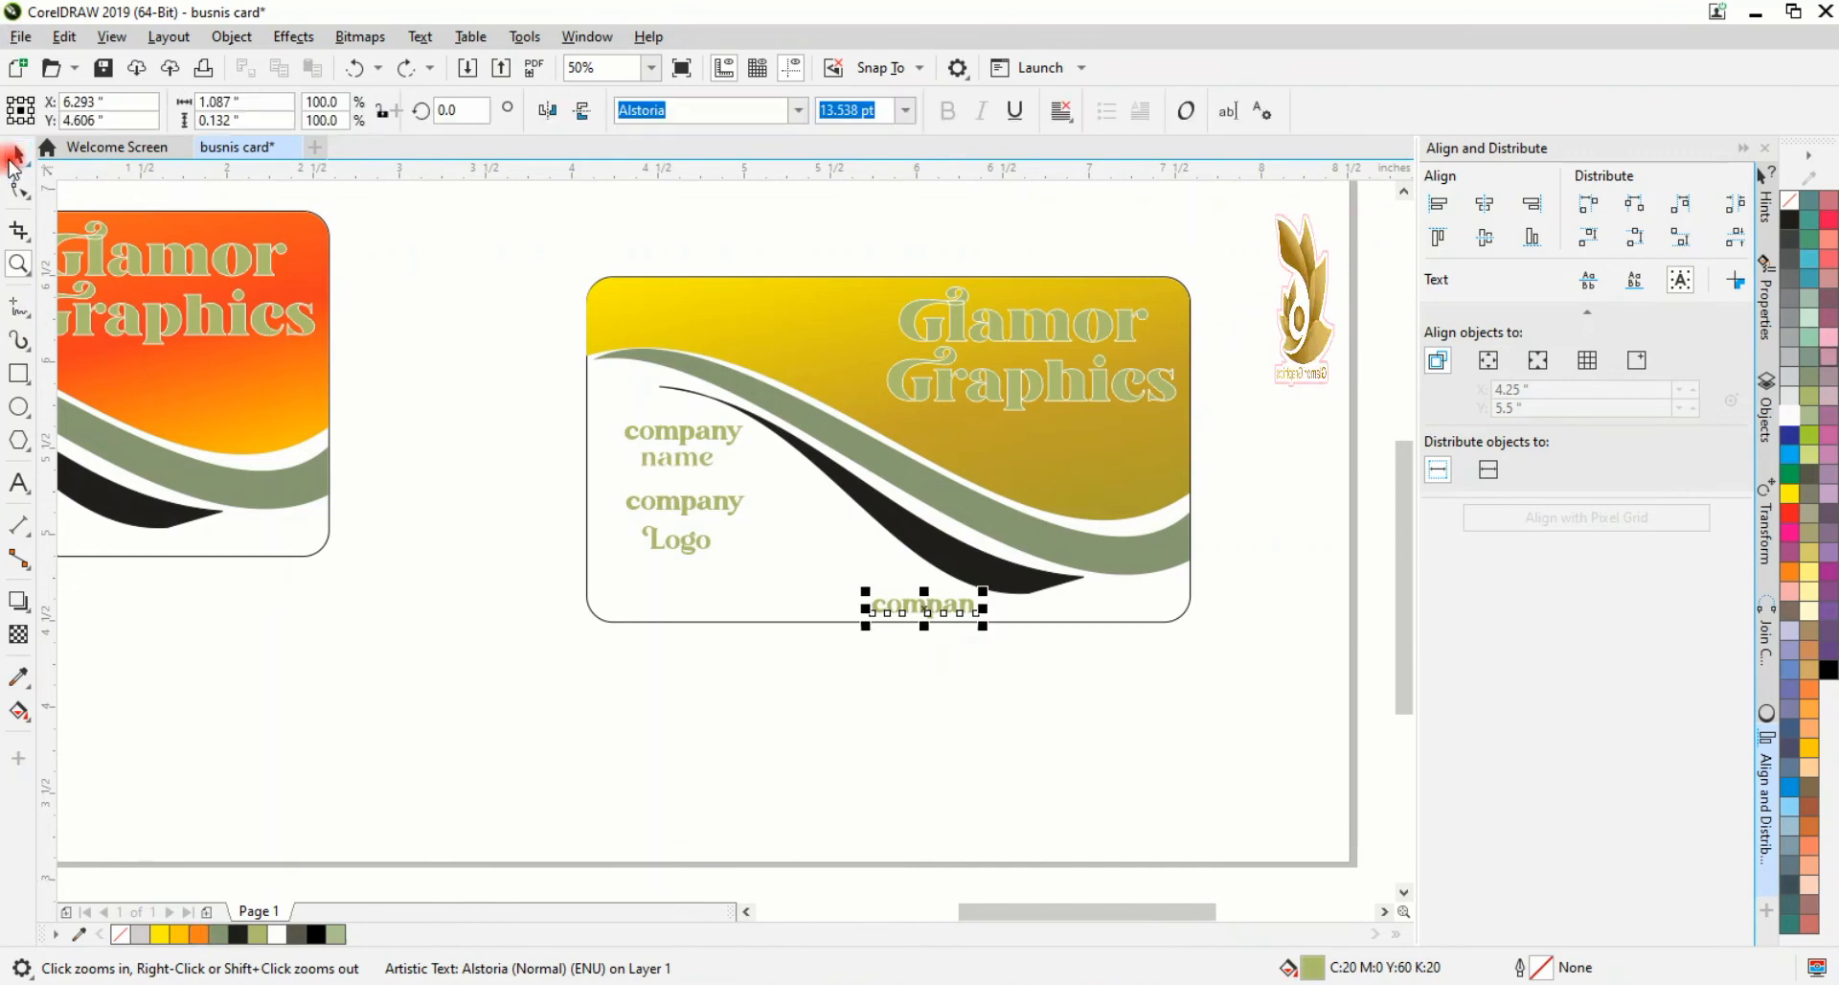
pyautogui.doubleClick(973, 608)
pyautogui.press('BackSpace')
pyautogui.press('BackSpace')
pyautogui.press('BackSpace')
pyautogui.press('BackSpace')
pyautogui.press('BackSpace')
pyautogui.press('BackSpace')
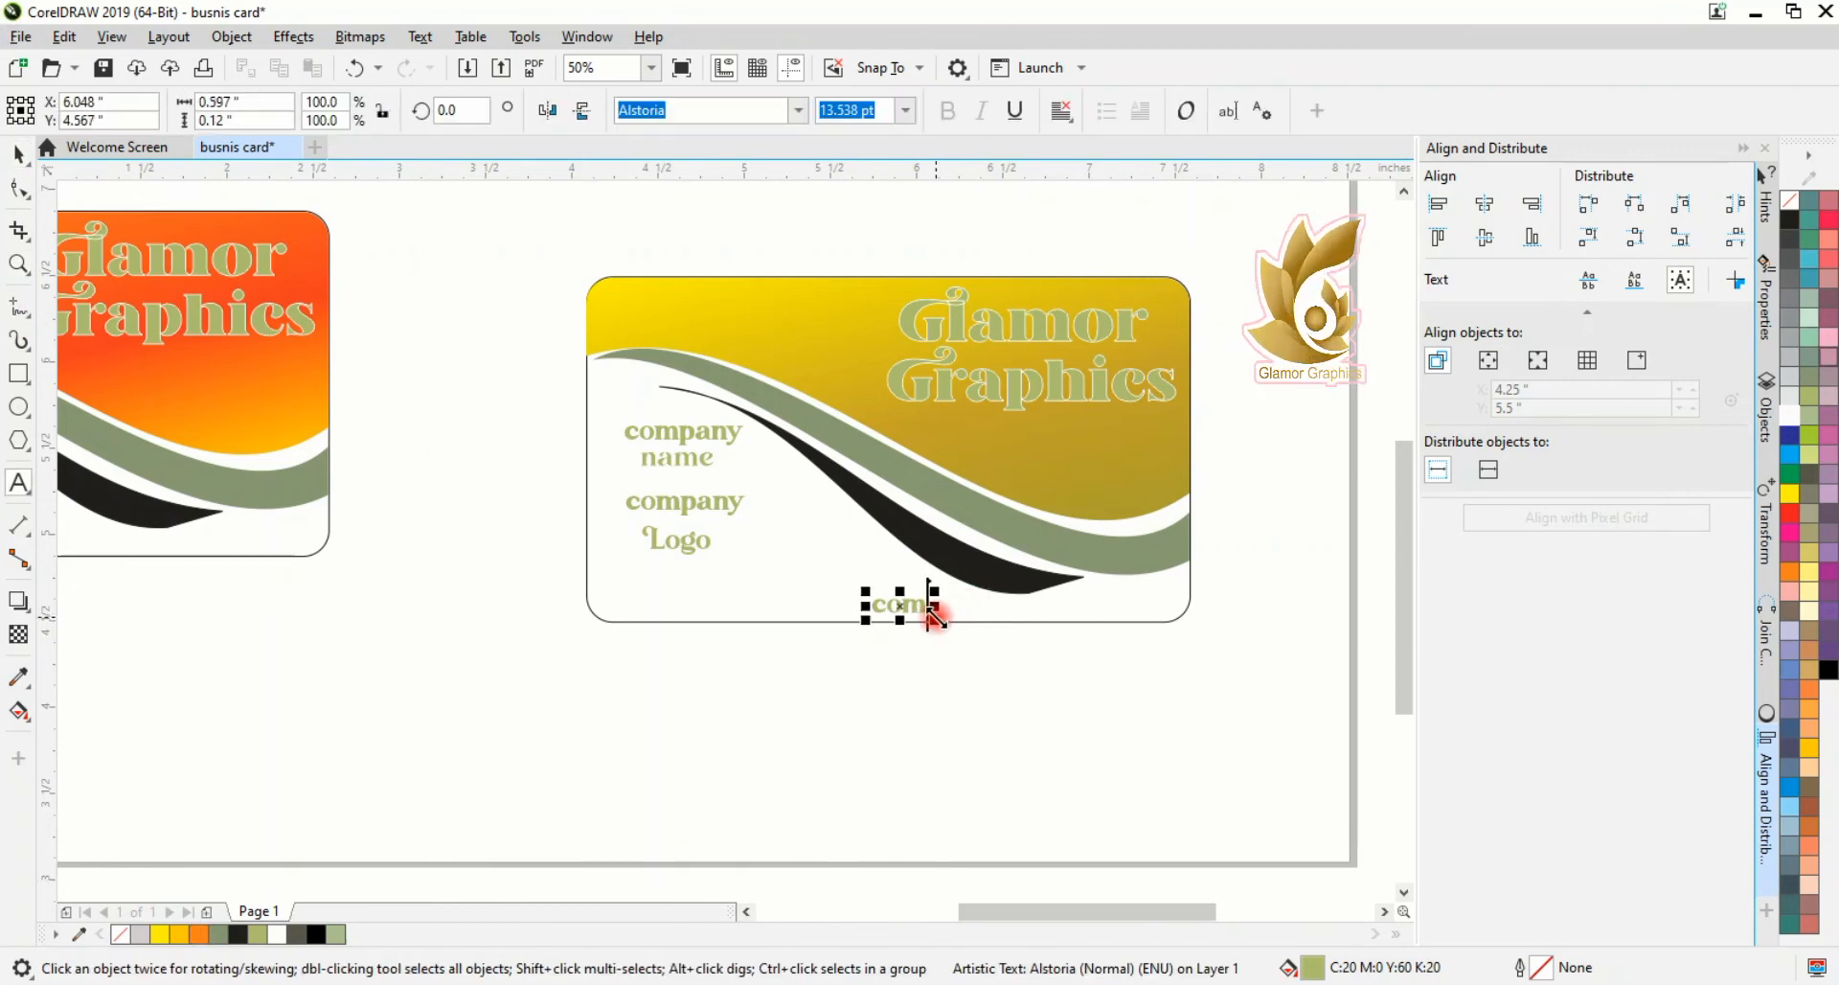
pyautogui.write('adress')
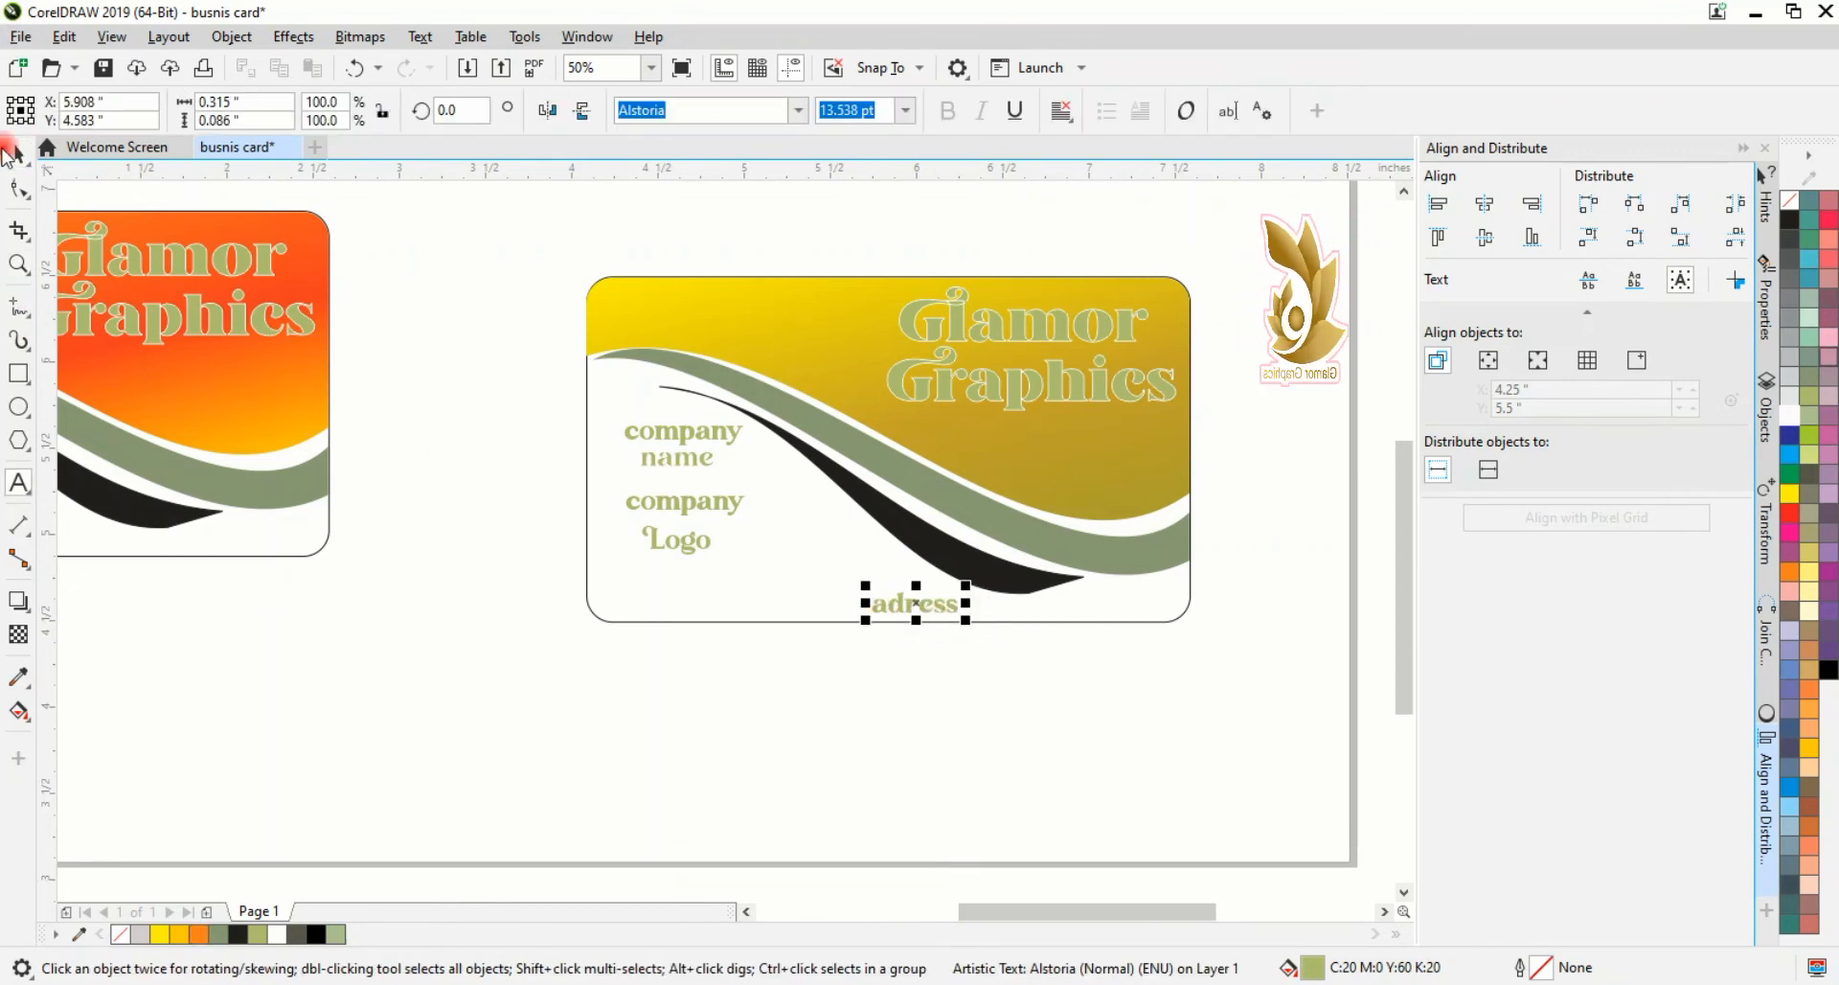
pyautogui.click(451, 710)
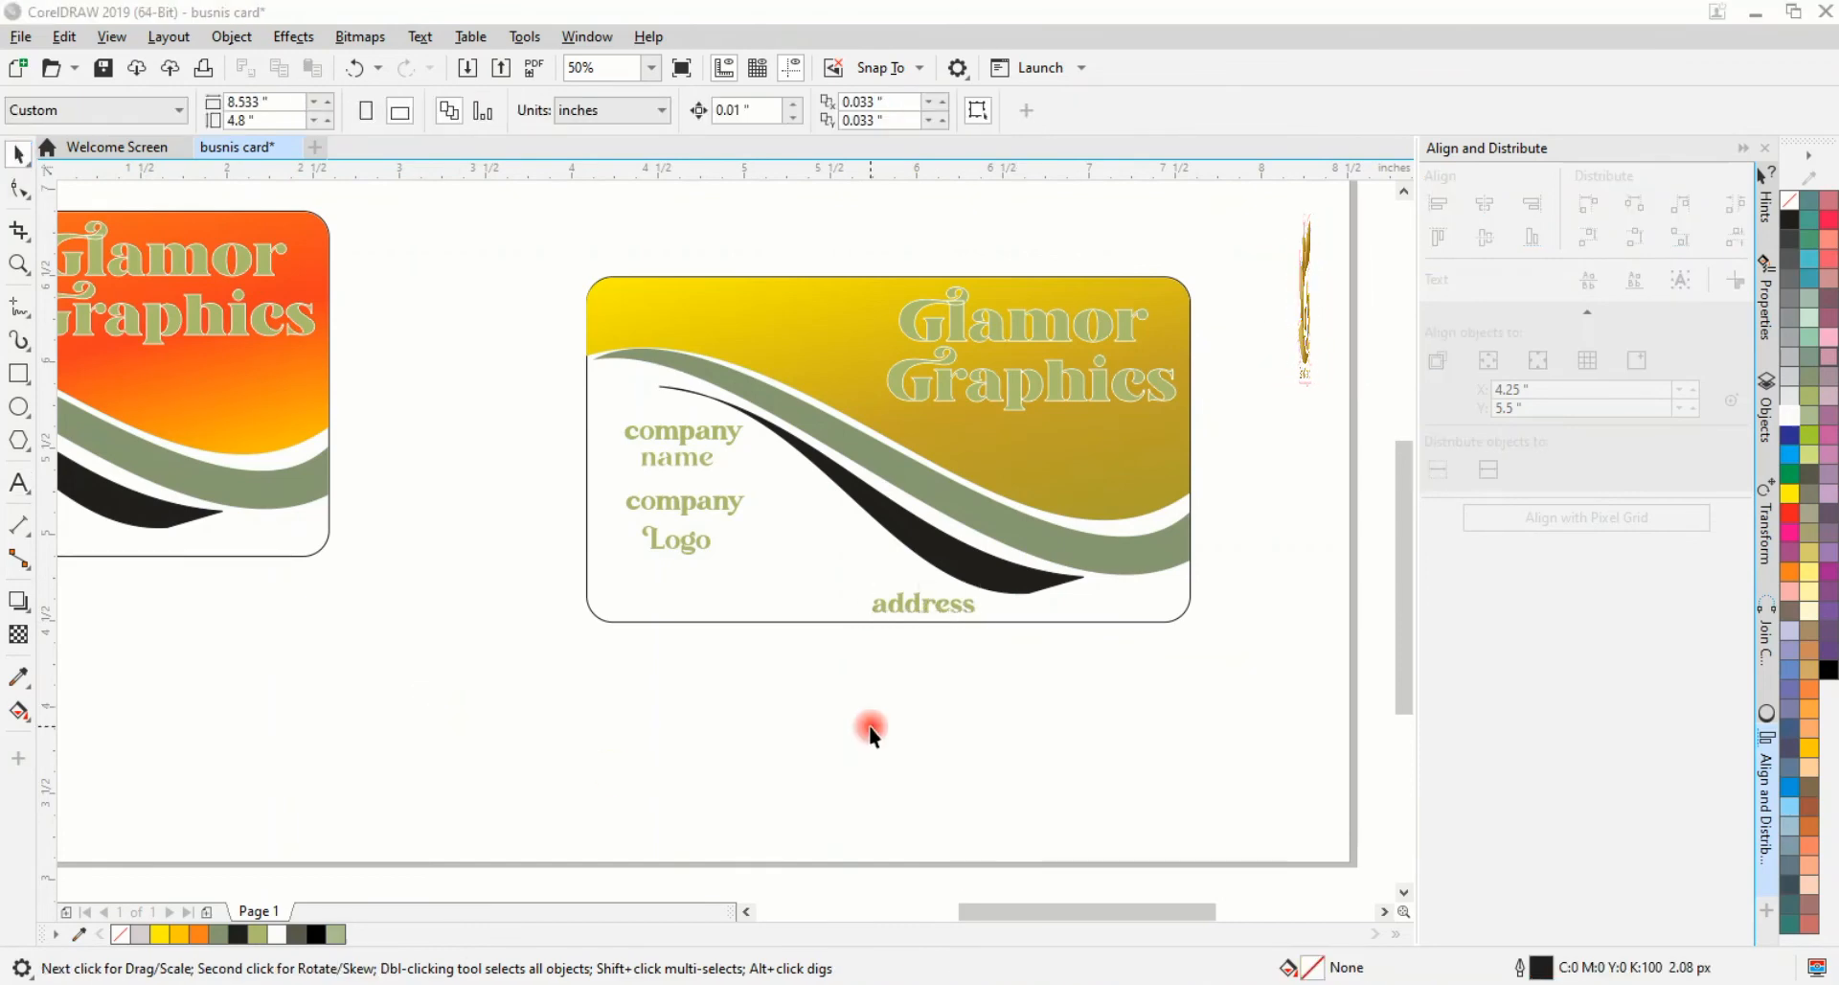
# Step: Fill the company name, company logo and address texts on the yellow card with black
pyautogui.click(887, 606)
pyautogui.keyDown('shift'); pyautogui.click(690, 532); pyautogui.keyUp('shift')
pyautogui.keyDown('shift'); pyautogui.click(695, 501); pyautogui.keyUp('shift')
pyautogui.keyDown('shift'); pyautogui.click(700, 459); pyautogui.keyUp('shift')
pyautogui.keyDown('shift'); pyautogui.click(698, 430); pyautogui.keyUp('shift')
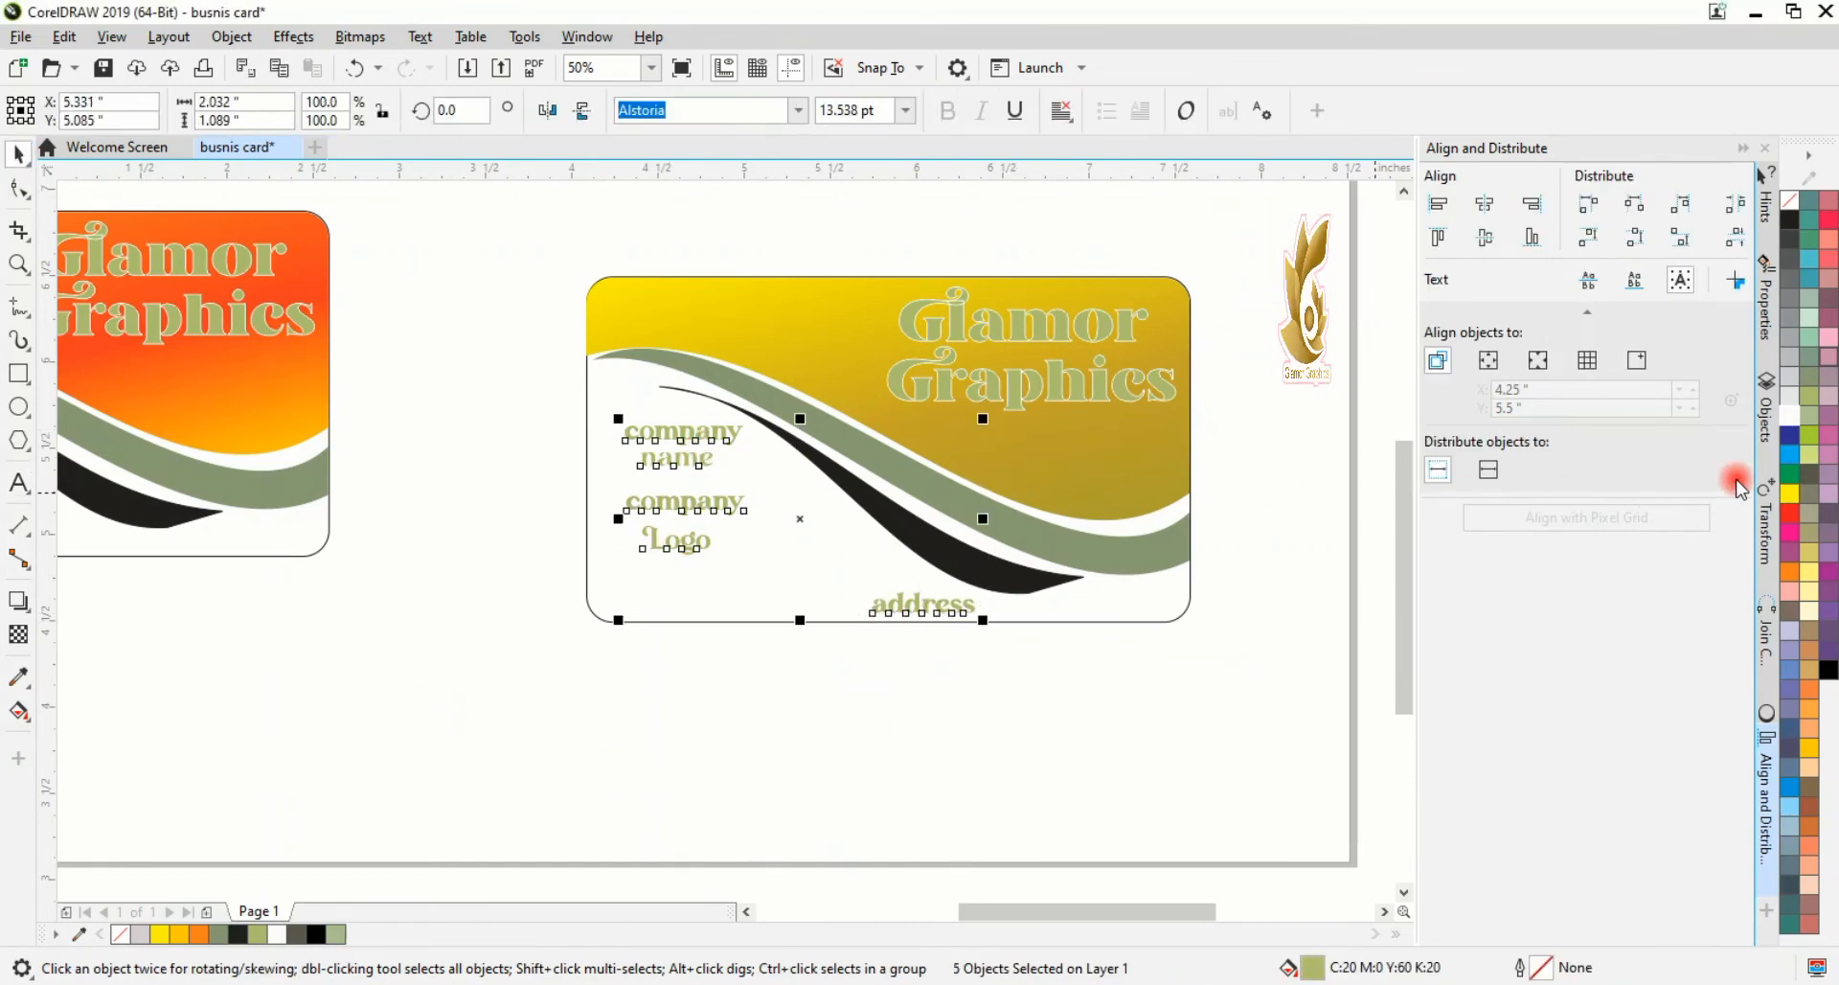
pyautogui.click(1808, 375)
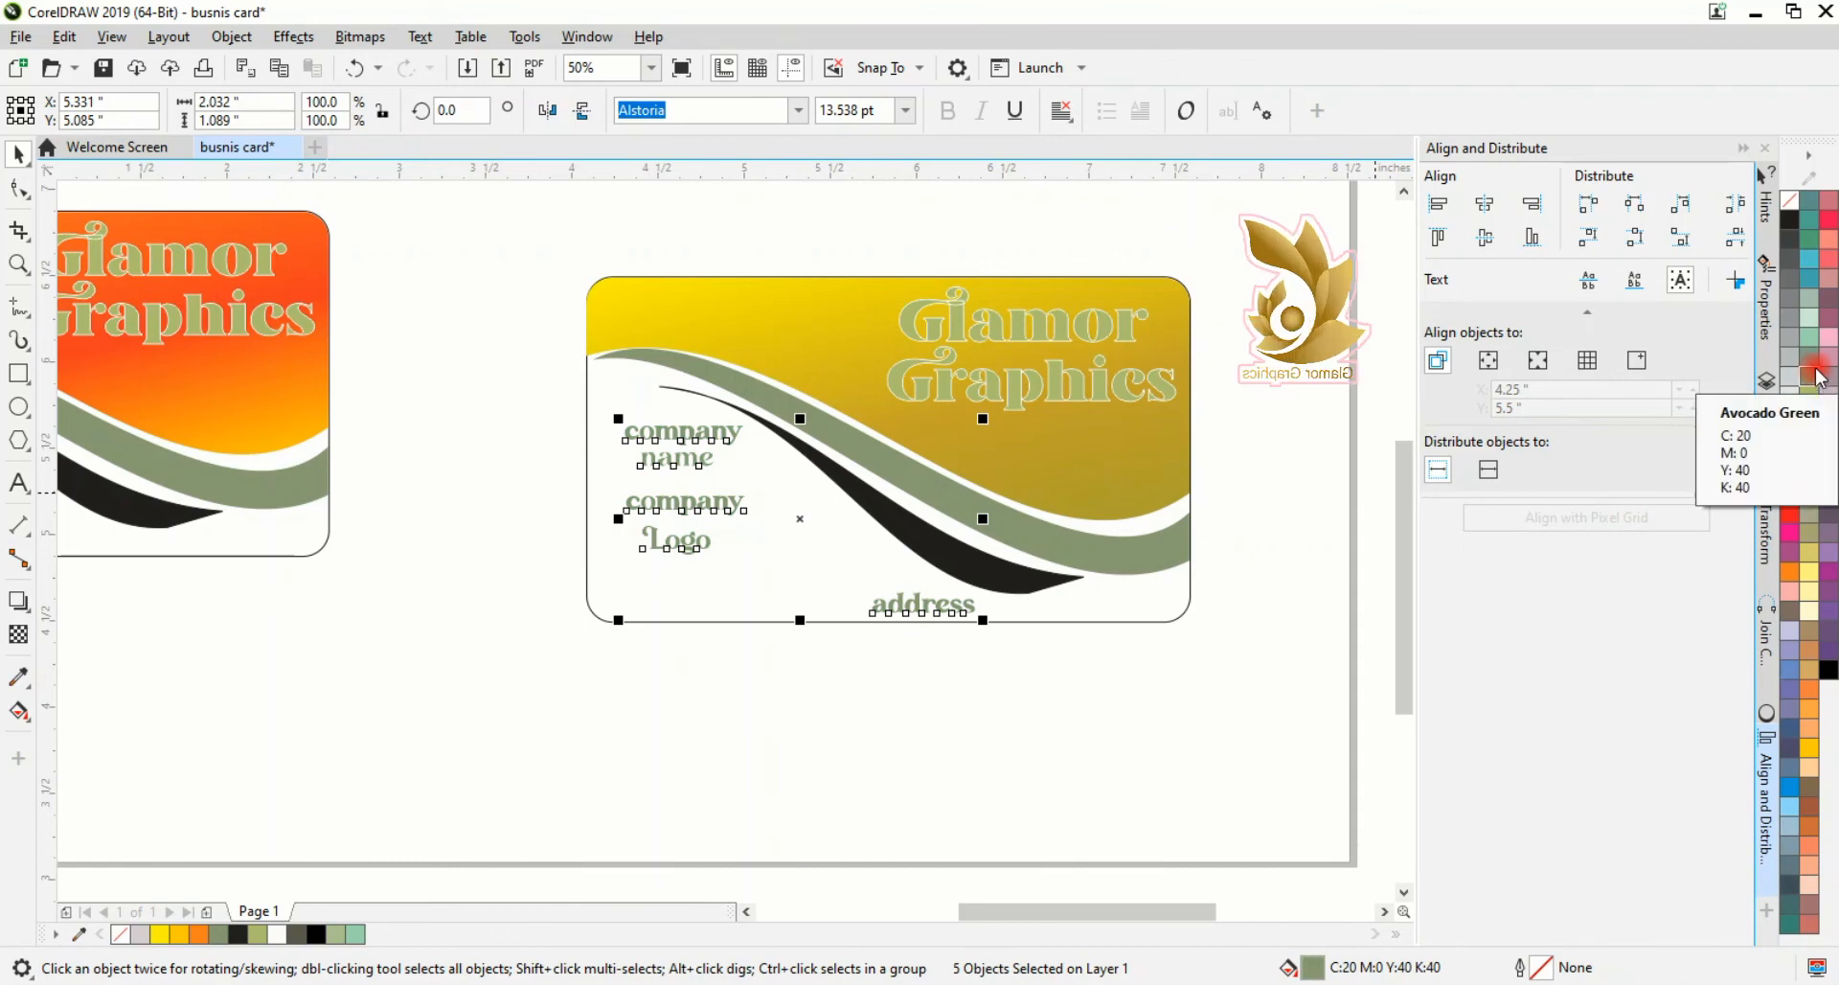
pyautogui.click(1796, 217)
pyautogui.click(451, 656)
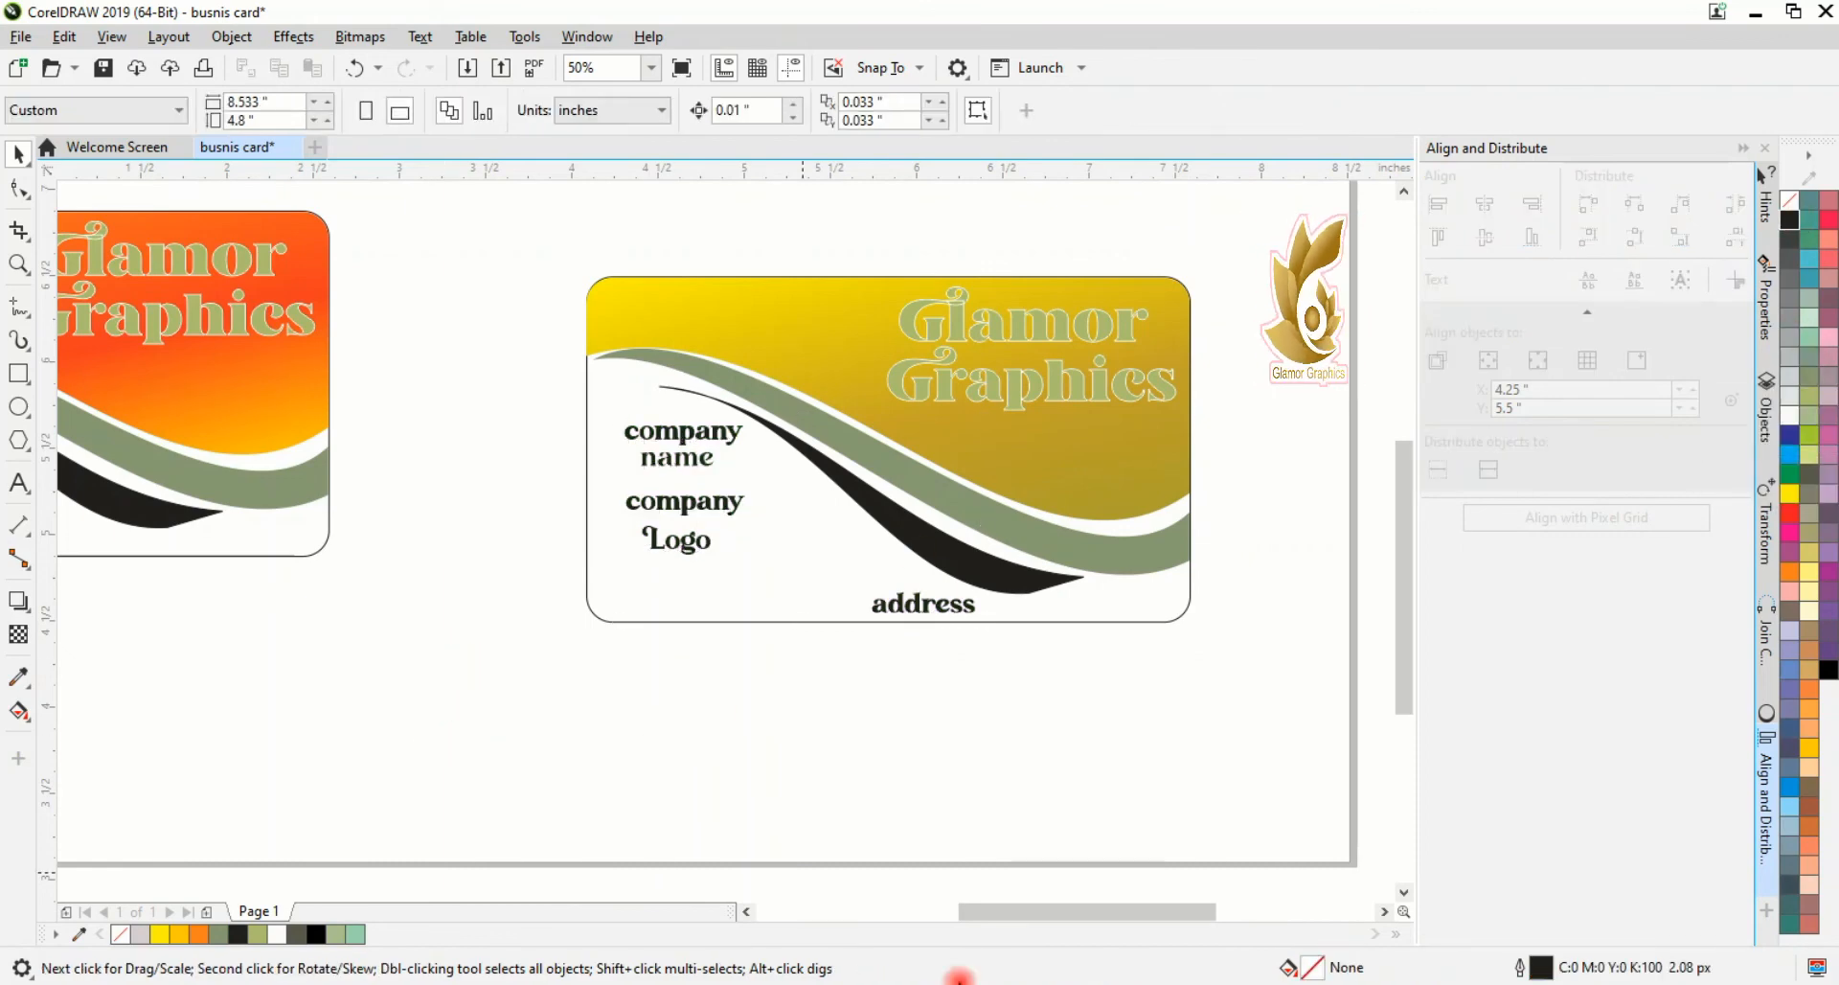
# Step: Move the yellow card close beside the orange card with a small gap, and group its objects
pyautogui.scroll(-2, 588, 697)
pyautogui.click(751, 603)
pyautogui.moveTo(752, 604); pyautogui.dragTo(659, 569)
pyautogui.rightClick(659, 569)
pyautogui.click(711, 437)
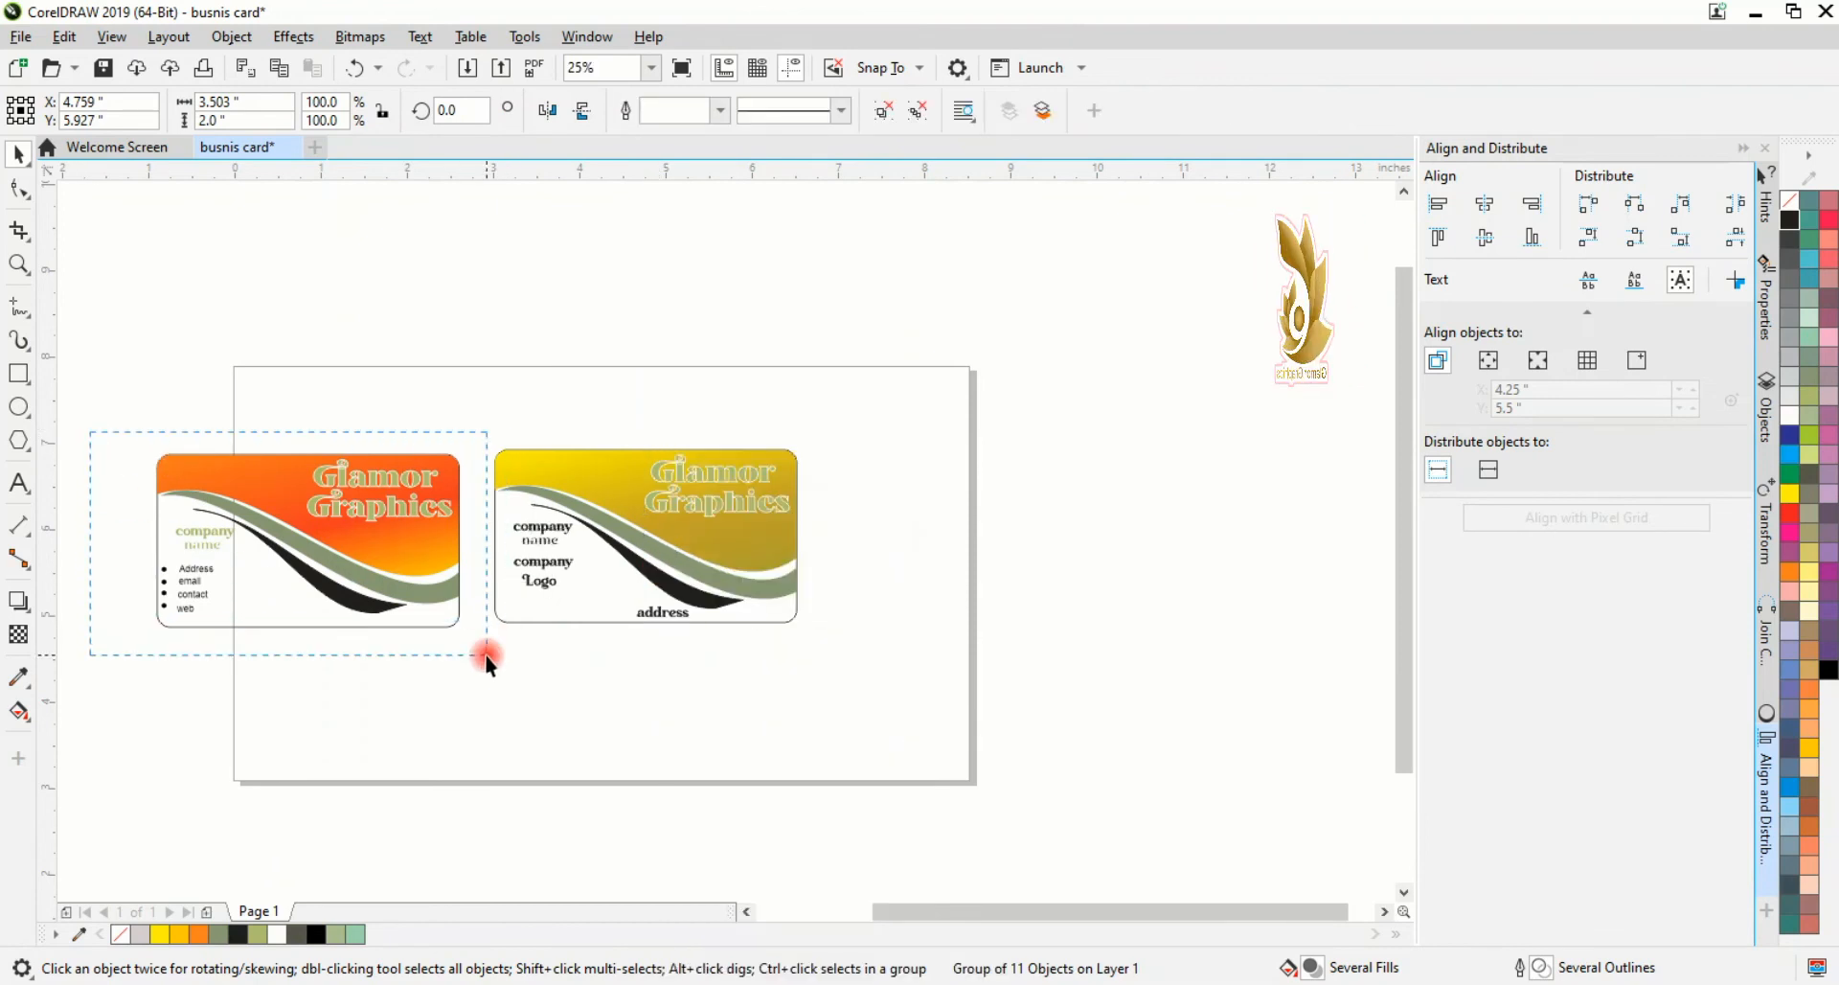
# Step: Group all objects of the orange card
pyautogui.moveTo(484, 653); pyautogui.dragTo(486, 655)
pyautogui.rightClick(337, 536)
pyautogui.click(421, 434)
# Step: Try aligning the two grouped cards with each other by their edges and centres, and undo the alignment
pyautogui.keyDown('shift'); pyautogui.click(536, 517); pyautogui.keyUp('shift')
pyautogui.click(1438, 237)
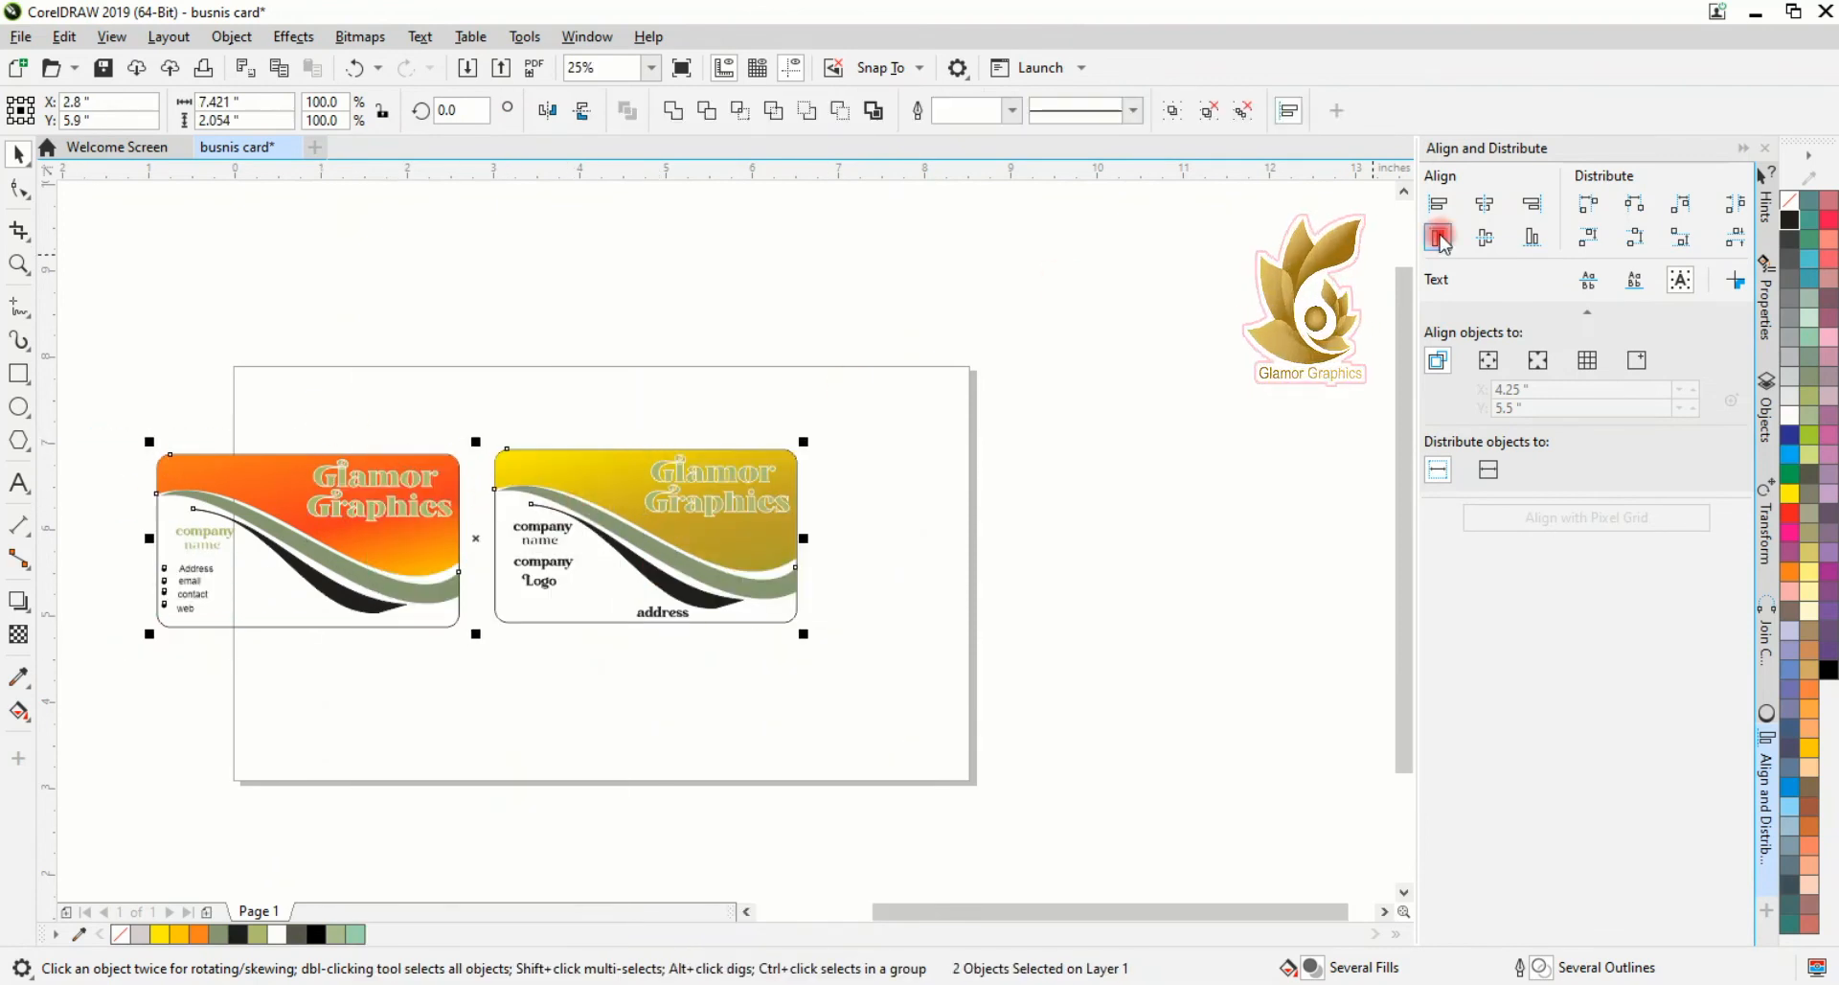
pyautogui.click(1433, 201)
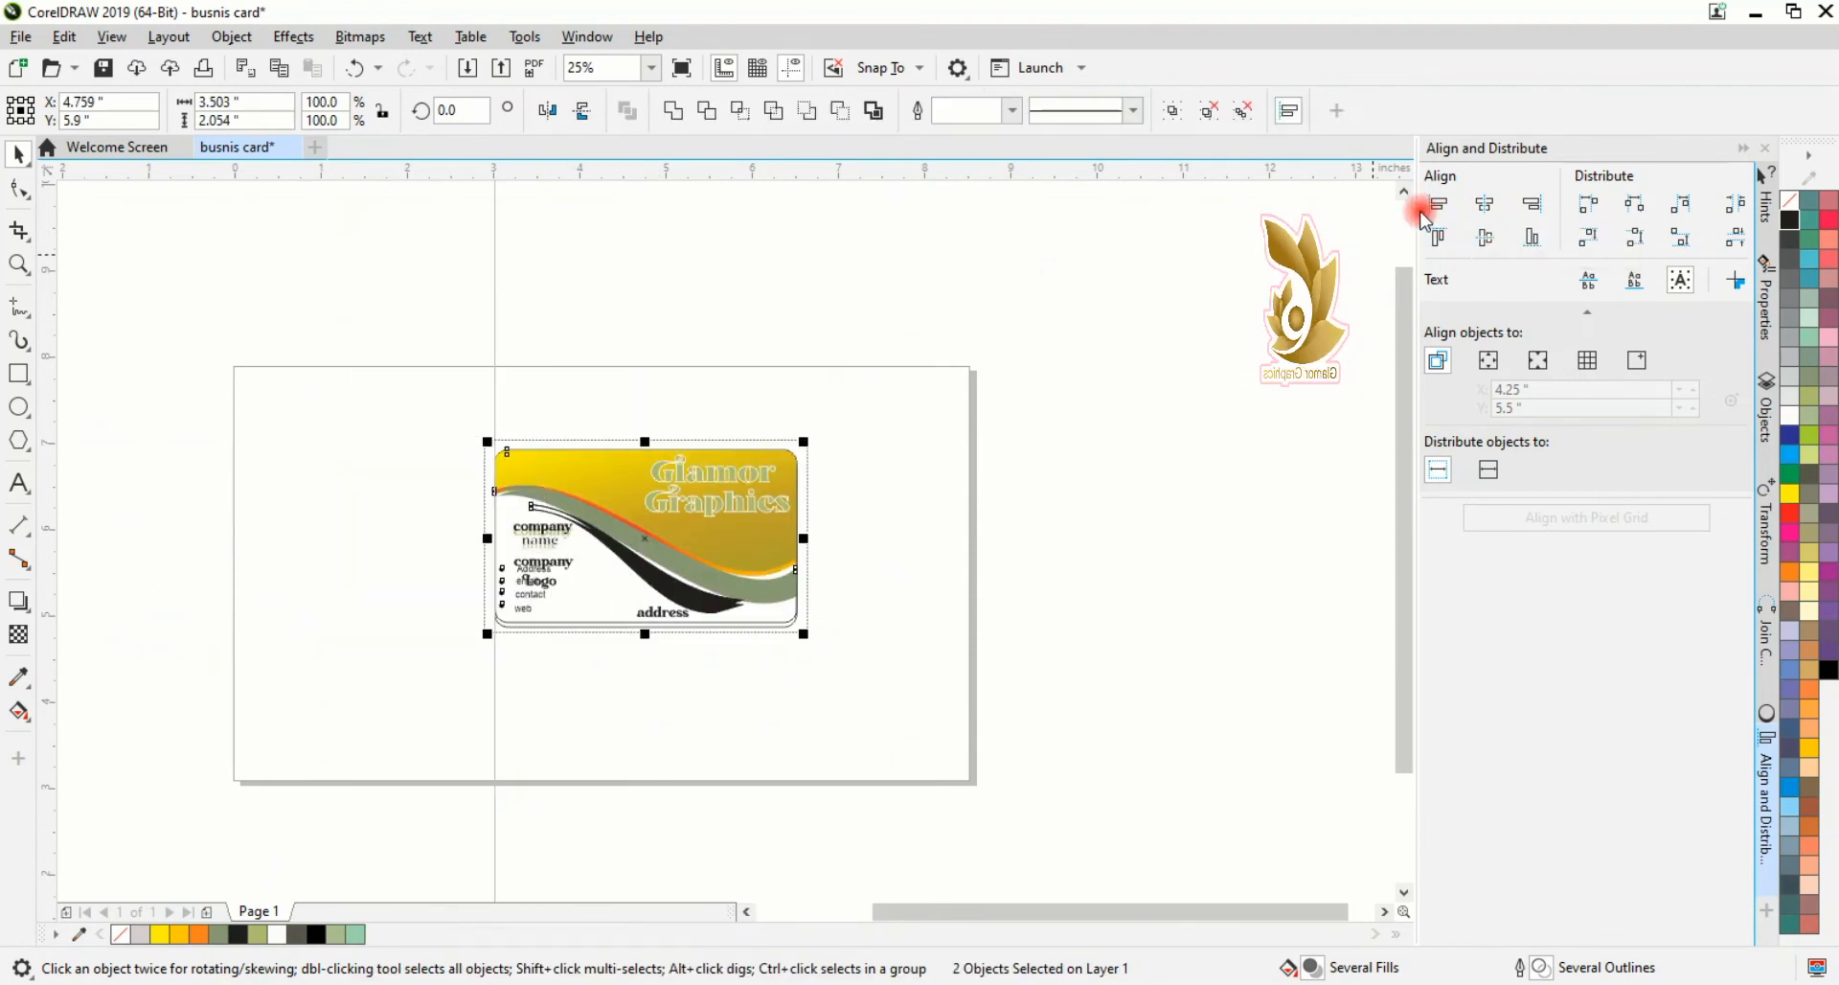
pyautogui.click(1536, 238)
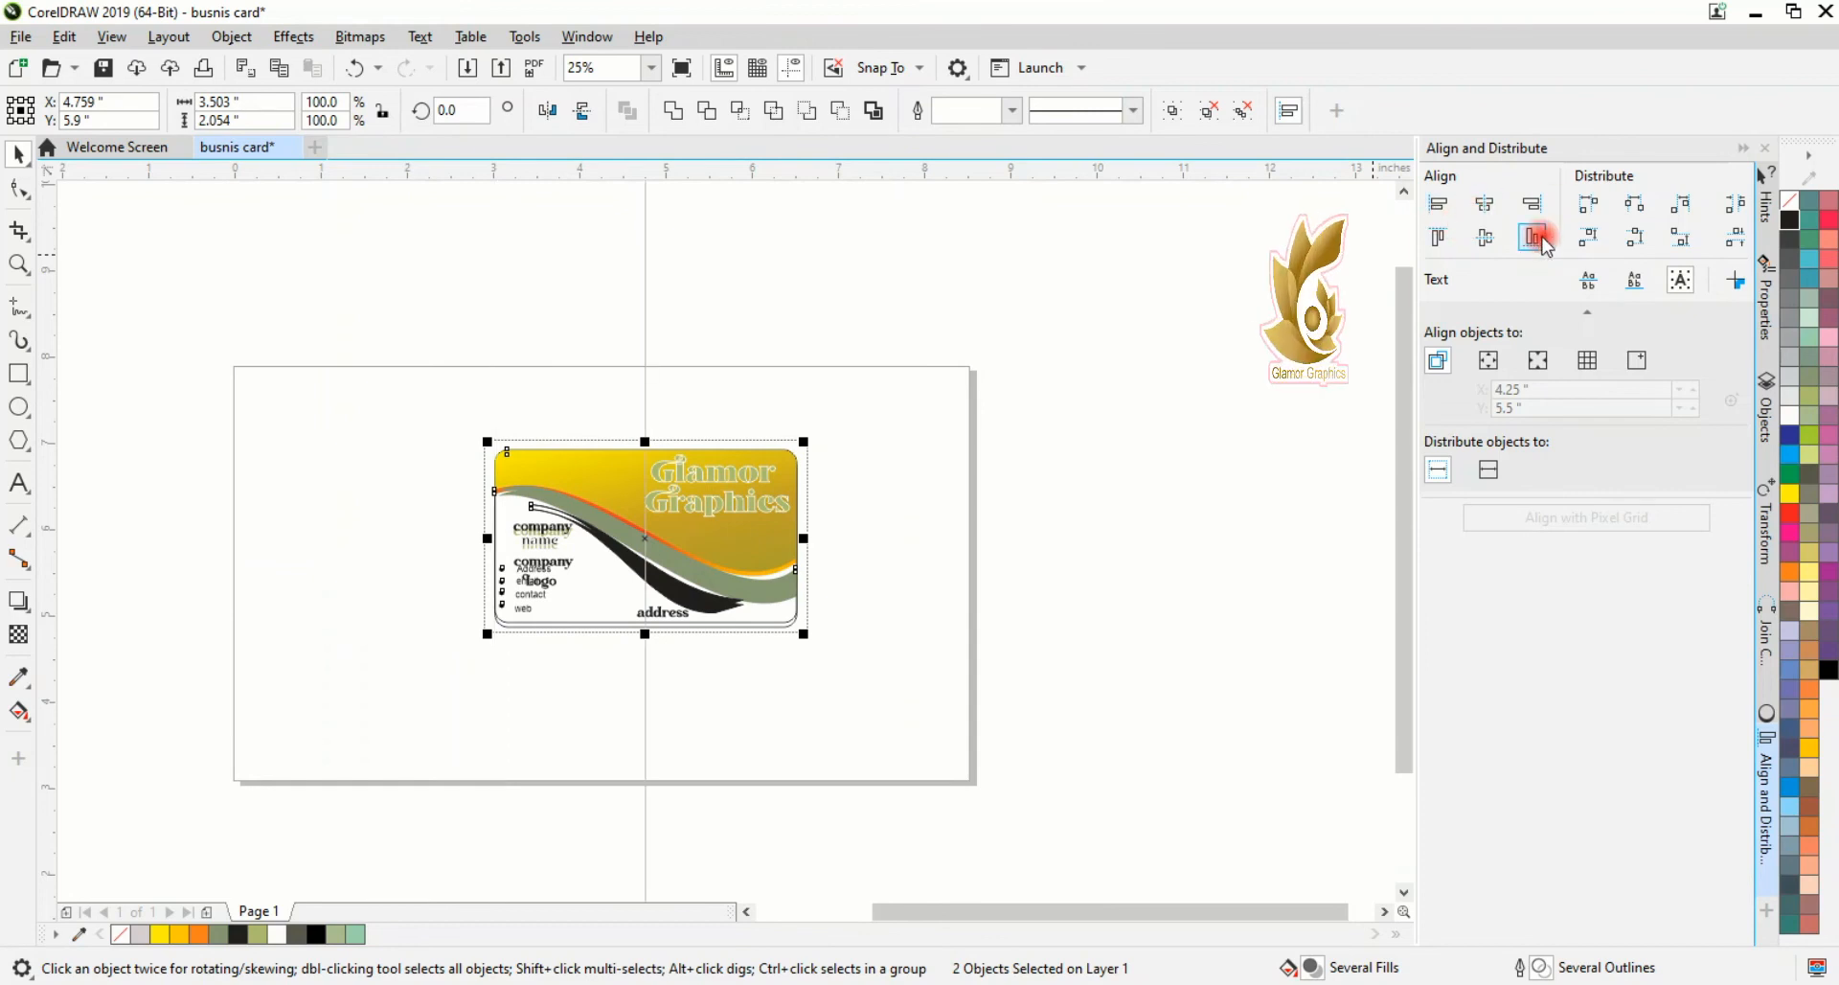
pyautogui.click(1489, 236)
pyautogui.hotkey('ctrl', 'z')
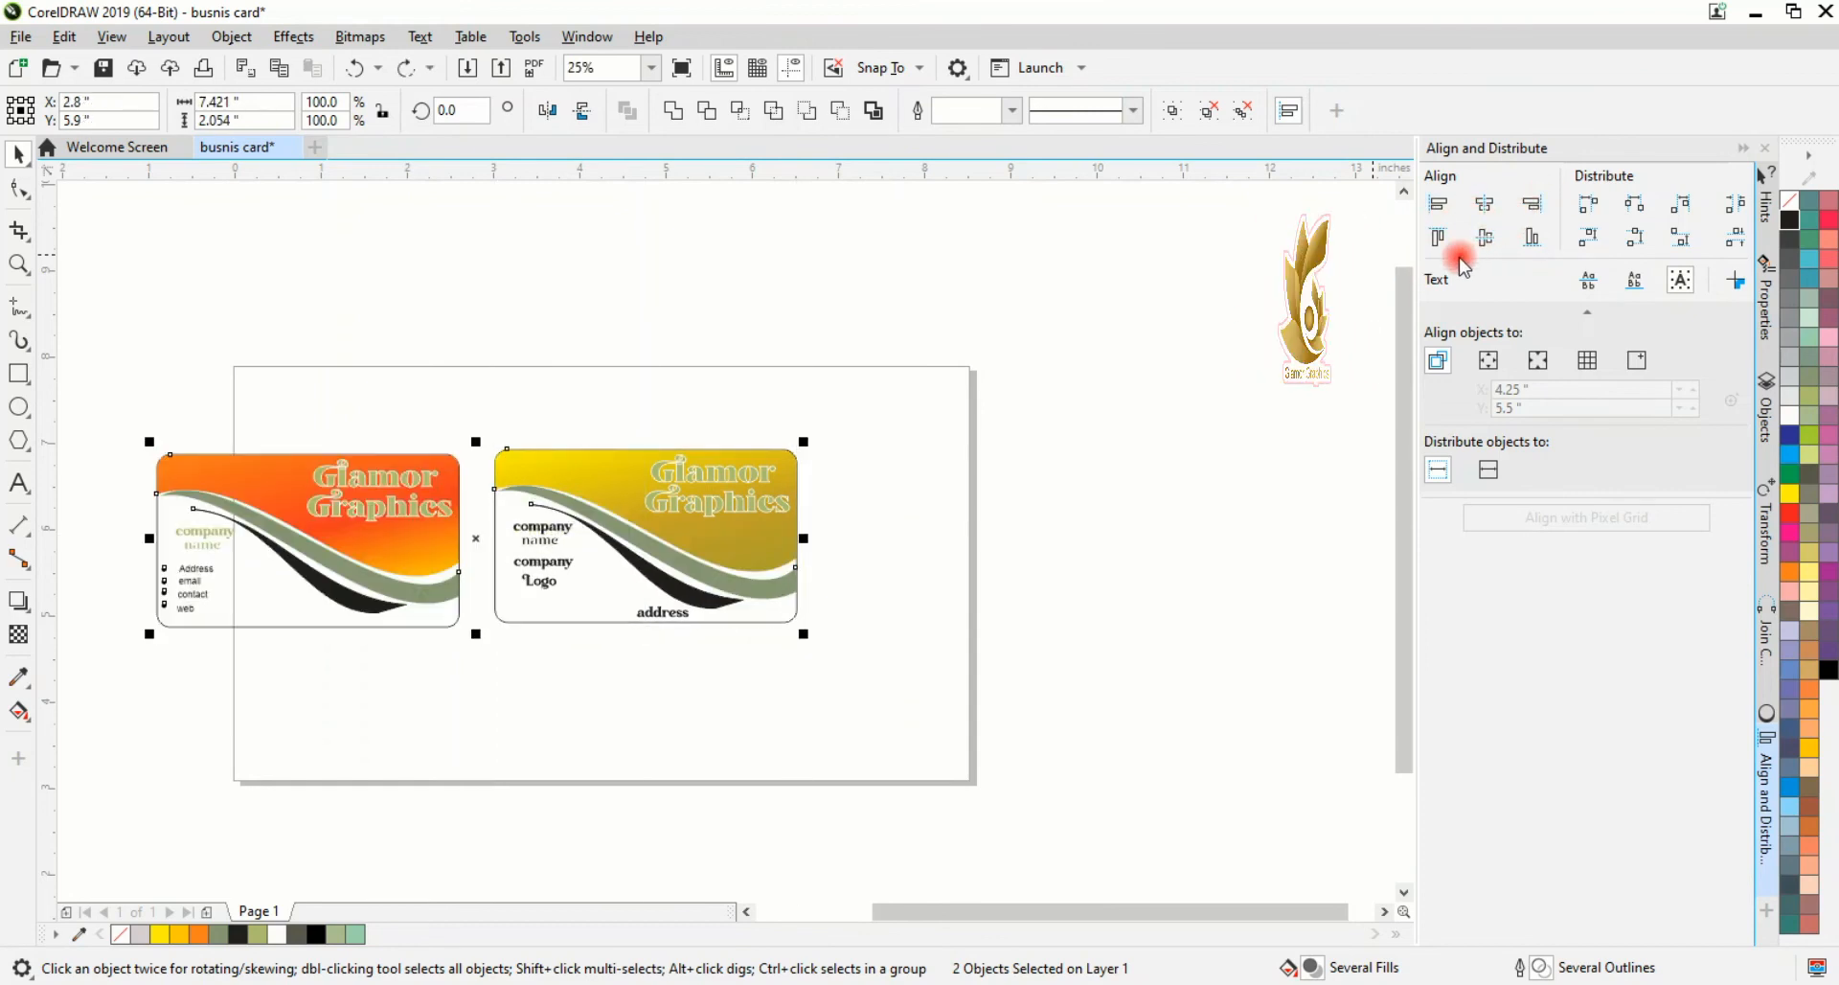
pyautogui.click(451, 584)
pyautogui.click(1428, 202)
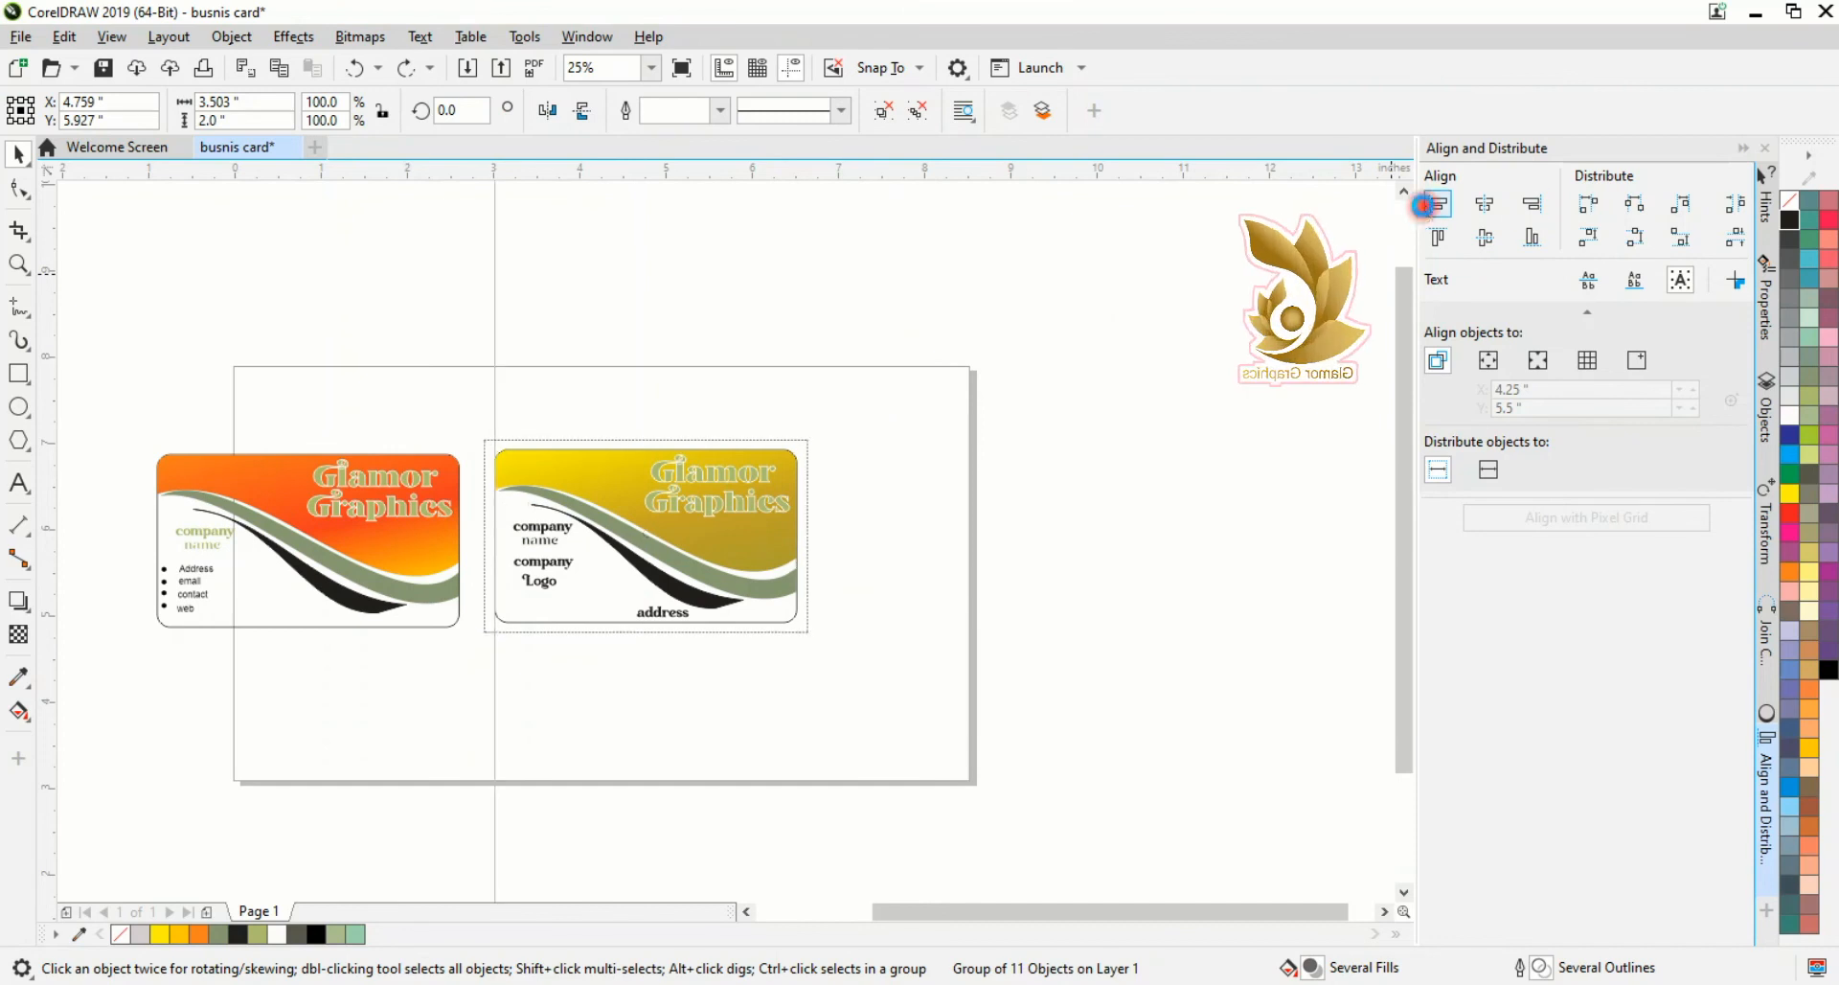
pyautogui.click(1132, 286)
pyautogui.click(405, 525)
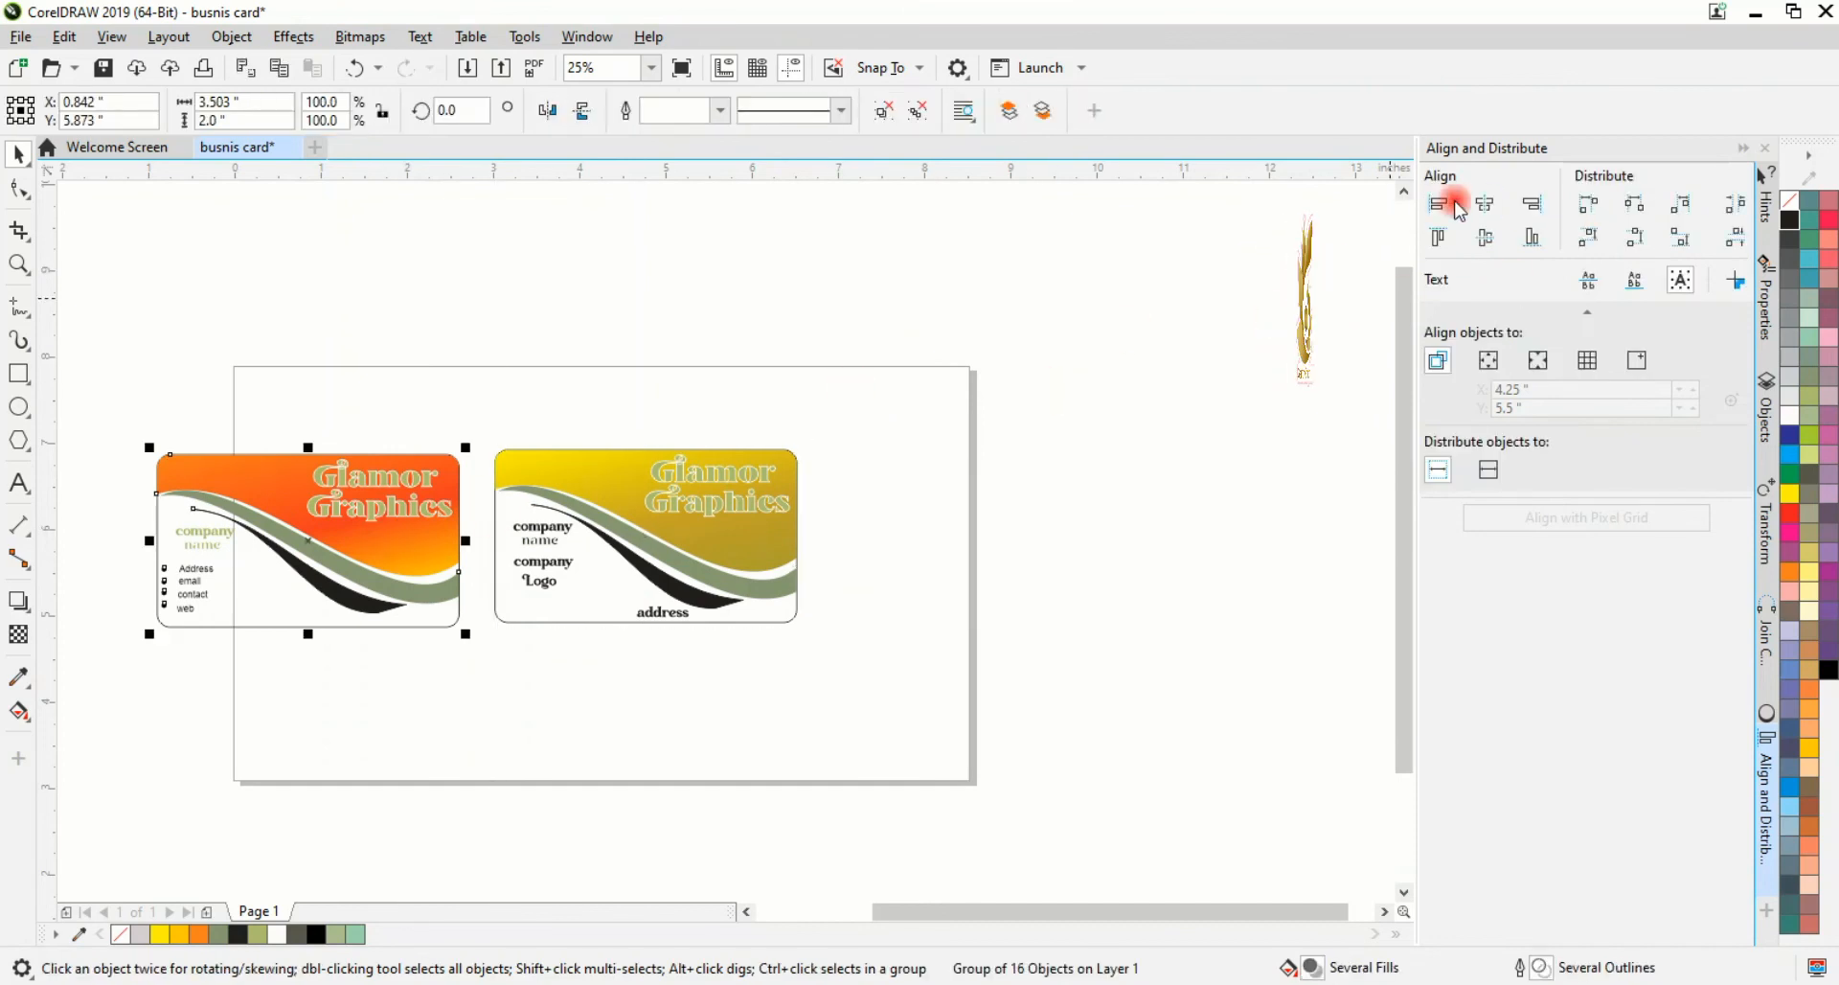
pyautogui.click(958, 576)
pyautogui.scroll(-1, 958, 576)
pyautogui.scroll(1, 983, 644)
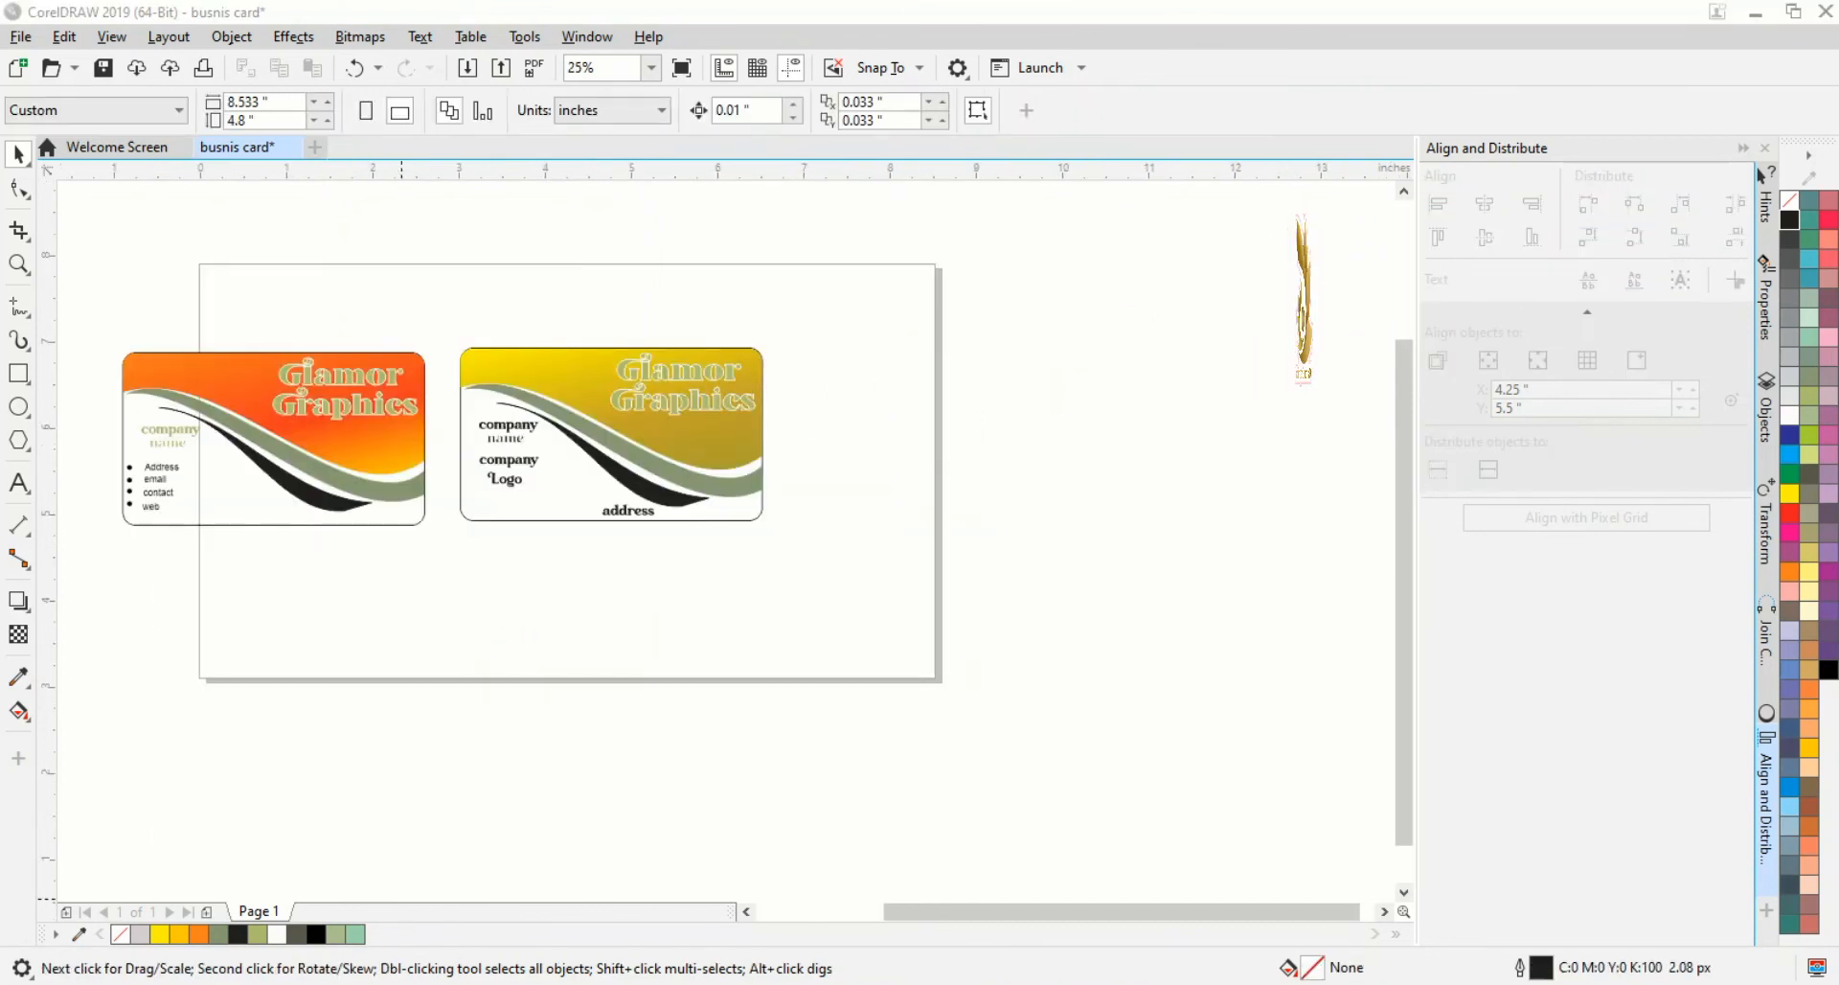